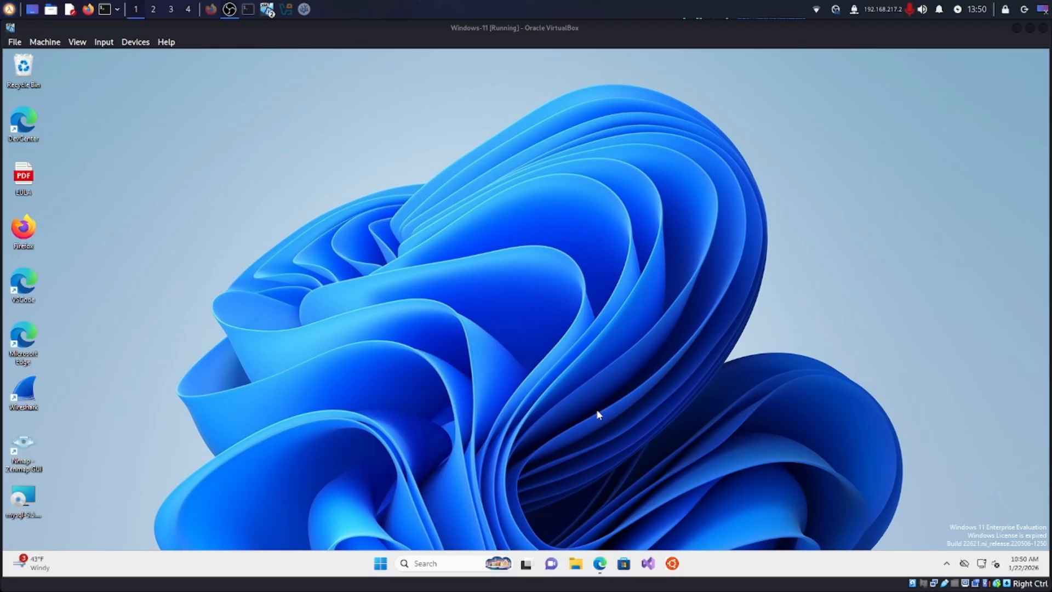
- Restore the Edge window showing the MySQL Community Server 9.6.0 download page
left_click(600, 564)
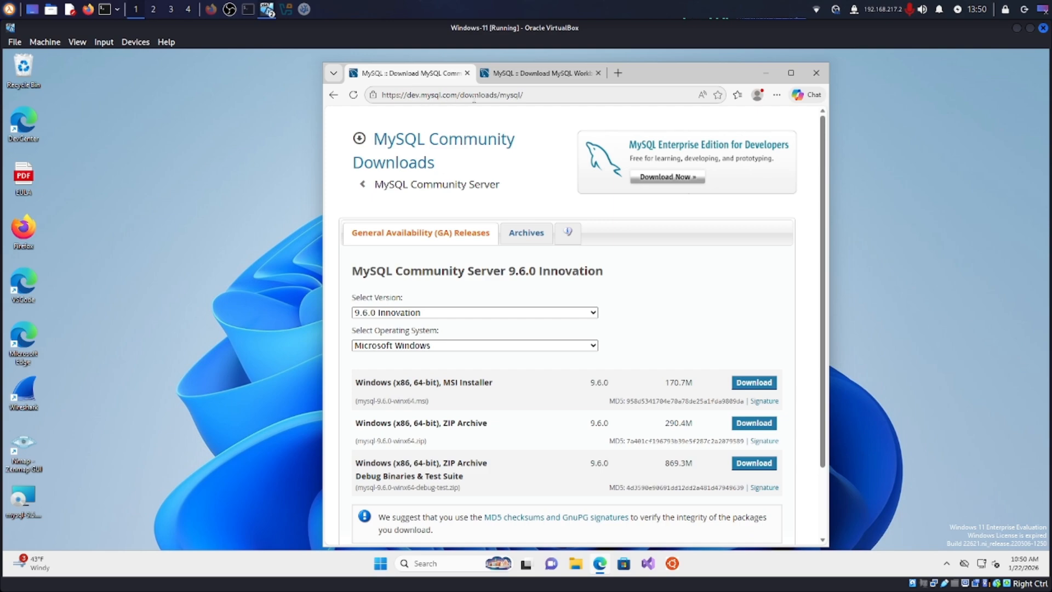
left_click_drag(356, 384, 447, 385)
left_click(400, 386)
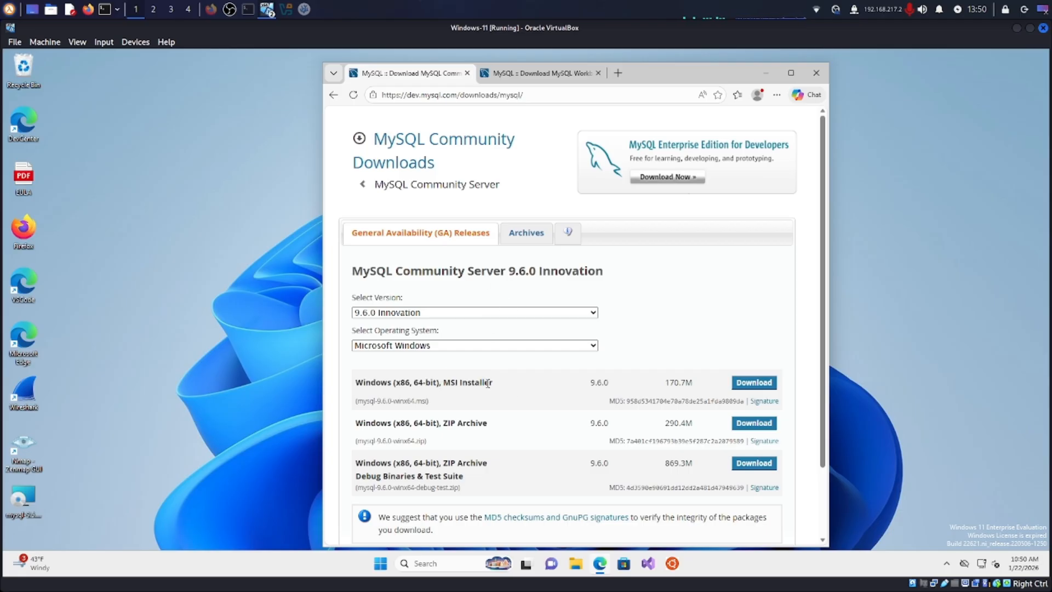
left_click(429, 345)
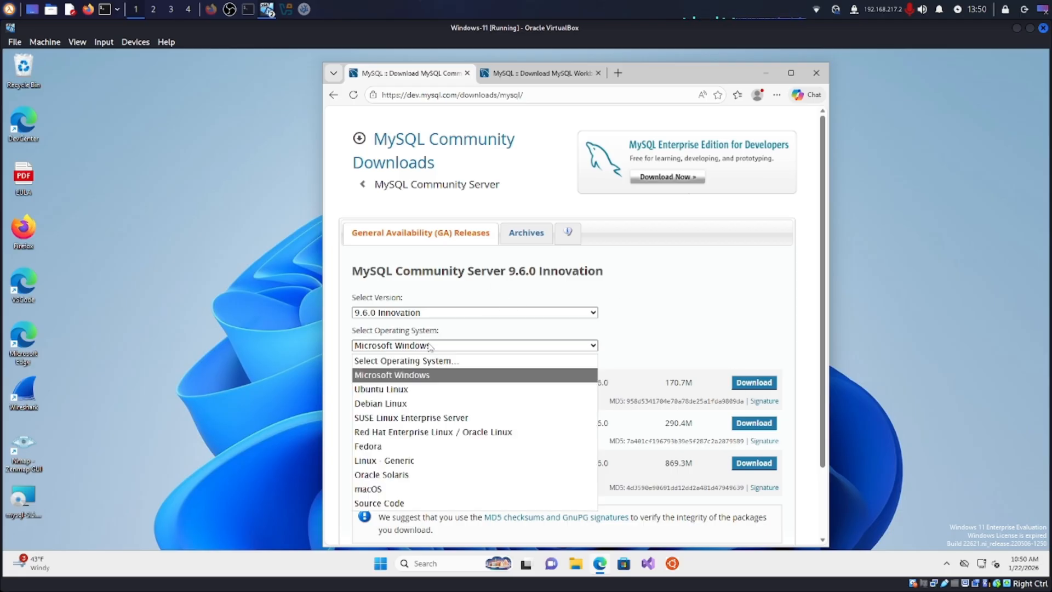
left_click(430, 346)
left_click(430, 346)
left_click(419, 346)
left_click(420, 347)
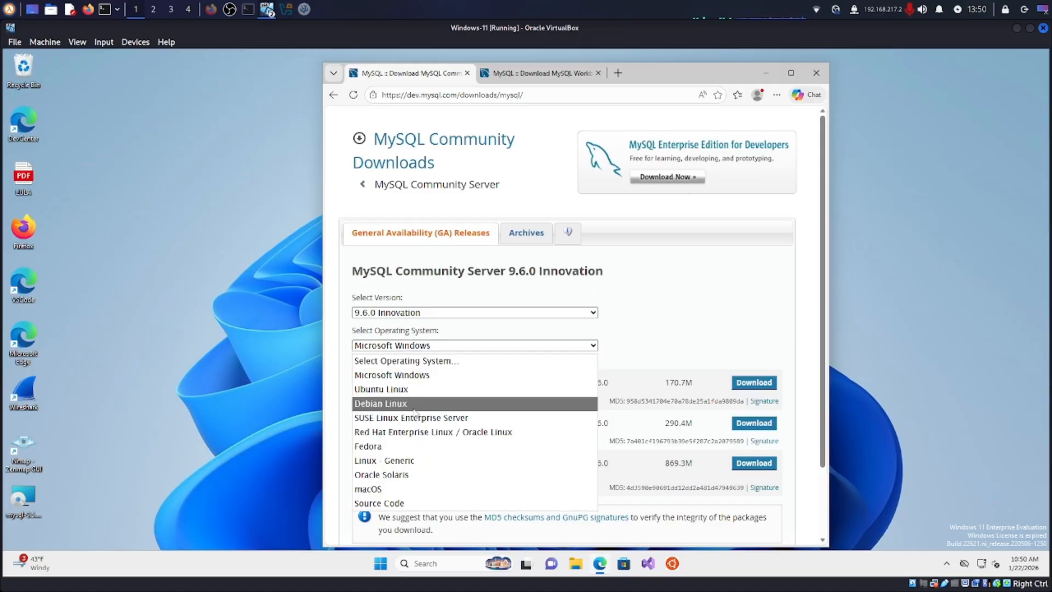
left_click(436, 347)
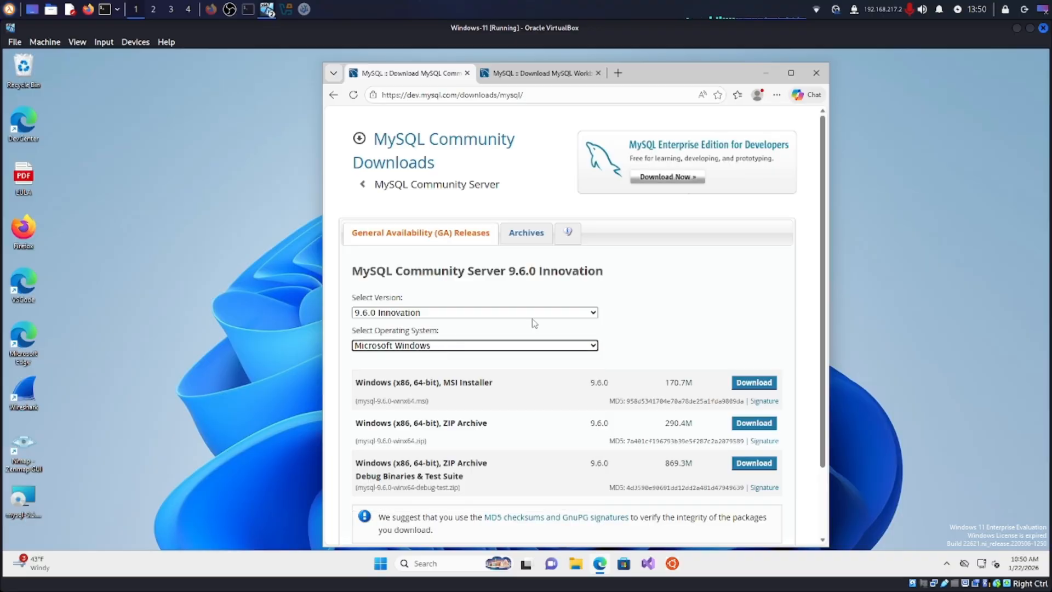
left_click(541, 73)
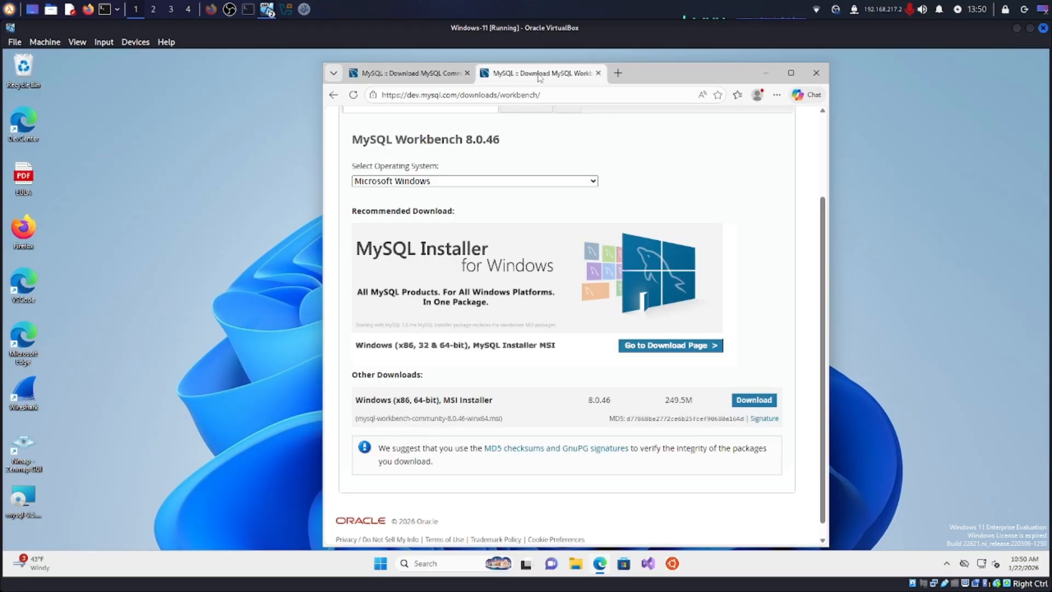
left_click(419, 75)
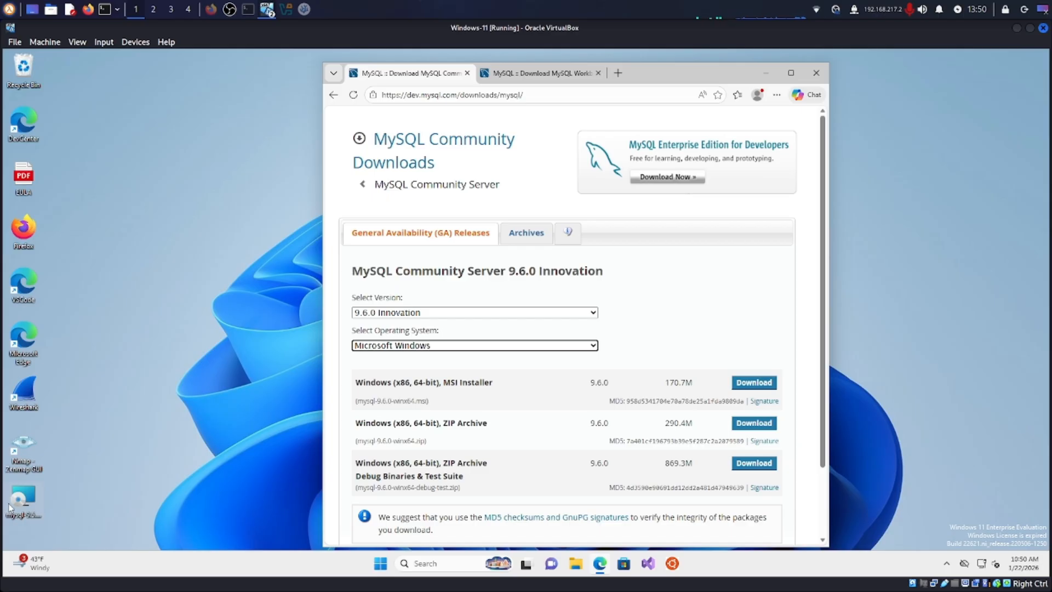
- Switch to the MySQL Workbench 8.0.46 download tab and review its Windows MSI installer and URL
left_click(522, 72)
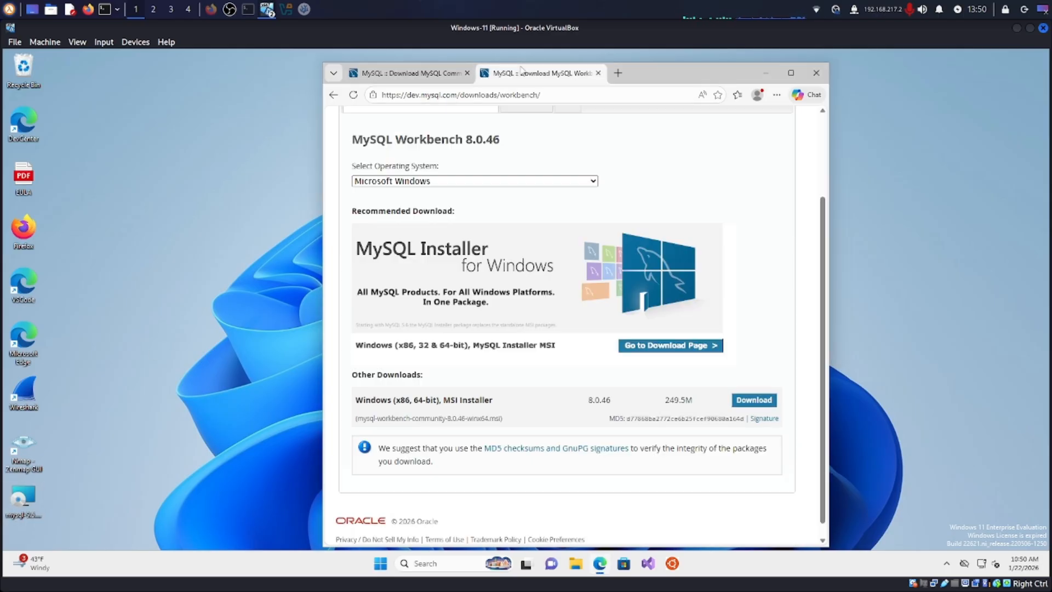
scroll(618, 187, "up", 2)
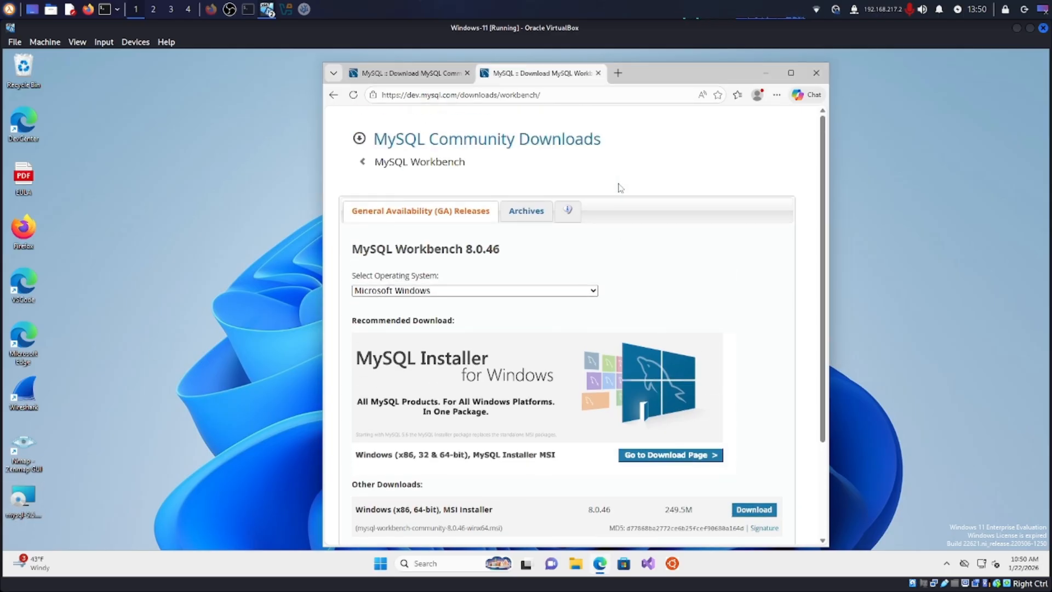
scroll(619, 187, "down", 1)
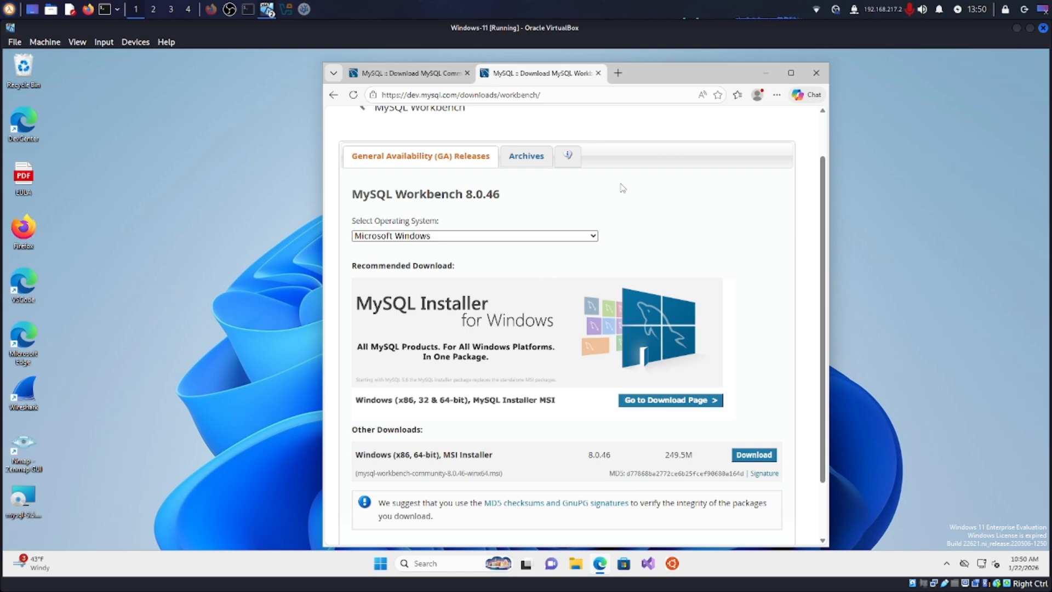
scroll(622, 188, "up", 1)
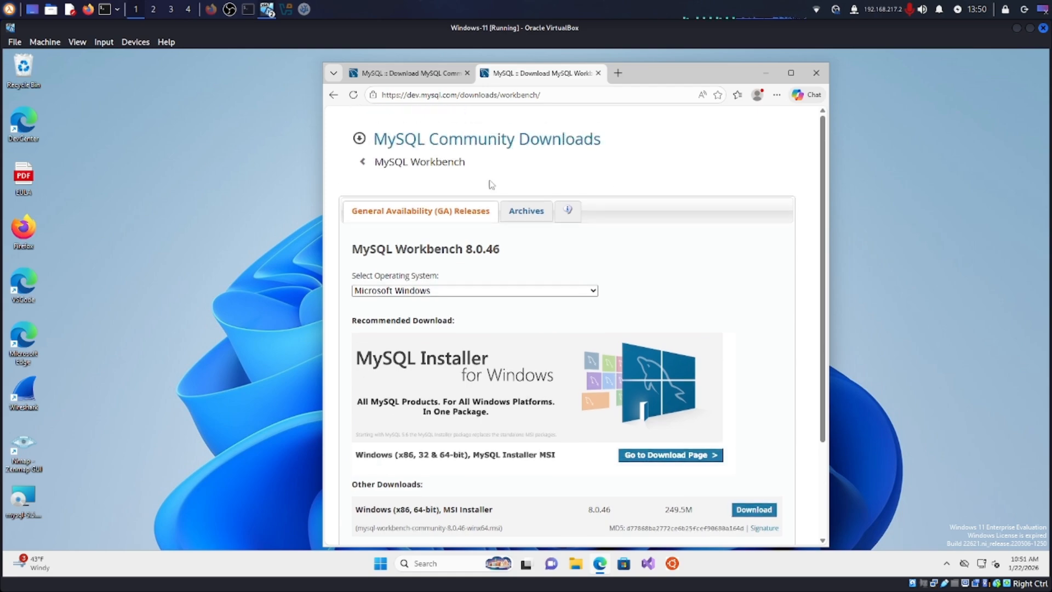
left_click_drag(504, 95, 518, 97)
left_click(518, 96)
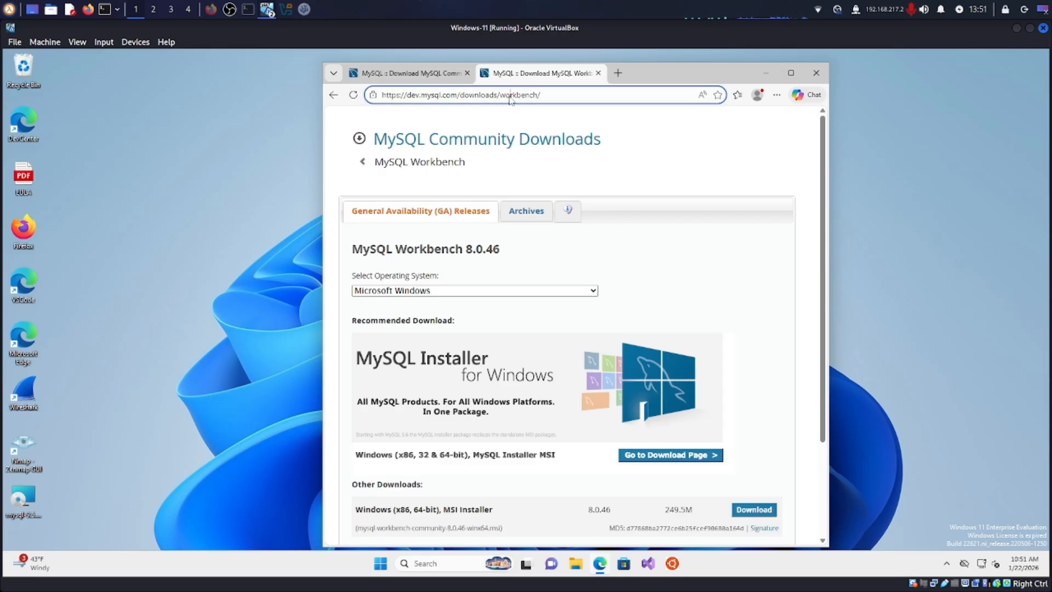
left_click_drag(413, 94, 539, 97)
left_click(540, 98)
scroll(572, 168, "down", 1)
scroll(572, 168, "down", 2)
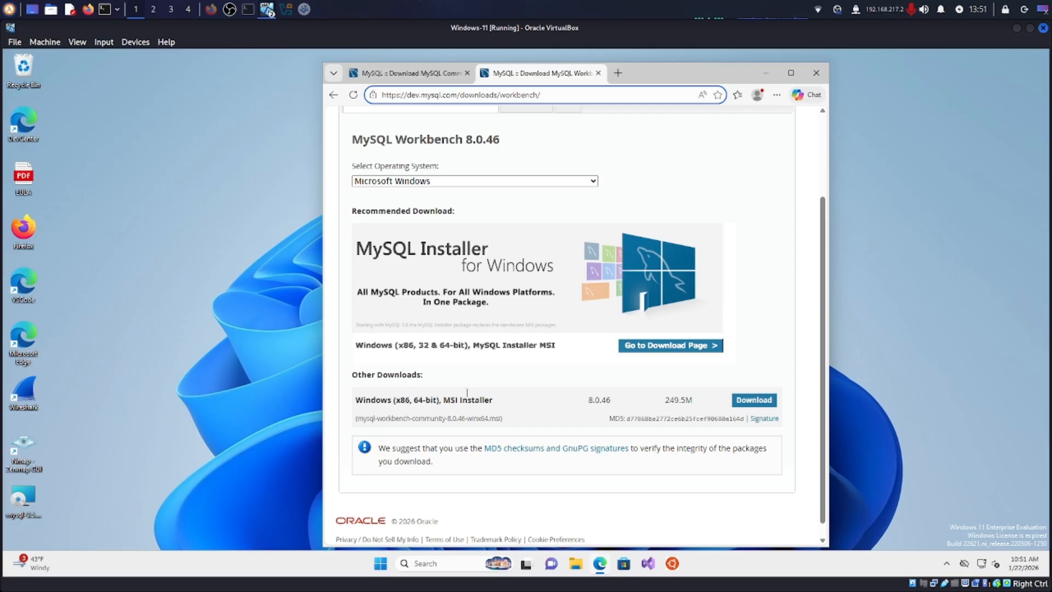
- Launch the MySQL Server installer from the desktop and accept the license agreement
left_click(766, 74)
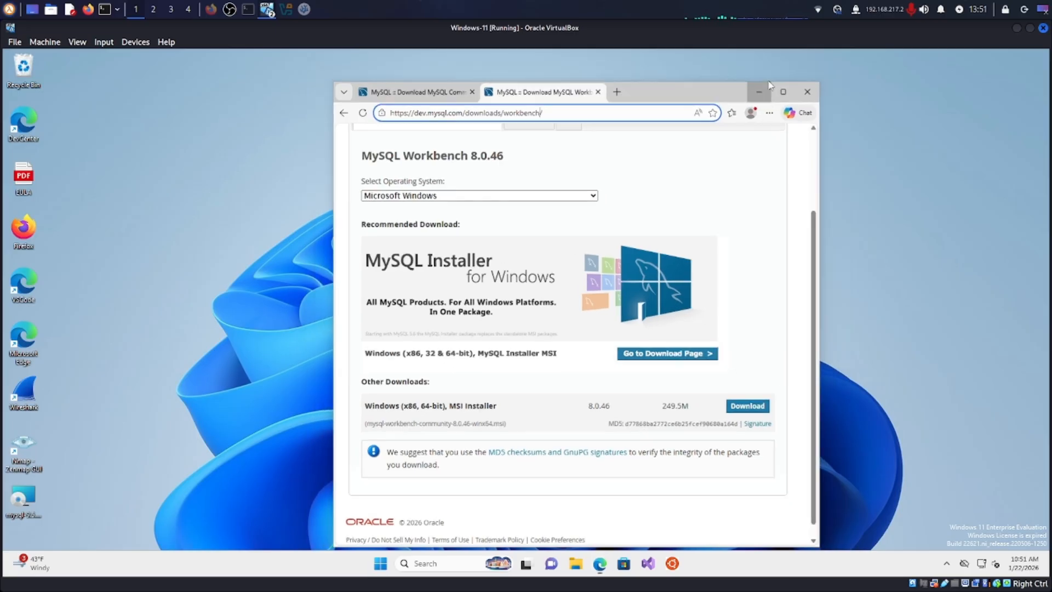
double_click(12, 505)
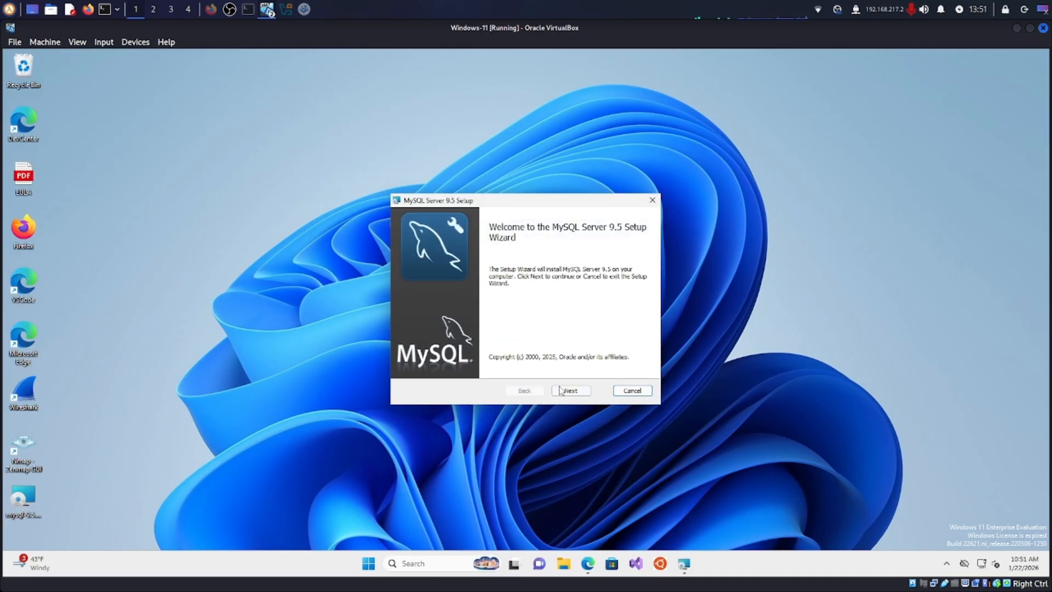
left_click(561, 390)
left_click(473, 367)
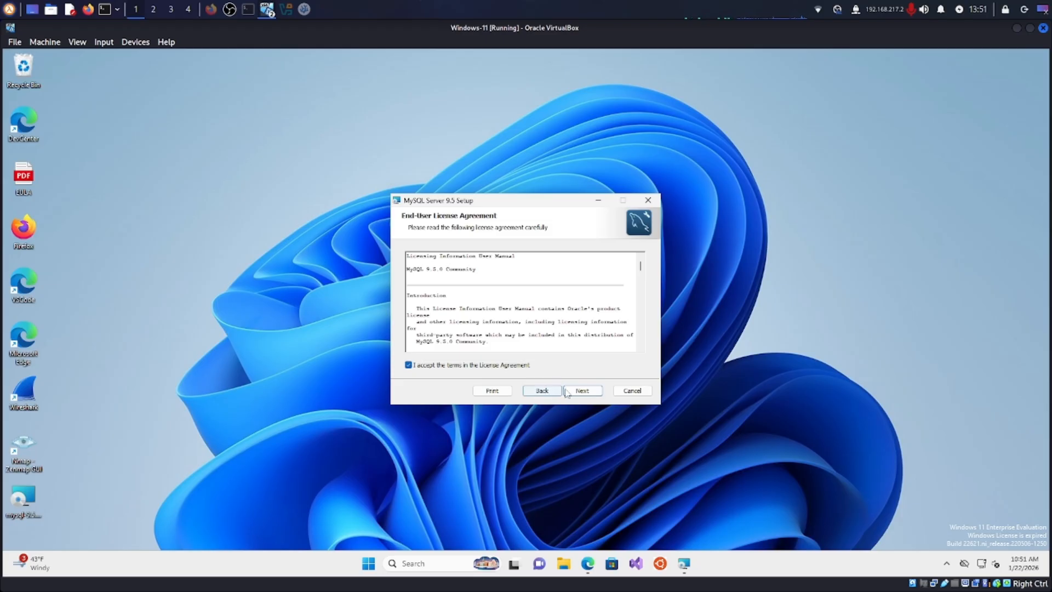
left_click(580, 393)
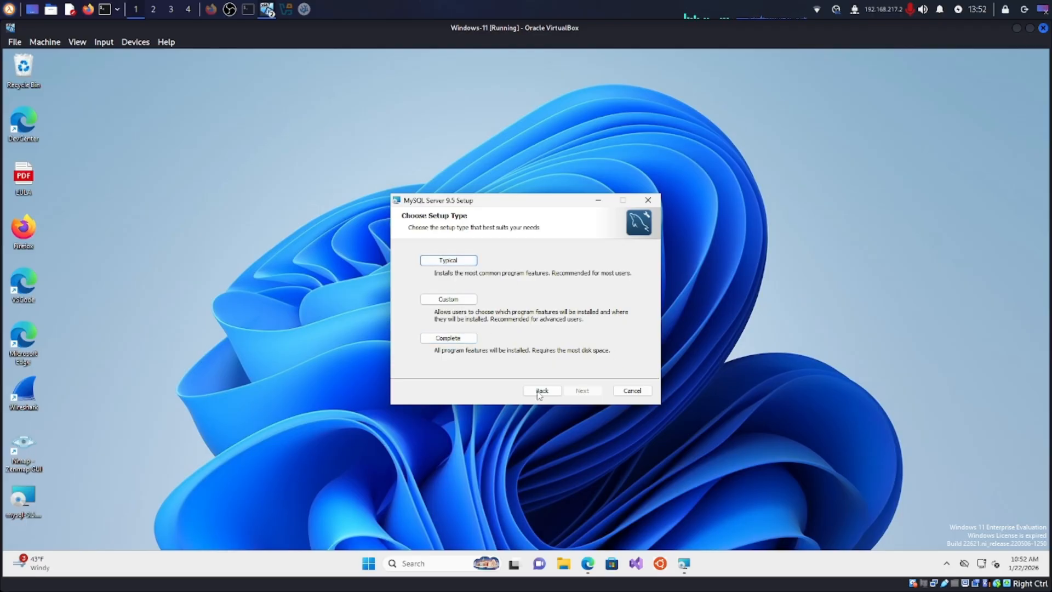
- Install MySQL Server 9.5 with the Typical setup type and finish the installer
left_click(448, 260)
left_click(570, 390)
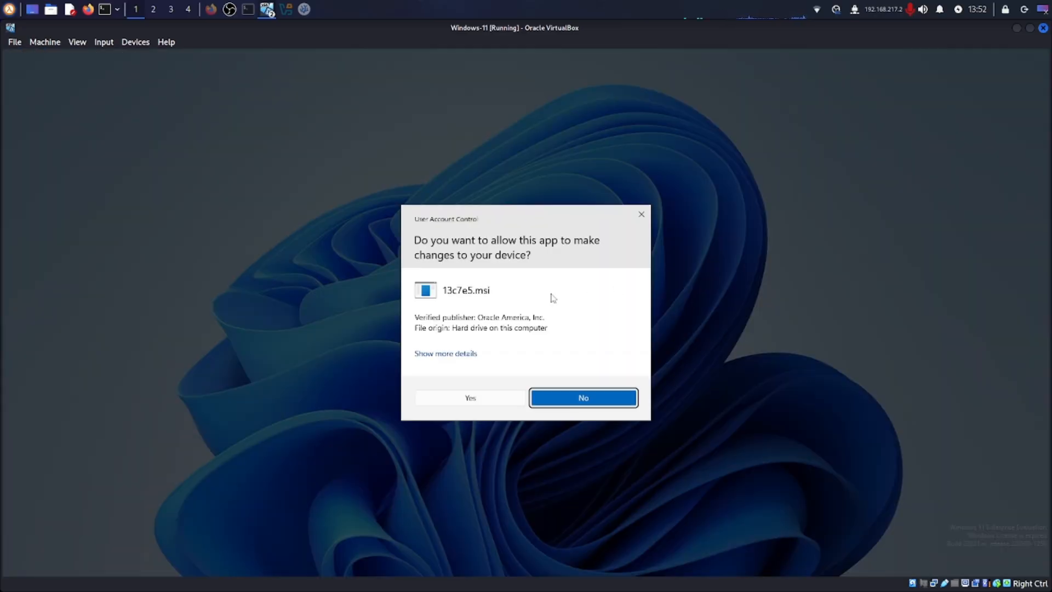
left_click(486, 398)
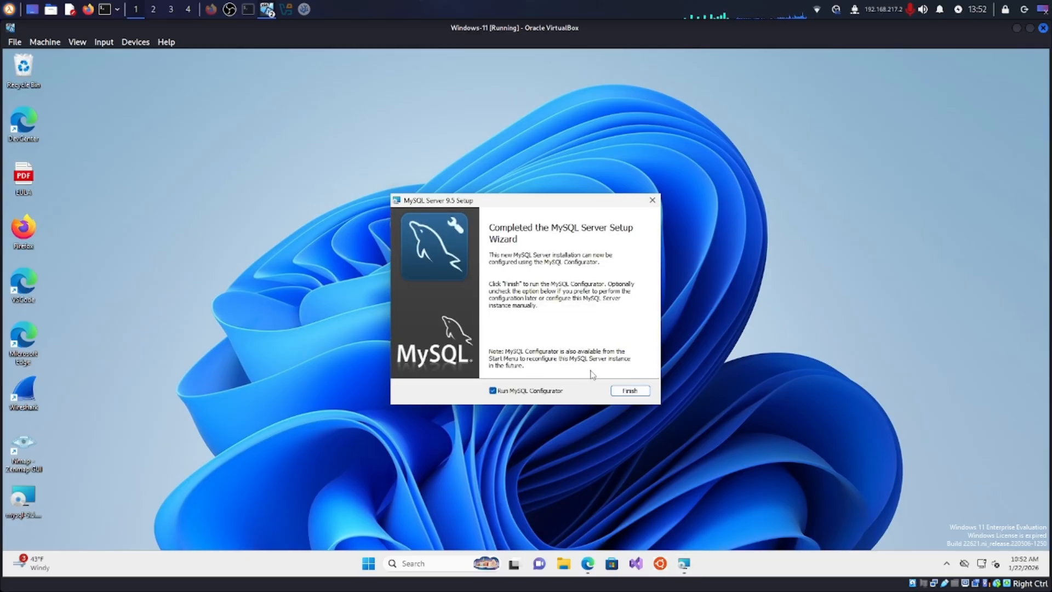
left_click(624, 391)
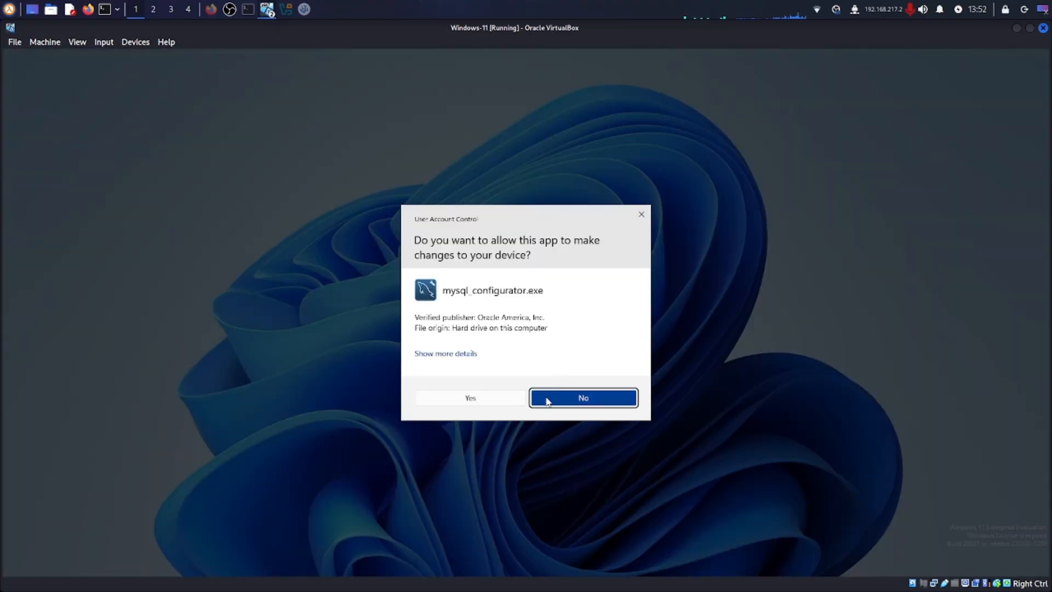
- Allow MySQL Configurator to run and reach the Data Directory step at C:\ProgramData\MySQL\MySQL Server 9.5\
left_click(485, 399)
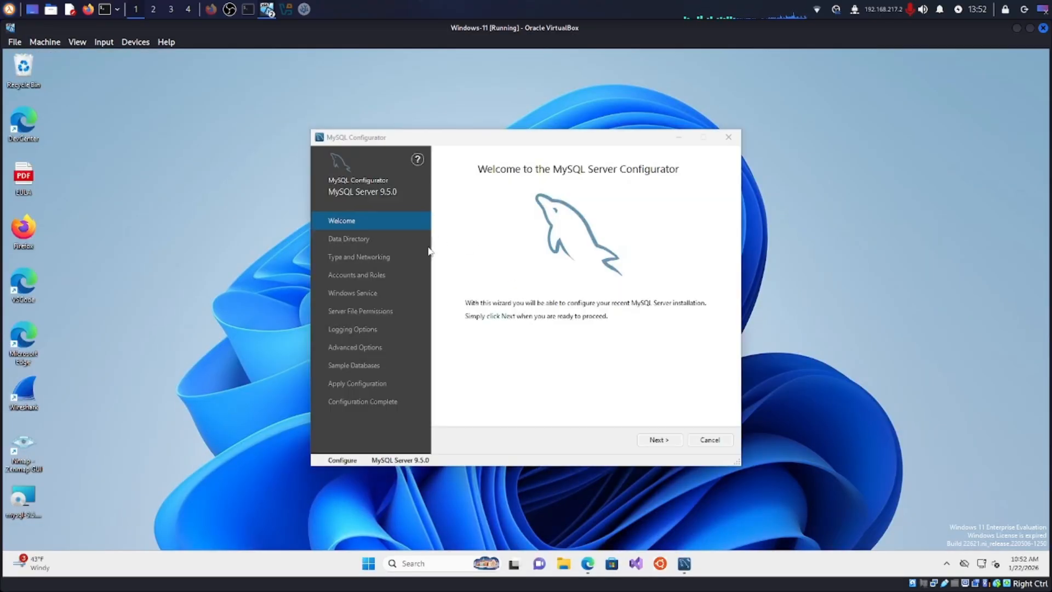
left_click(660, 440)
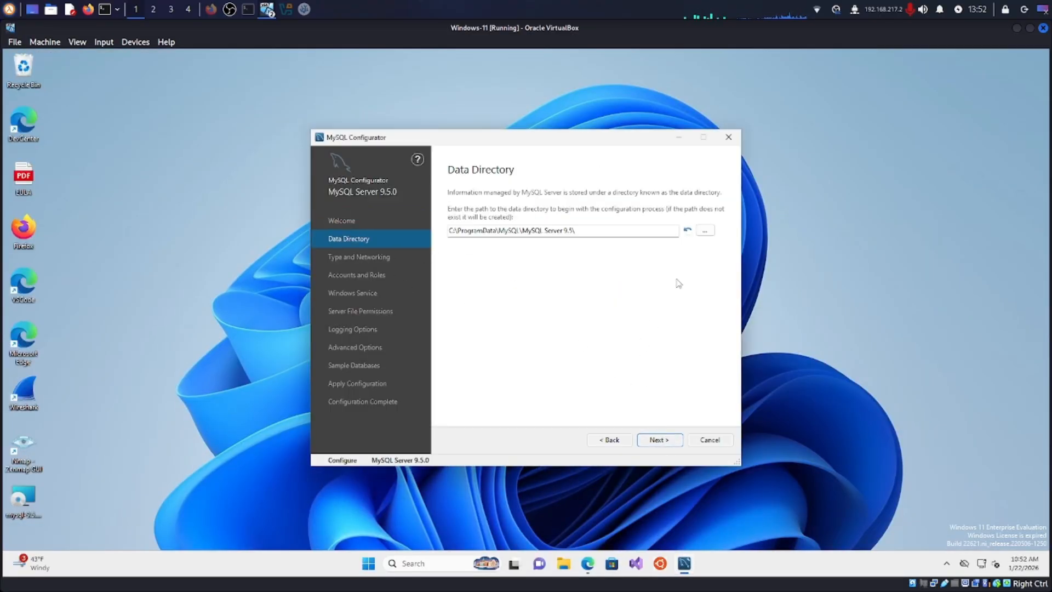
right_click(71, 73)
left_click(600, 213)
left_click_drag(585, 230, 405, 225)
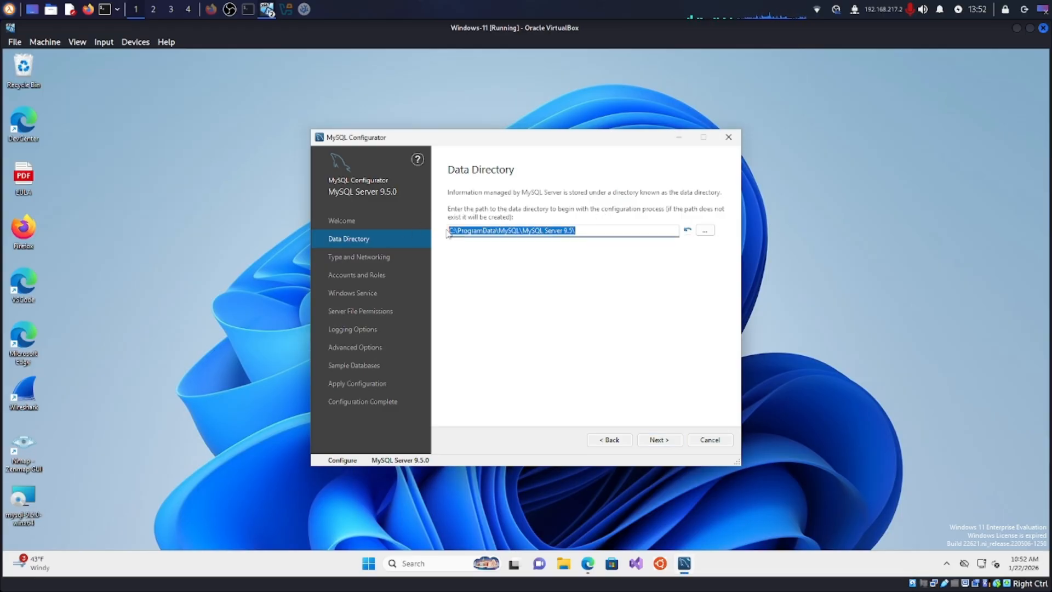
left_click(597, 230)
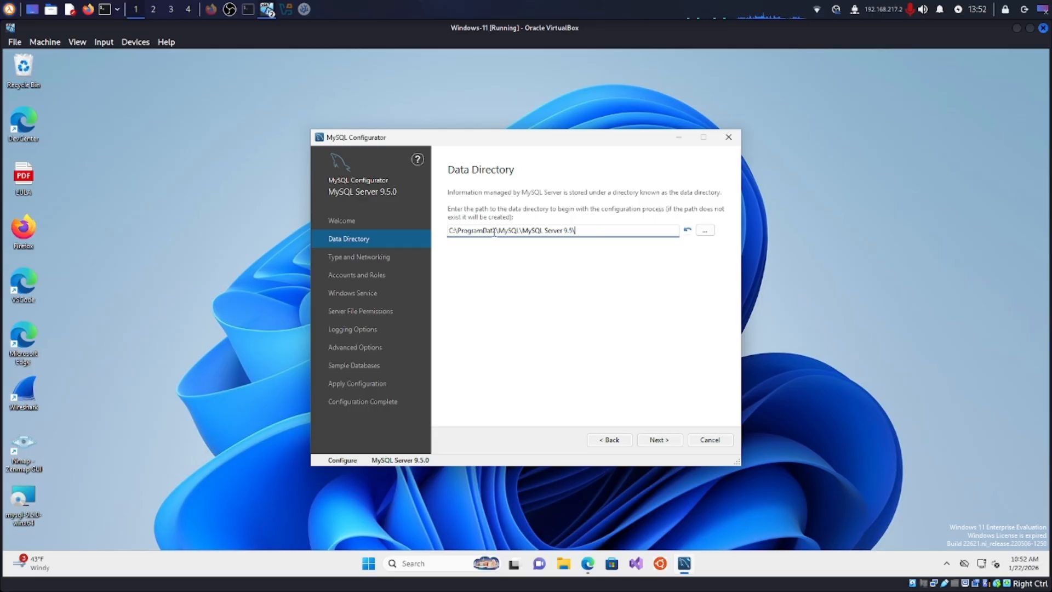
left_click_drag(496, 230, 460, 230)
- Create a new folder named Databases on the desktop
right_click(72, 70)
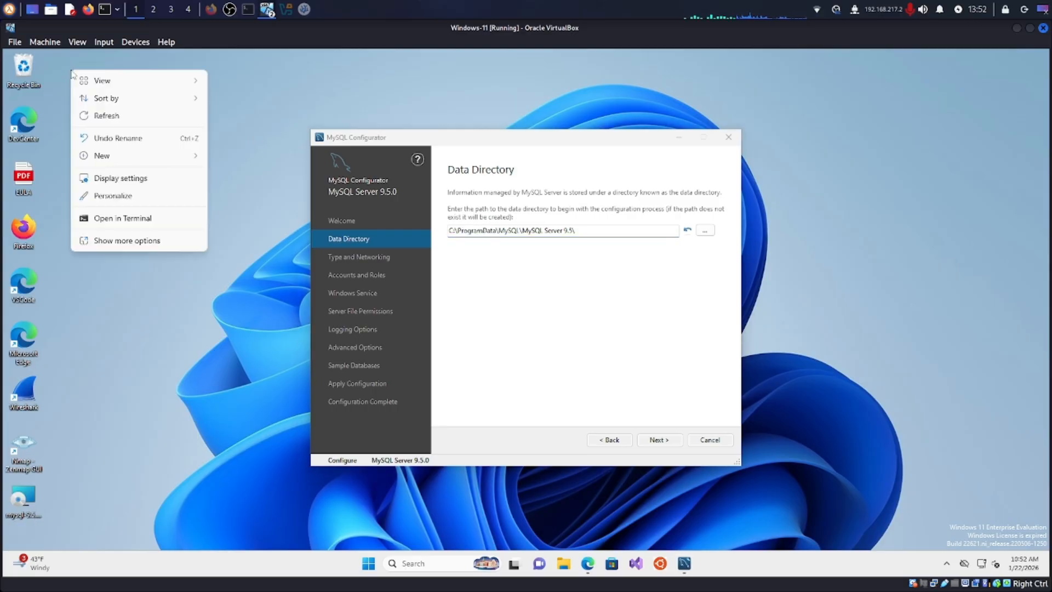
mouse_move(138, 159)
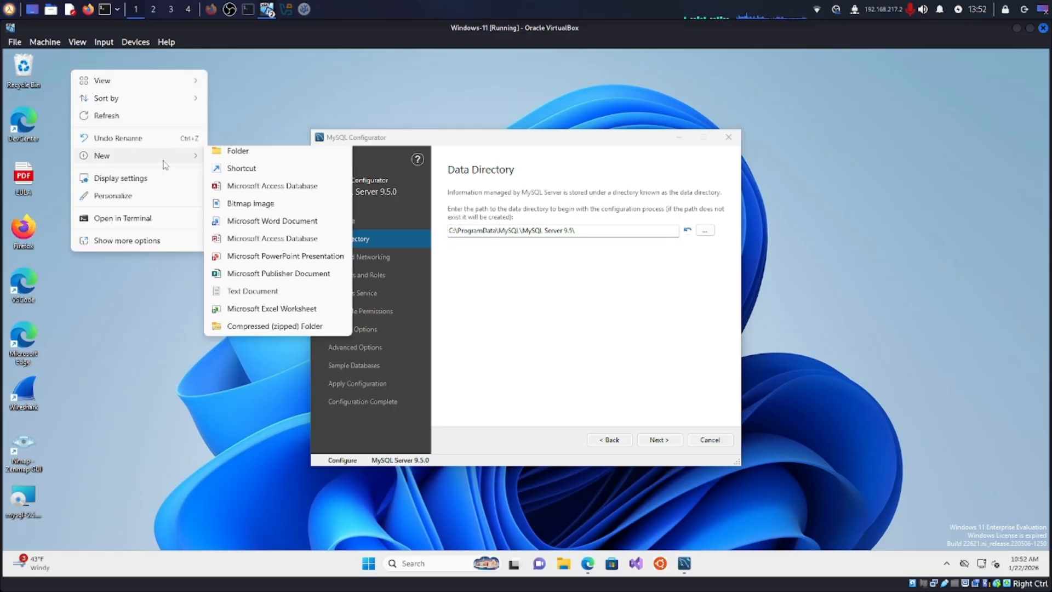
left_click(212, 153)
type("Data")
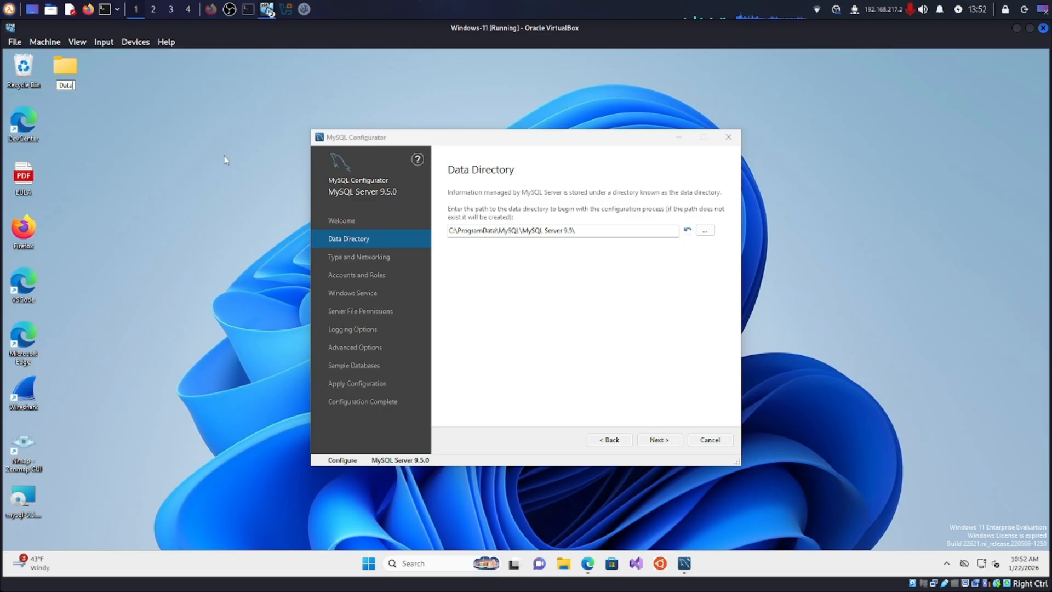
type("bases")
key("Return")
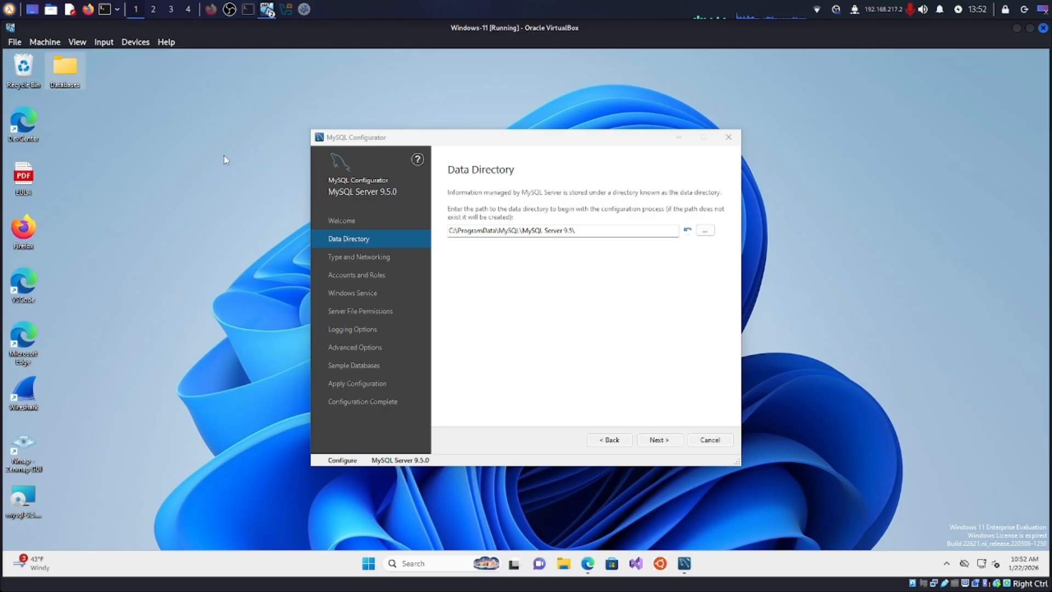
- Set the data directory to Desktop > Databases and continue to Type and Networking
left_click(705, 230)
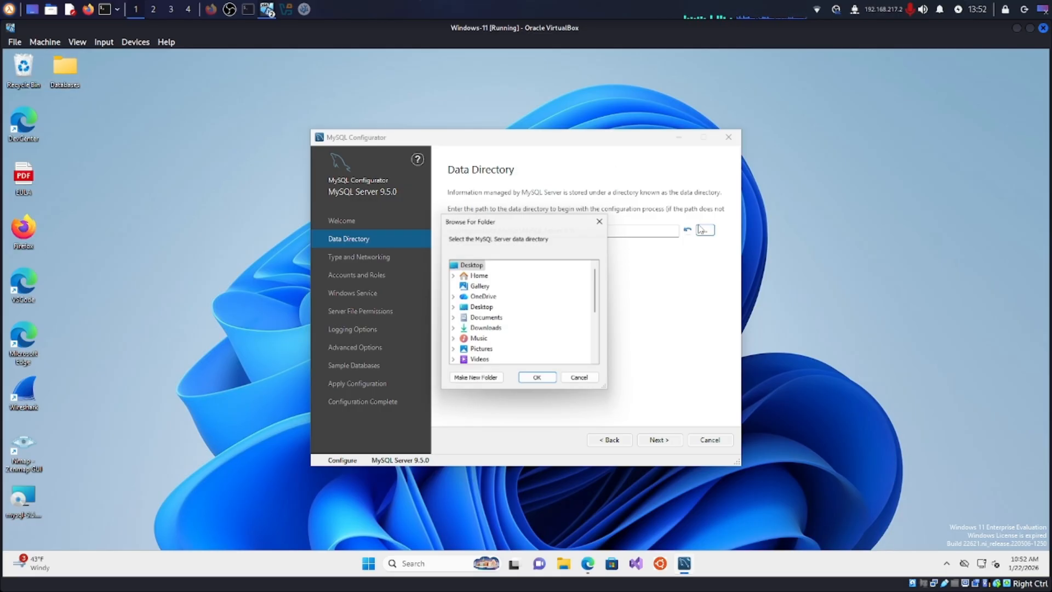
double_click(476, 308)
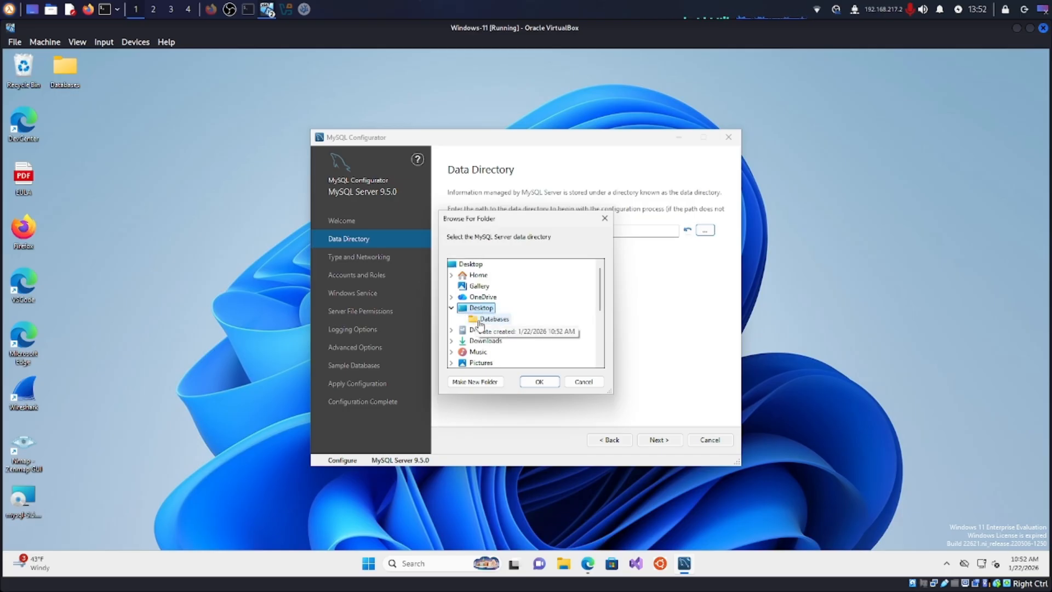
left_click(493, 318)
left_click(541, 382)
left_click(669, 439)
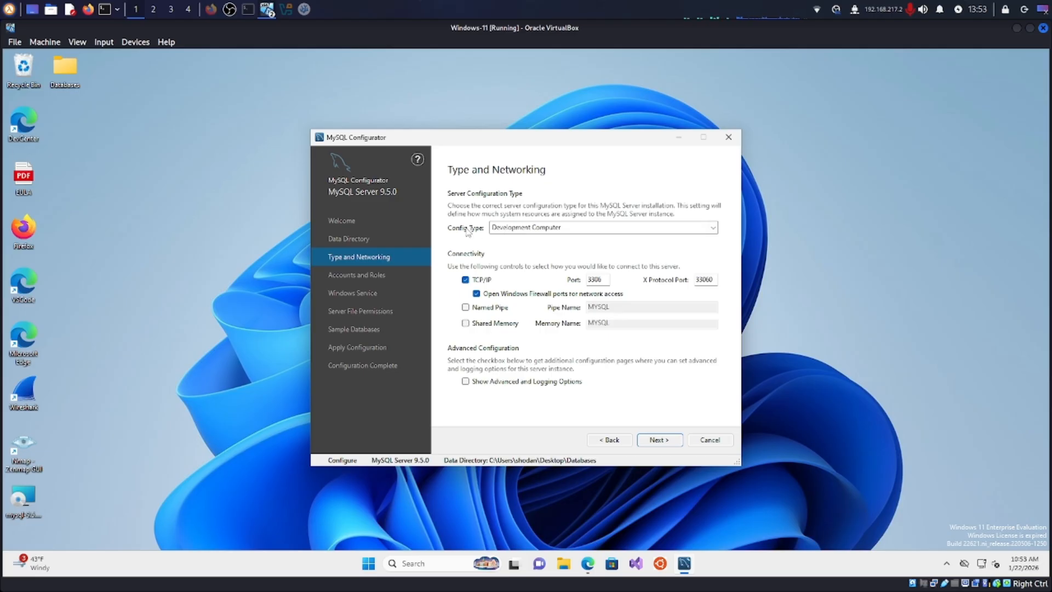
- Keep Development Computer as the server configuration type
left_click(518, 230)
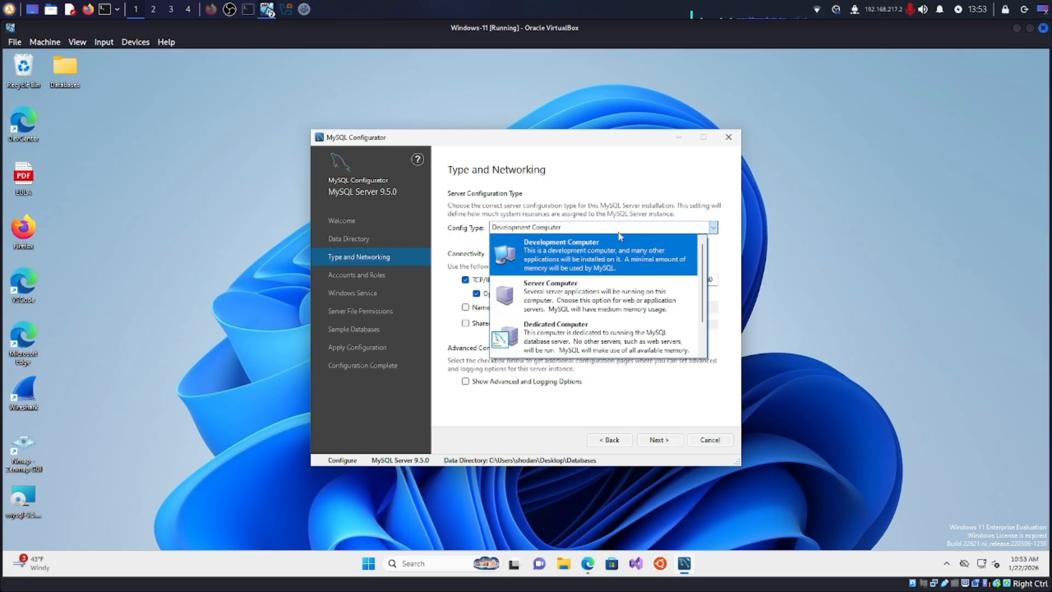
left_click(637, 227)
left_click(637, 226)
scroll(622, 286, "down", 1)
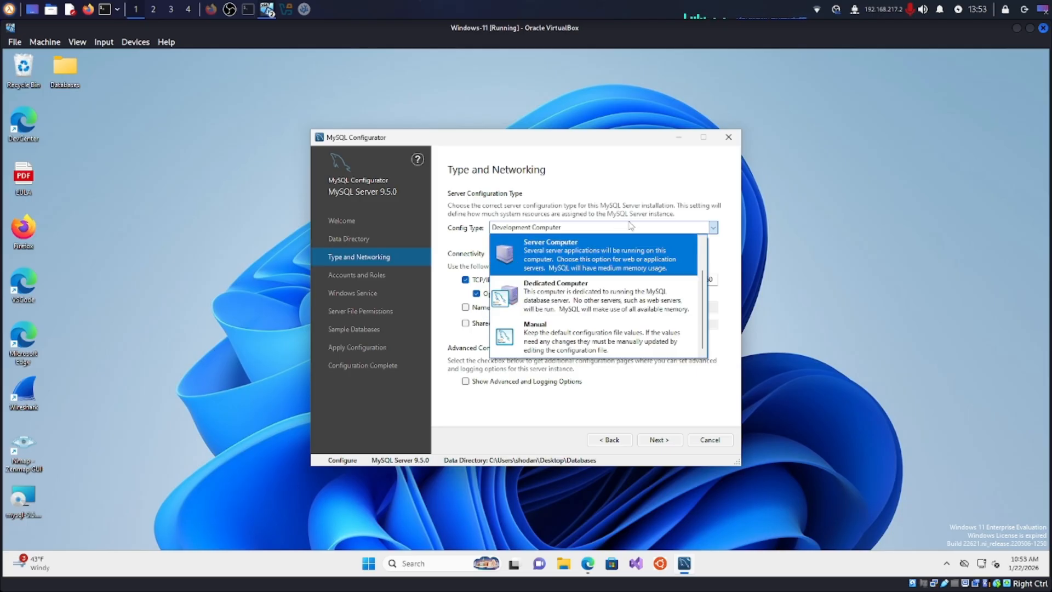
scroll(623, 266, "up", 1)
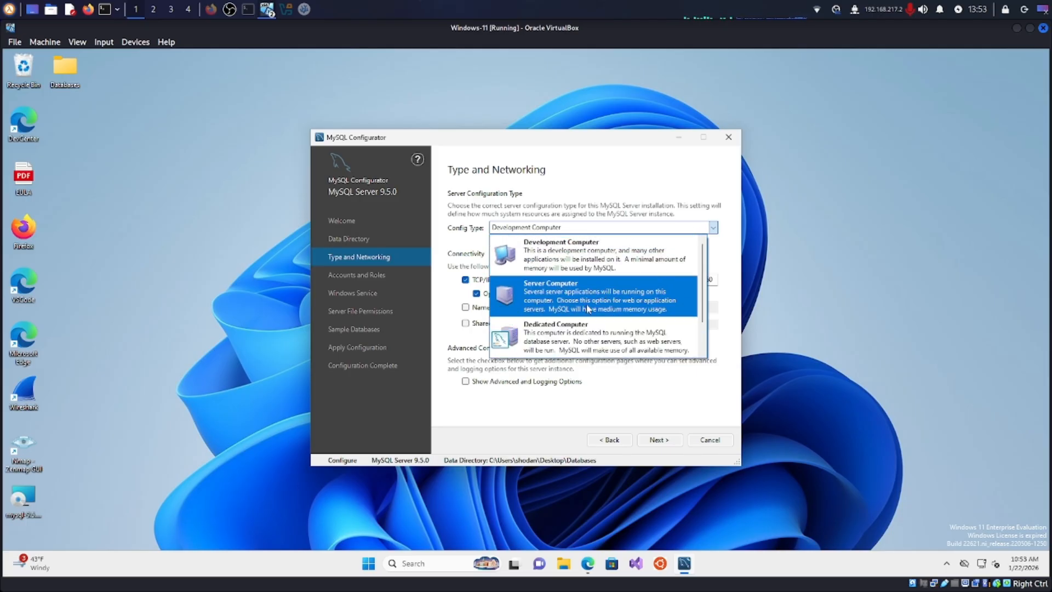
left_click(672, 194)
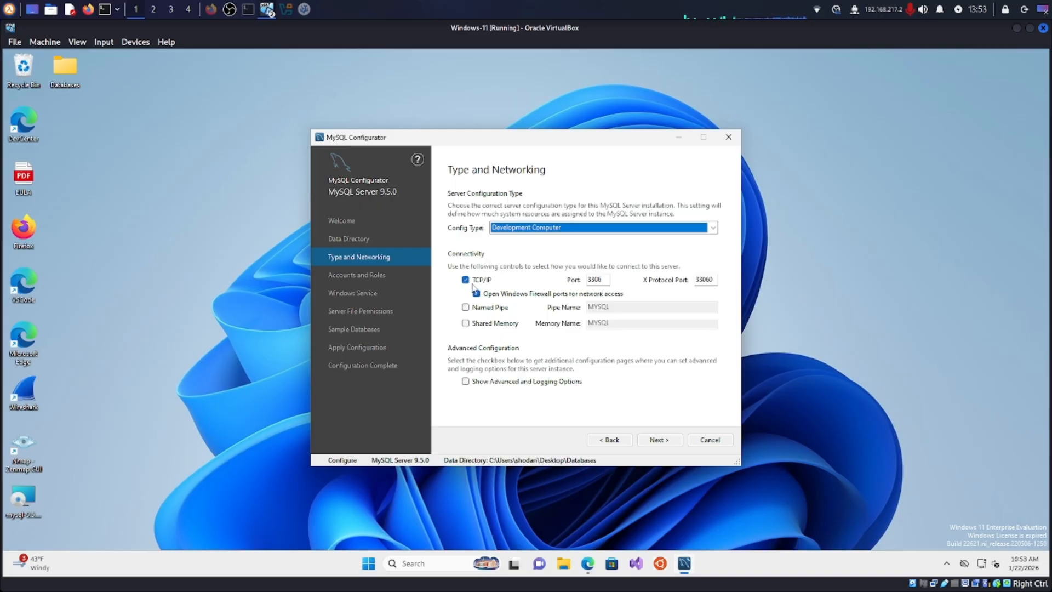
- Keep TCP/IP port 3306 with firewall ports opened, then continue to Accounts and Roles
double_click(595, 279)
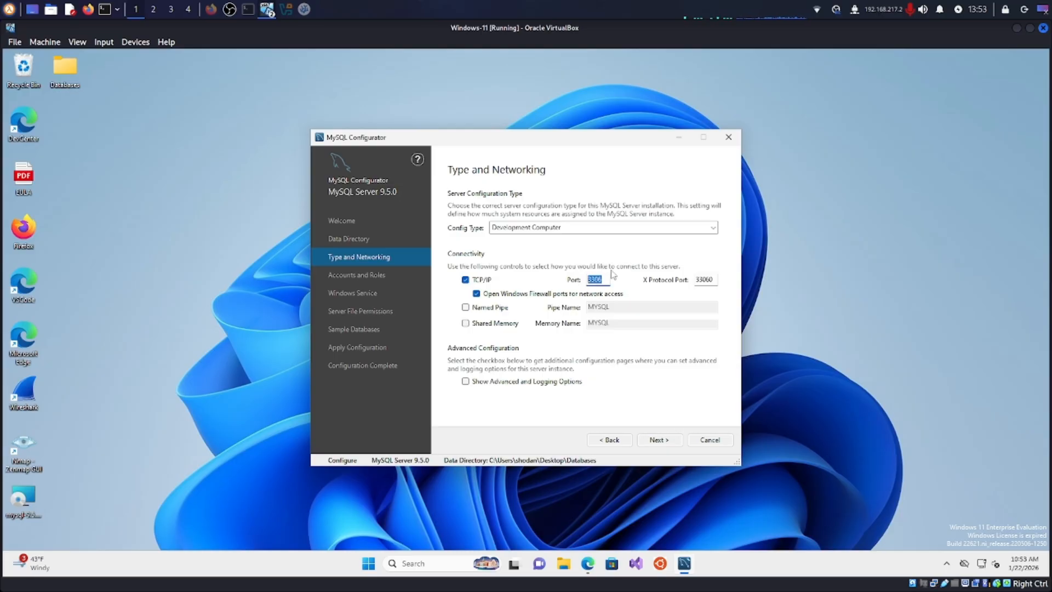
left_click(499, 293)
left_click(500, 294)
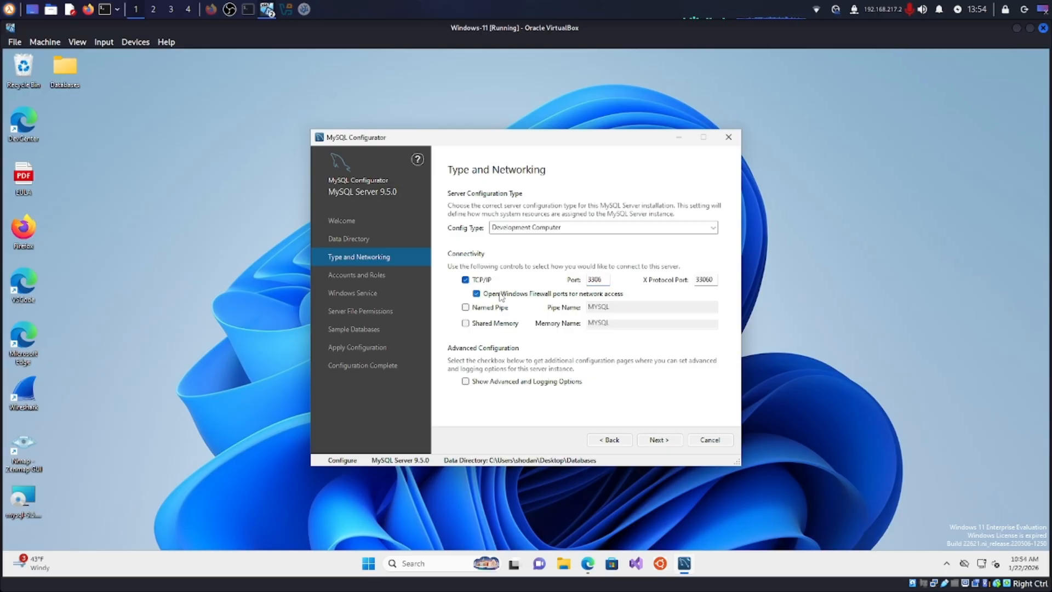
double_click(603, 278)
left_click(667, 442)
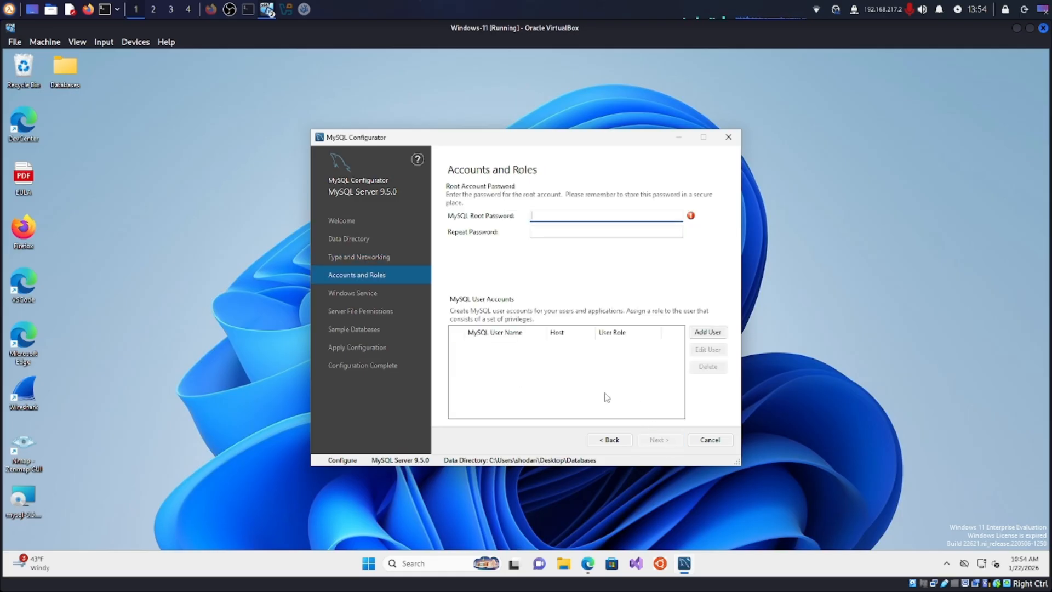
- Enter the root account password and retype it in Repeat Password
type("r")
key("Tab")
type("ro••••••")
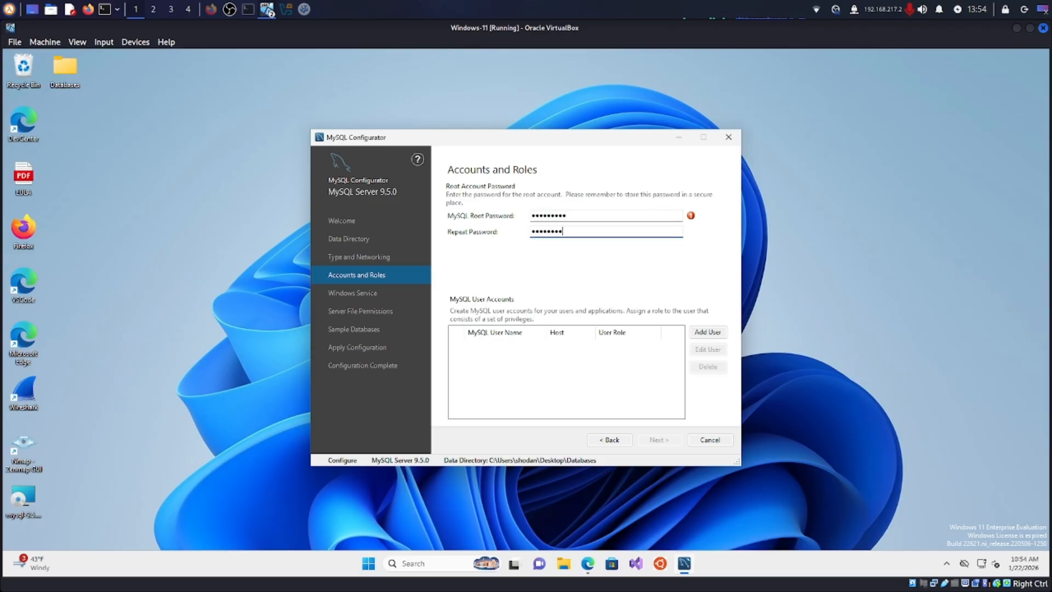
type("•")
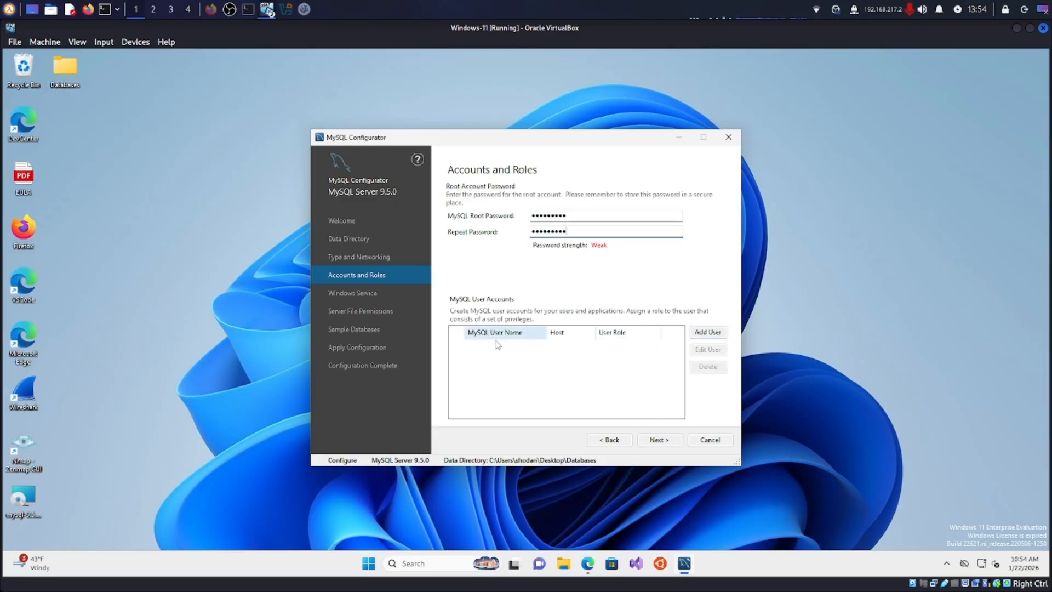
- Add a new user account, entering its user name and restricting the host to localhost
left_click(720, 333)
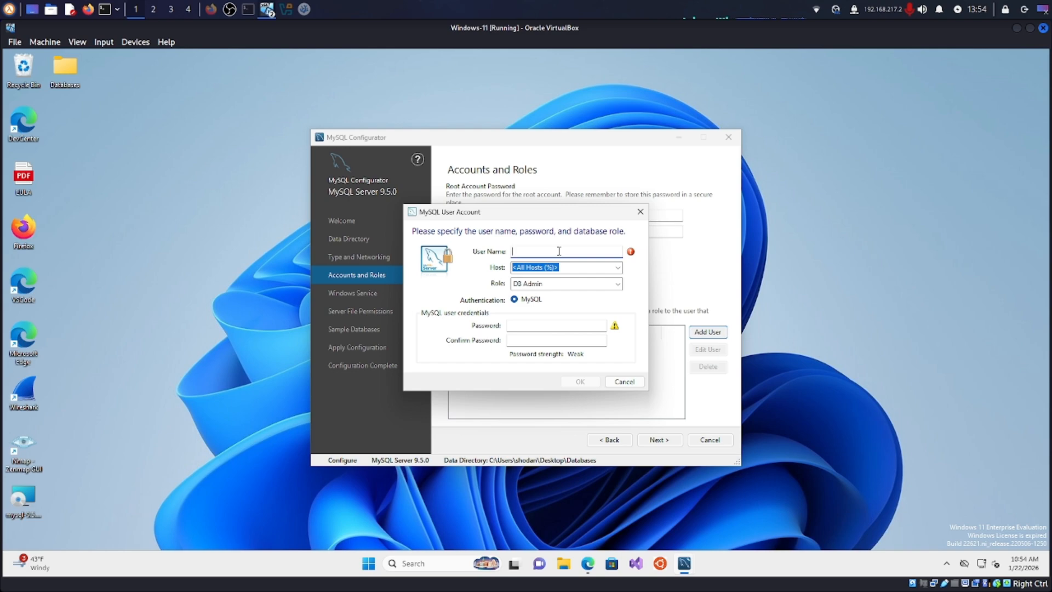
type("shodan")
left_click(615, 272)
left_click(617, 273)
left_click(617, 274)
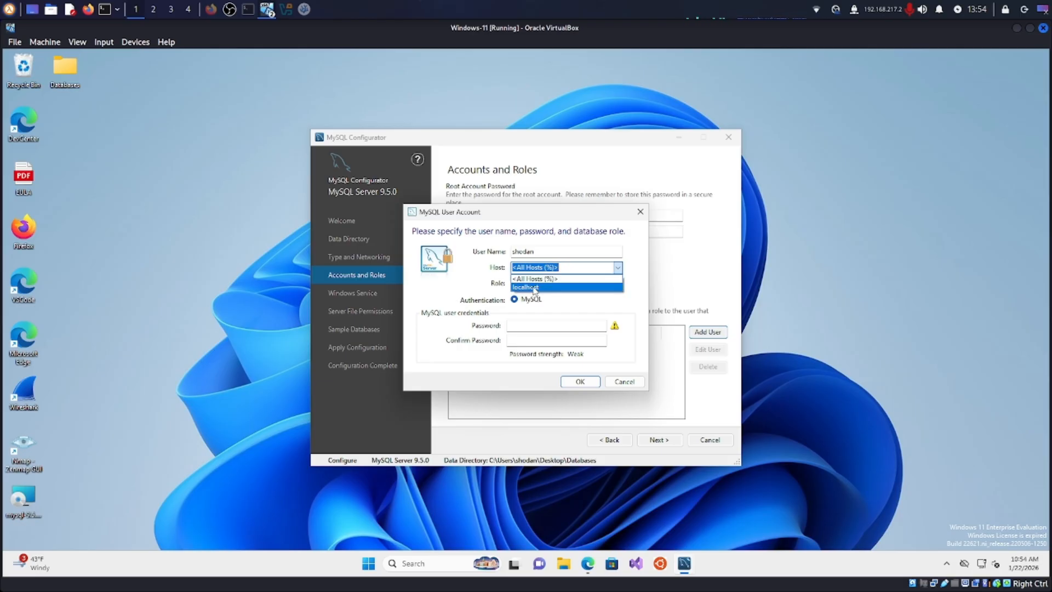
left_click(535, 288)
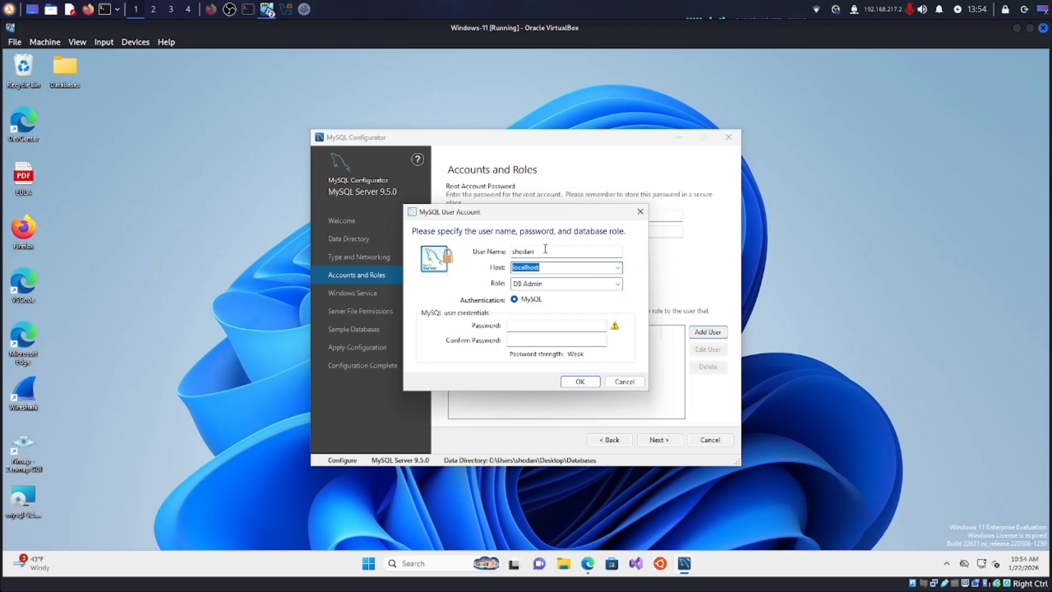
left_click(545, 250)
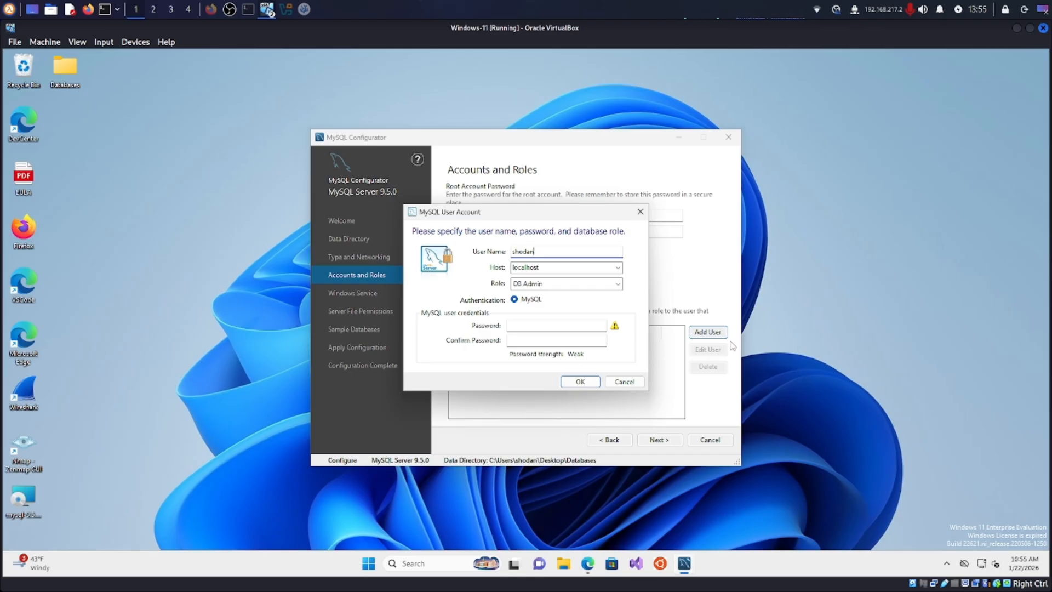
- Give the new user the DB Admin role, enter and confirm its password, and save it
left_click(617, 285)
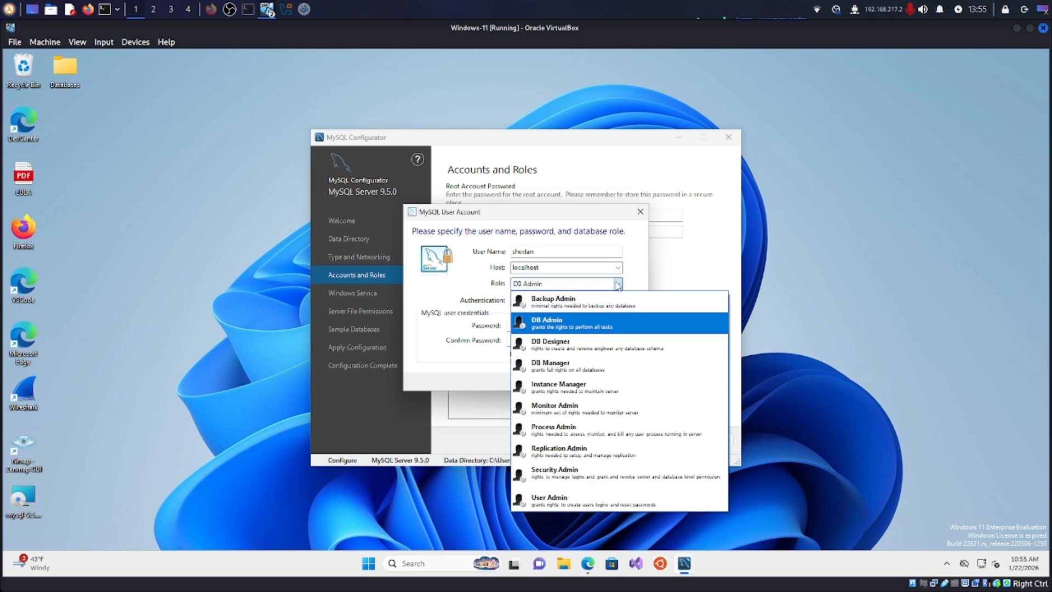
left_click(603, 329)
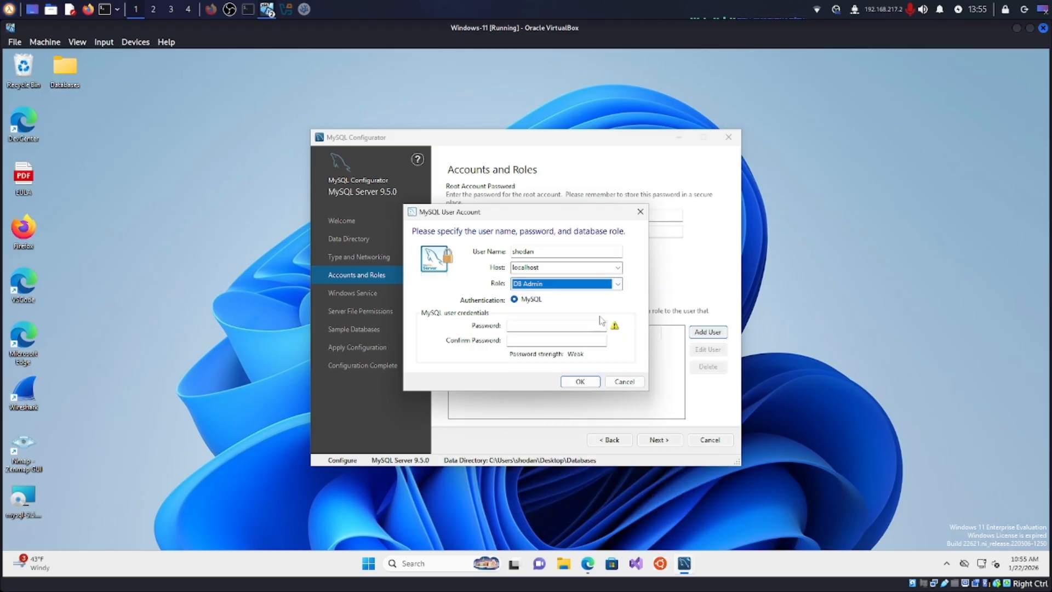
left_click(565, 325)
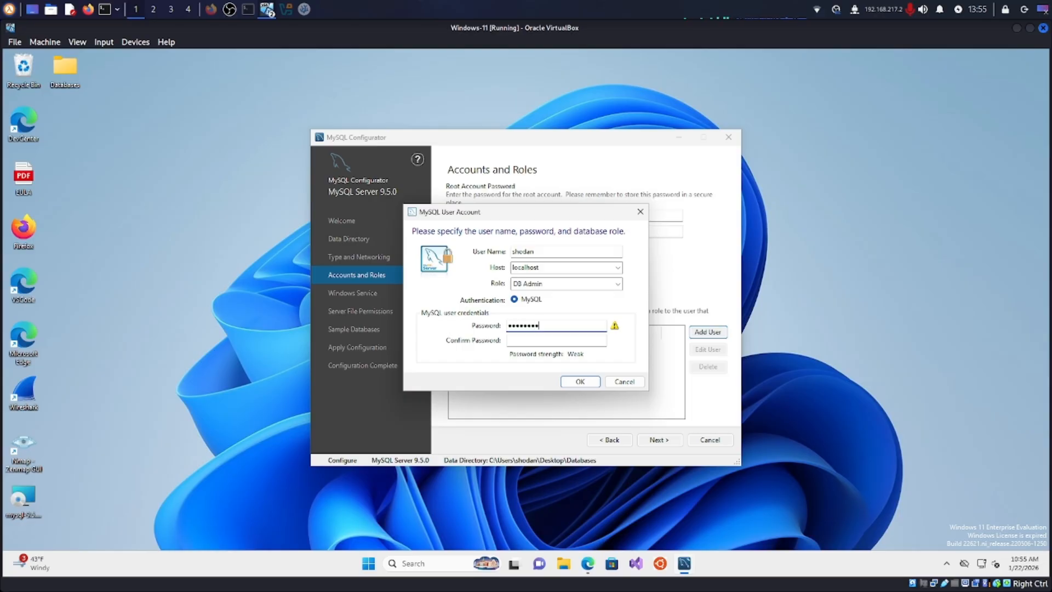
key("Tab")
type("•")
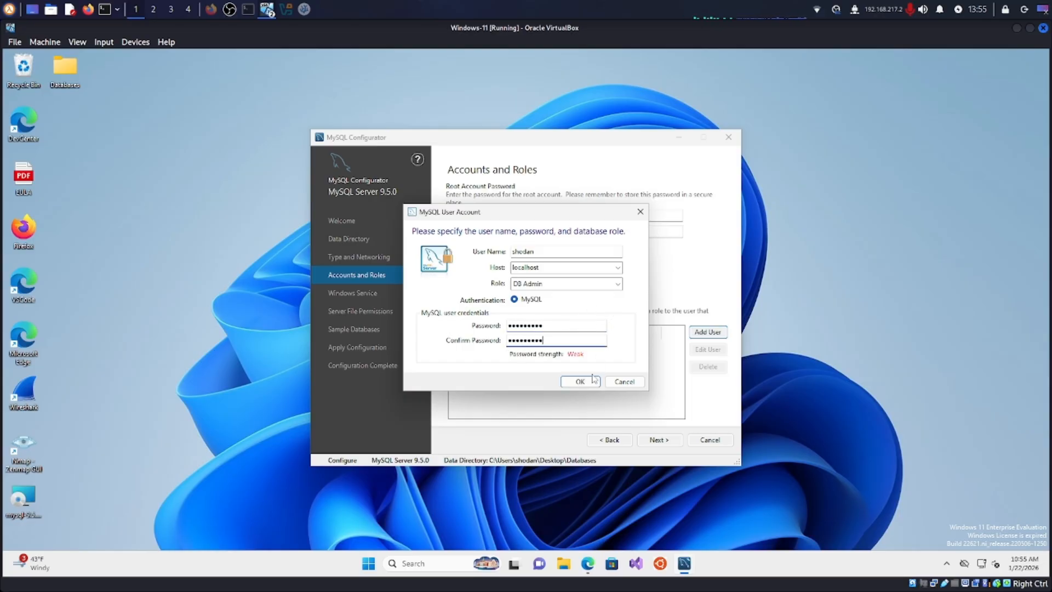
left_click(580, 382)
- Keep the MySQL95 Windows service starting at system startup
left_click(666, 444)
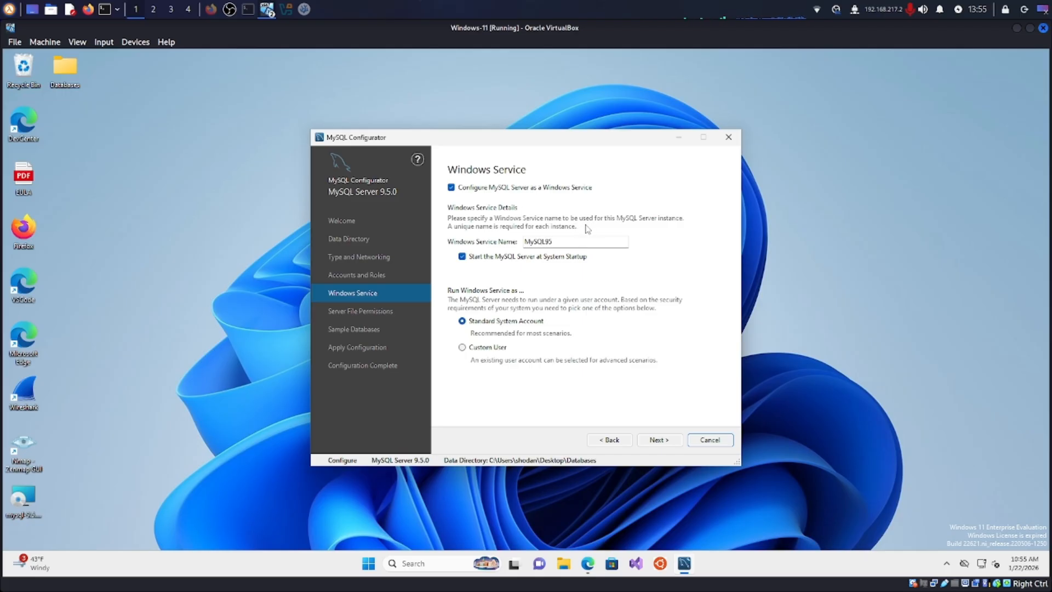
left_click(589, 243)
left_click(491, 256)
left_click(485, 258)
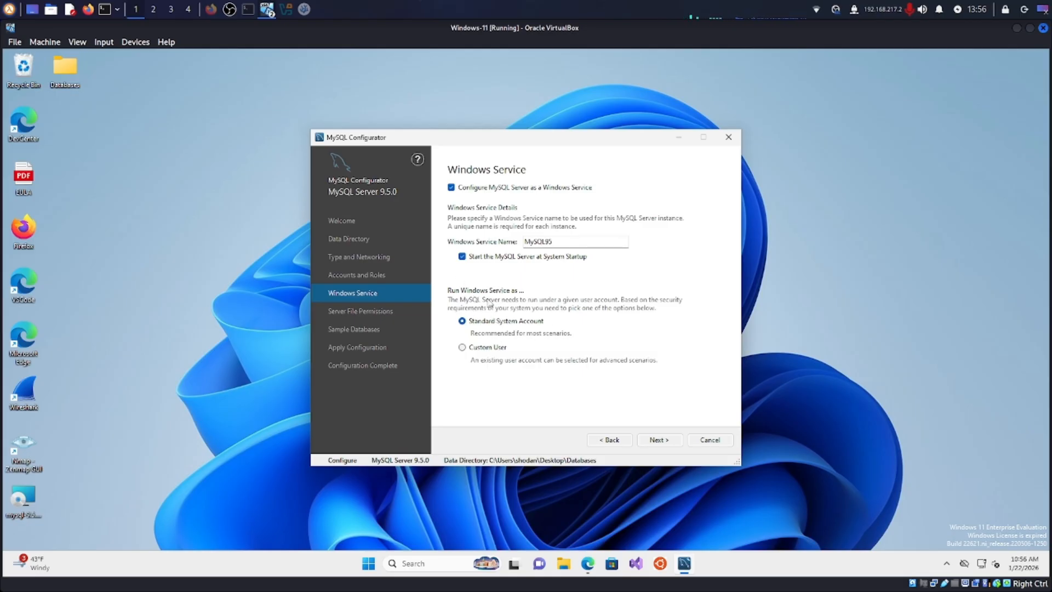
- Keep the service running under the Standard System Account and move to Server File Permissions
left_click(502, 349)
left_click(503, 322)
left_click(490, 348)
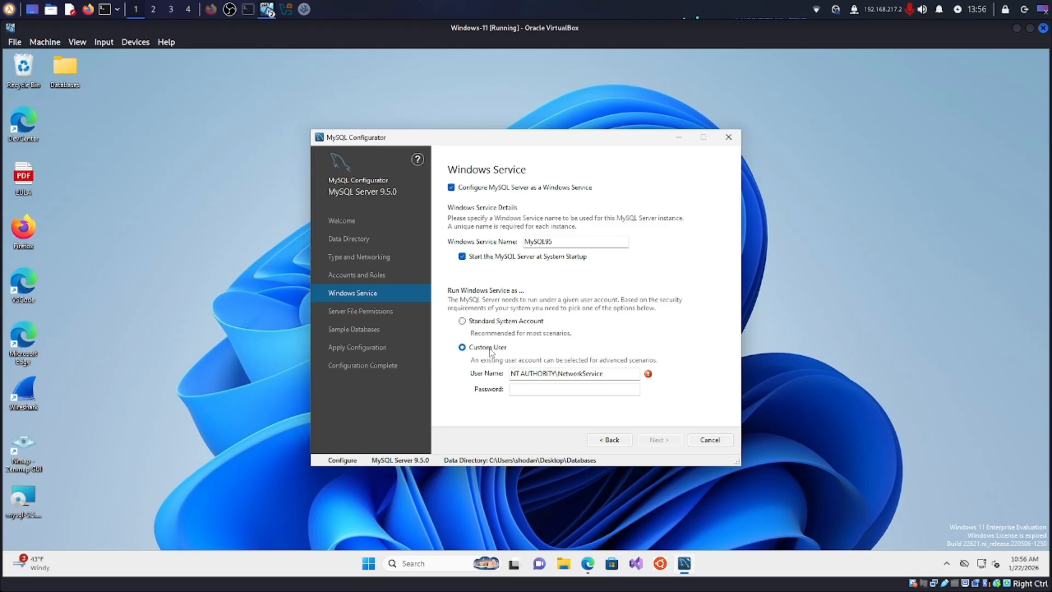
left_click(505, 323)
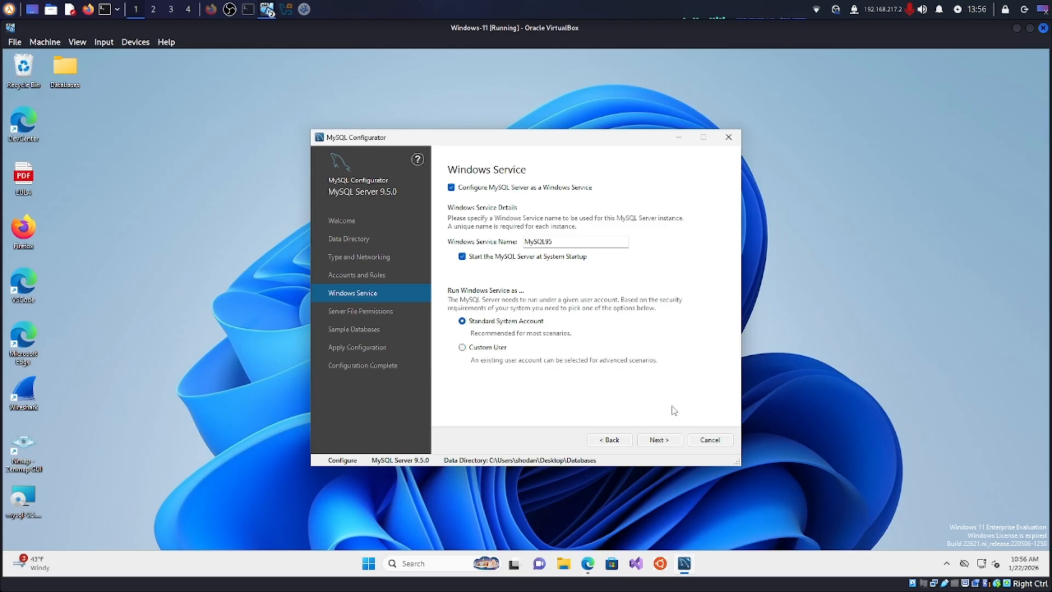
left_click(661, 441)
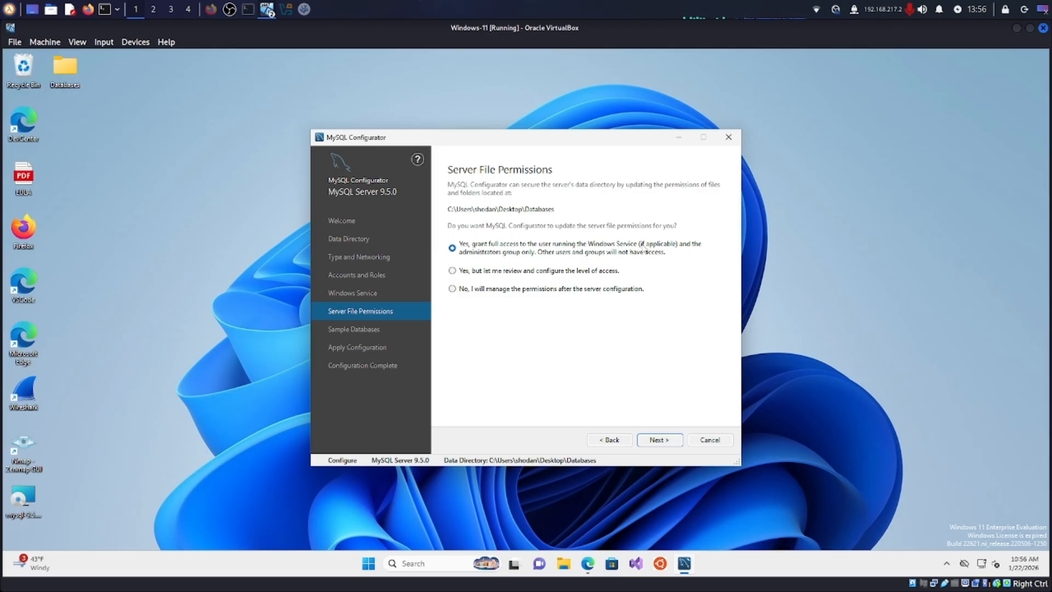
- Skip file permissions and sample databases, then execute the configuration until it completes
left_click(660, 440)
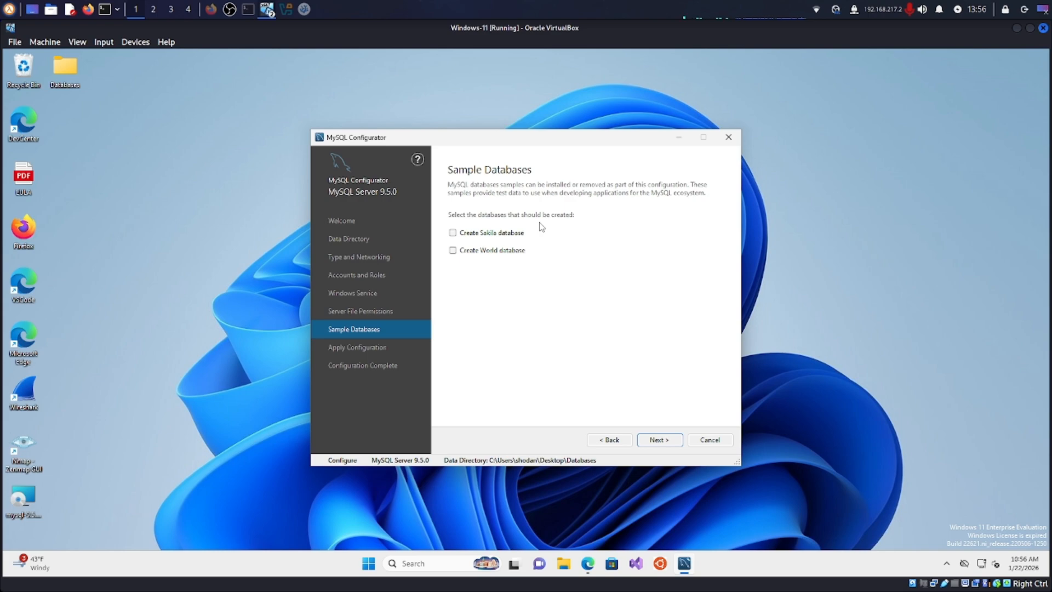
left_click(657, 441)
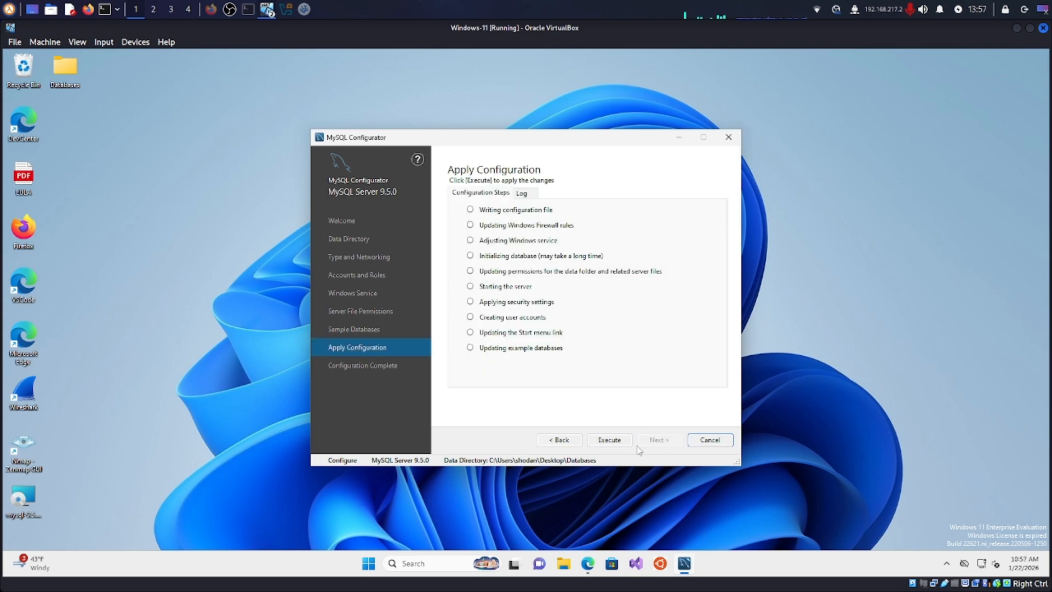
left_click(616, 442)
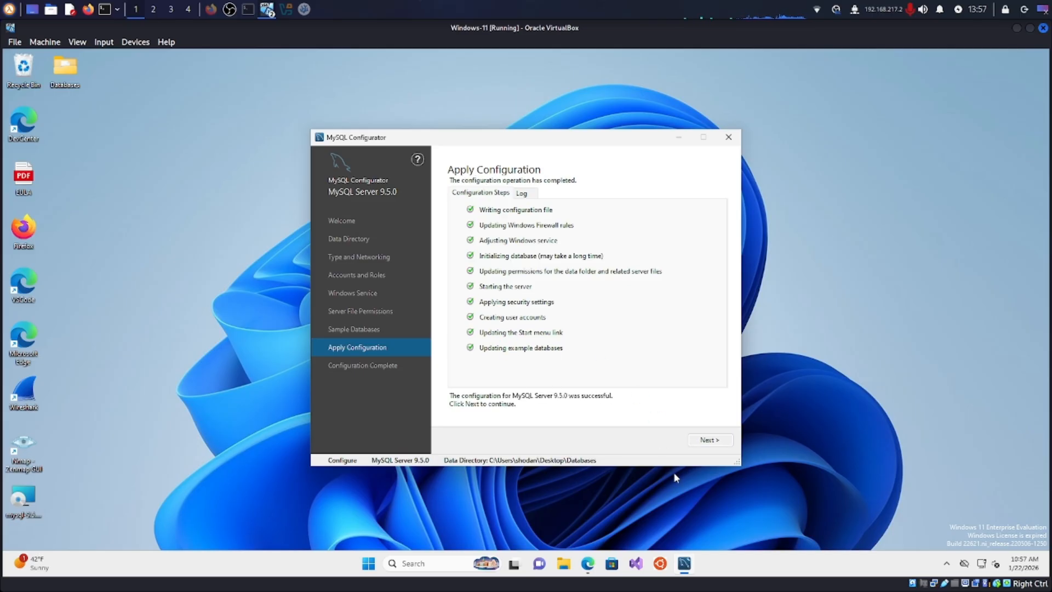
left_click(710, 439)
- Finish the configurator and search the Start menu for 'mysql' to list the MySQL apps
left_click(708, 439)
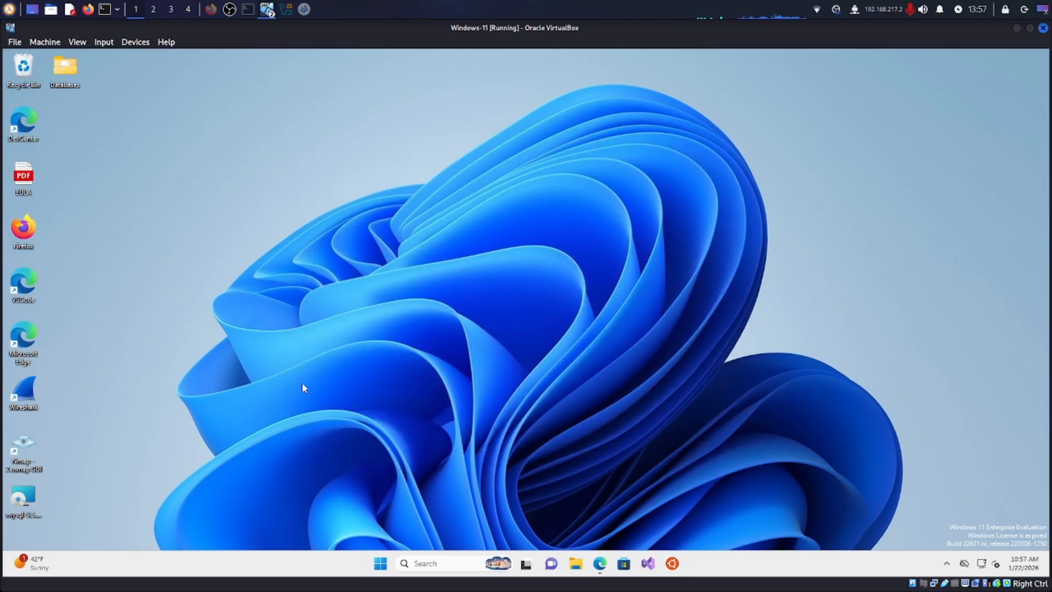
left_click(380, 564)
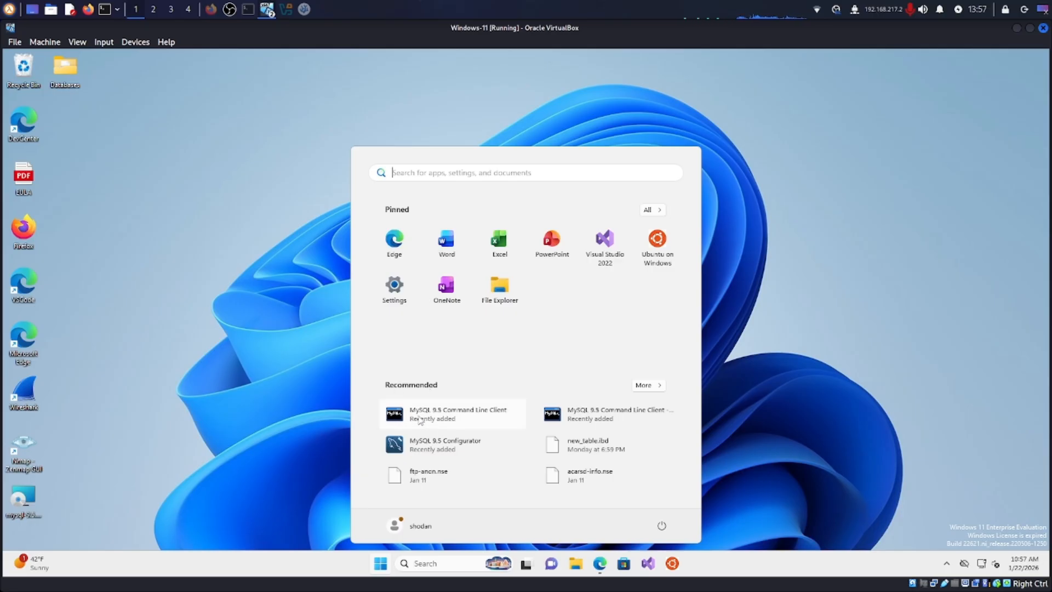
type("mysqql")
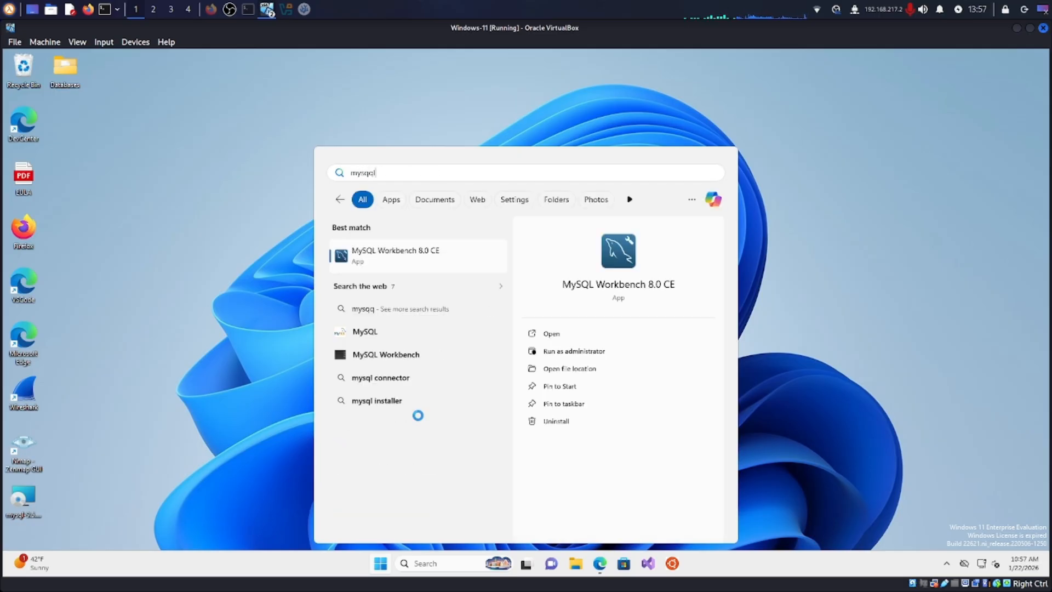
key("BackSpace")
key("BackSpace")
key("BackSpace")
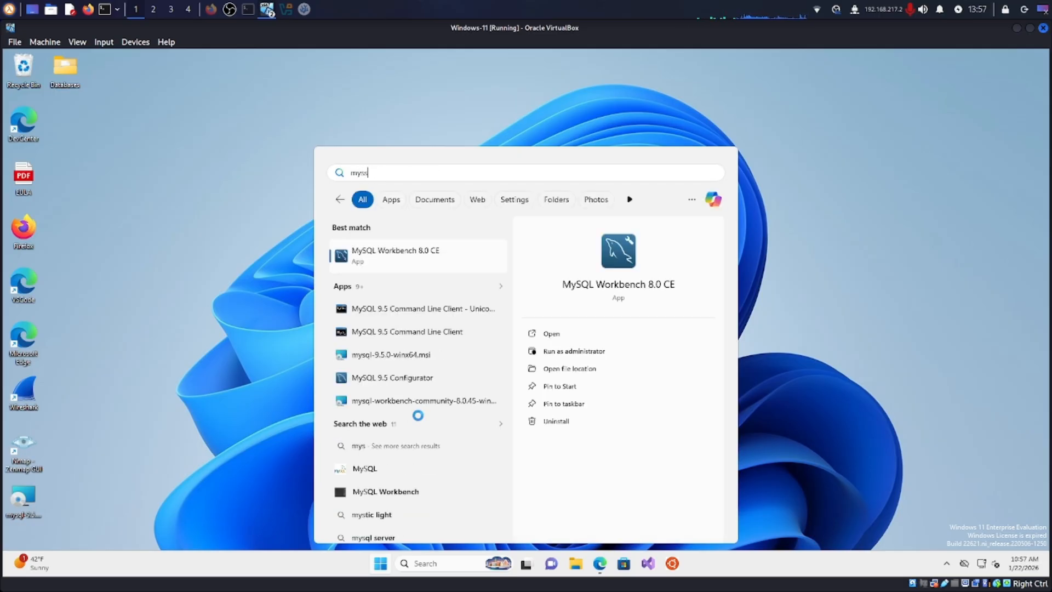
type("ql")
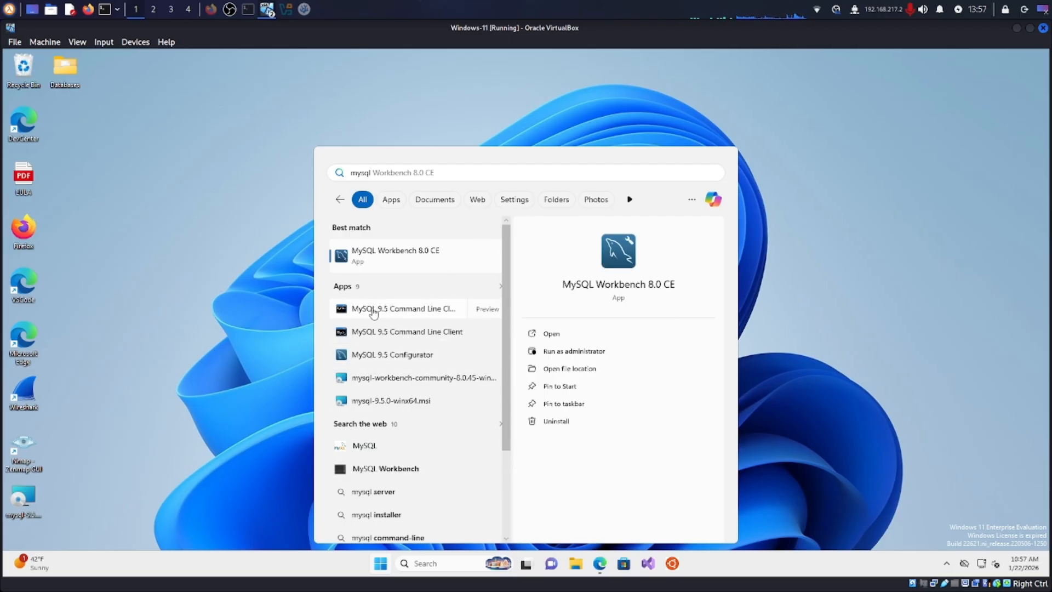
- Log in to the MySQL 9.5 Command Line Client, run SHOW DATABASES; after fixing the typo, then close it
left_click(411, 312)
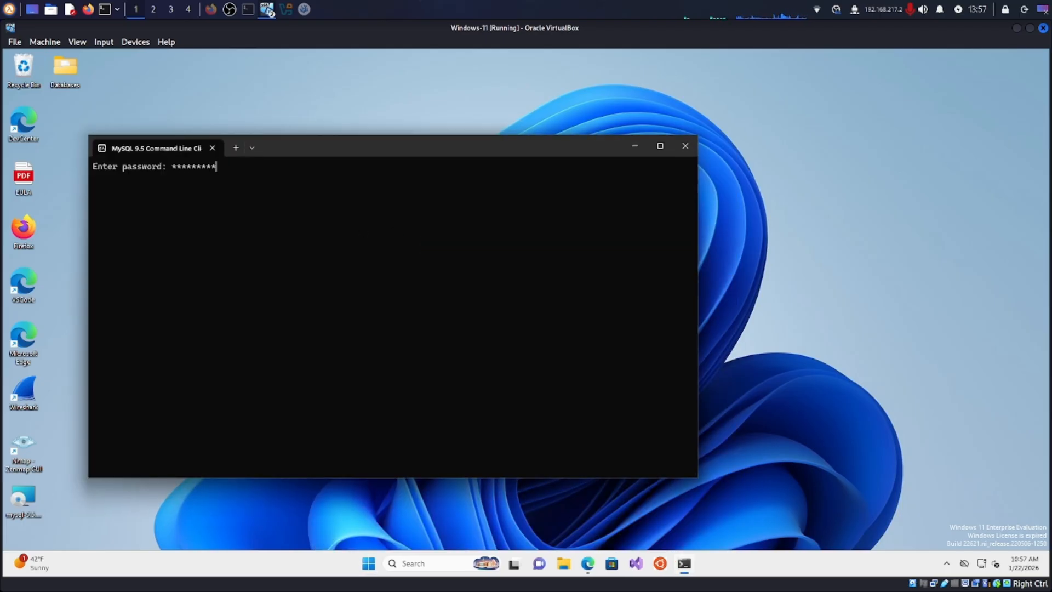
key("Return")
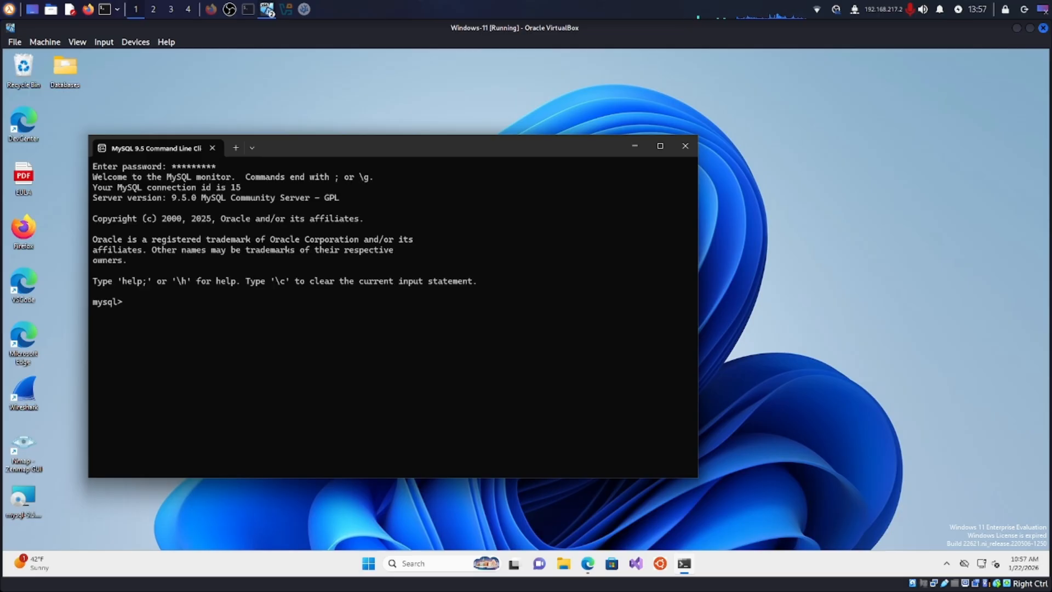
type("sho")
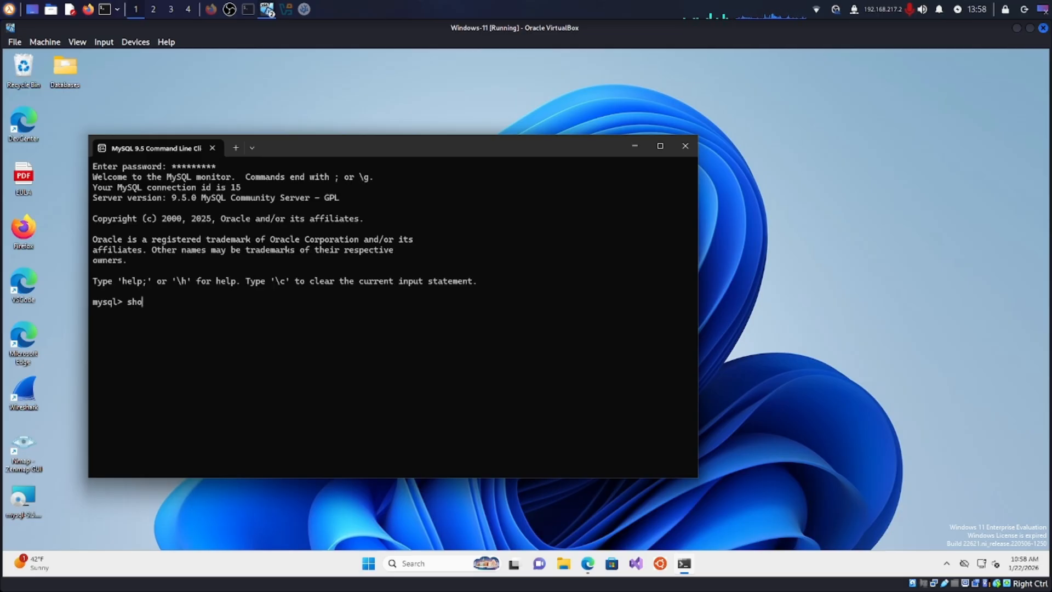
type("how database;")
key("Return")
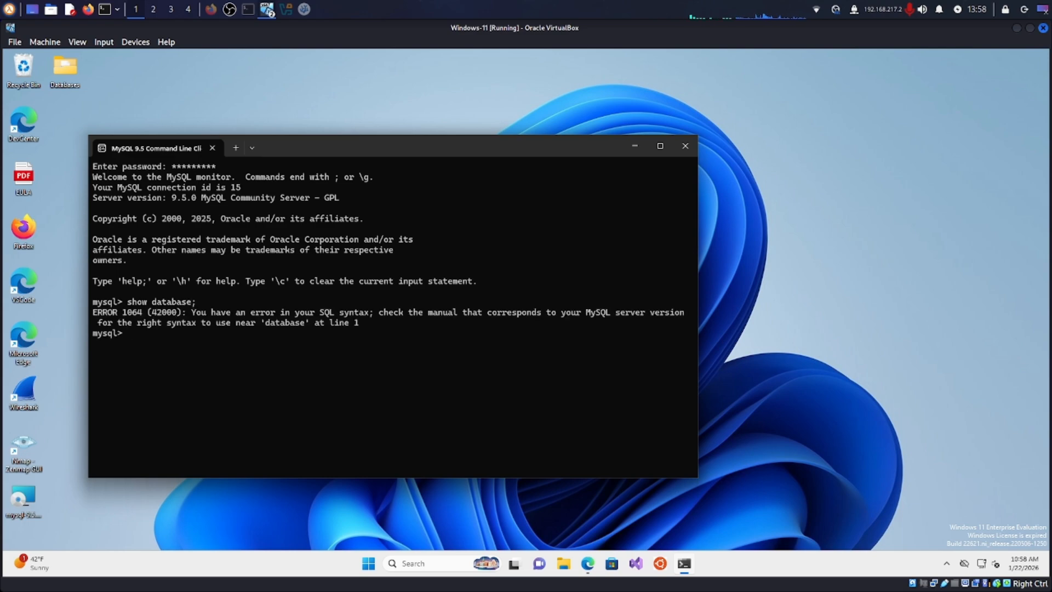
type("show databases;")
key("Return")
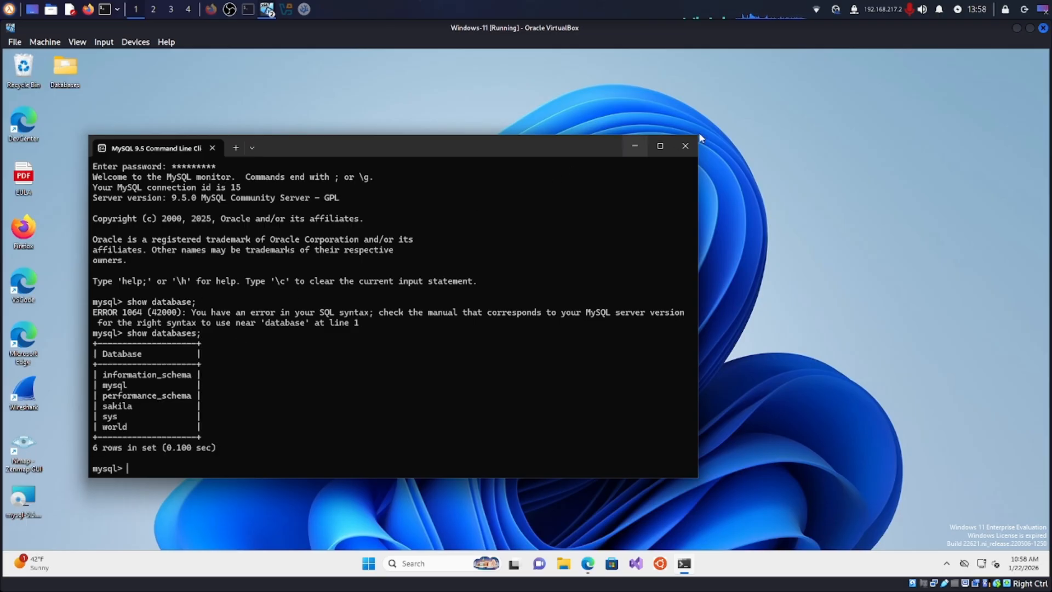
left_click(684, 146)
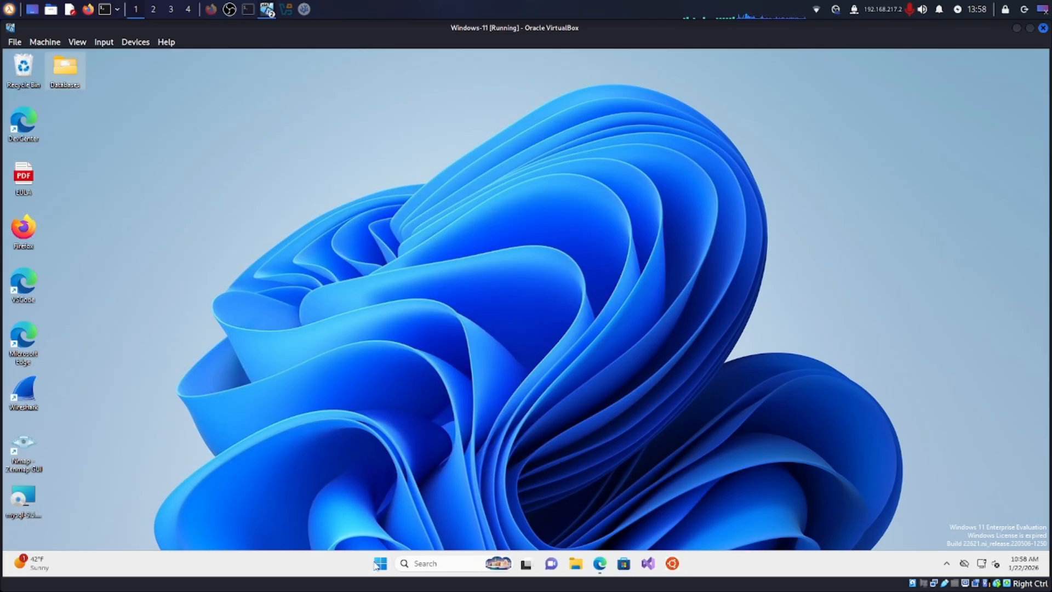
- Launch MySQL Workbench from a 'wor' Start search and open the Setup New Connection dialog
key("super")
type("wor")
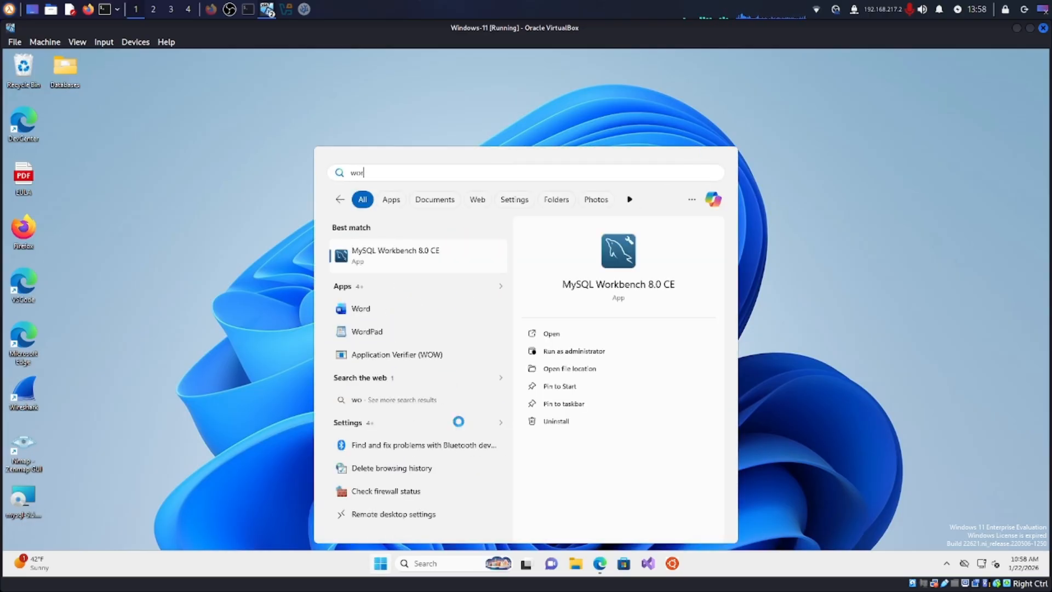
key("Return")
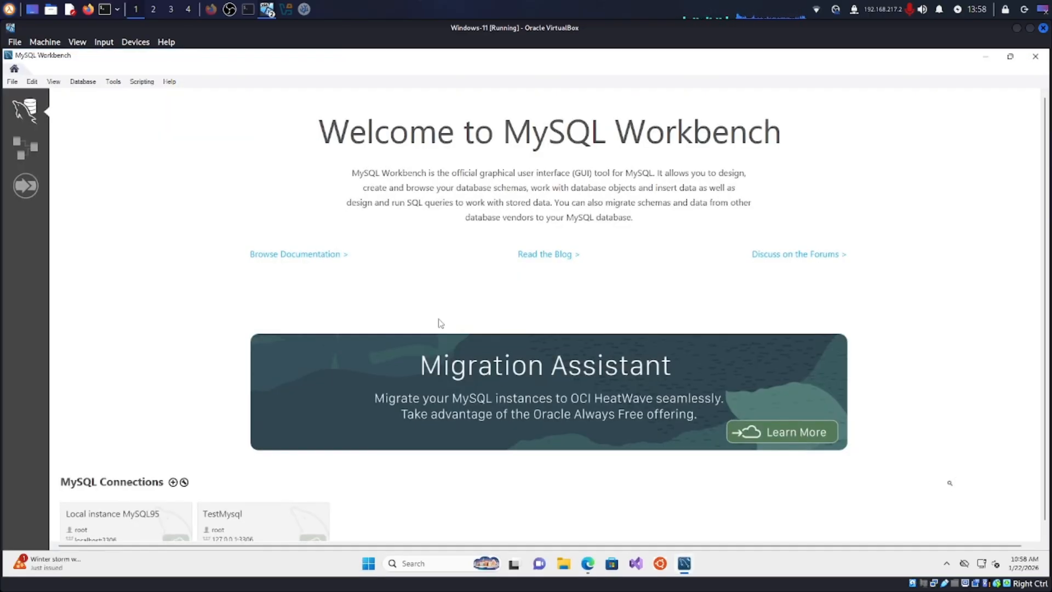
scroll(327, 414, "down", 1)
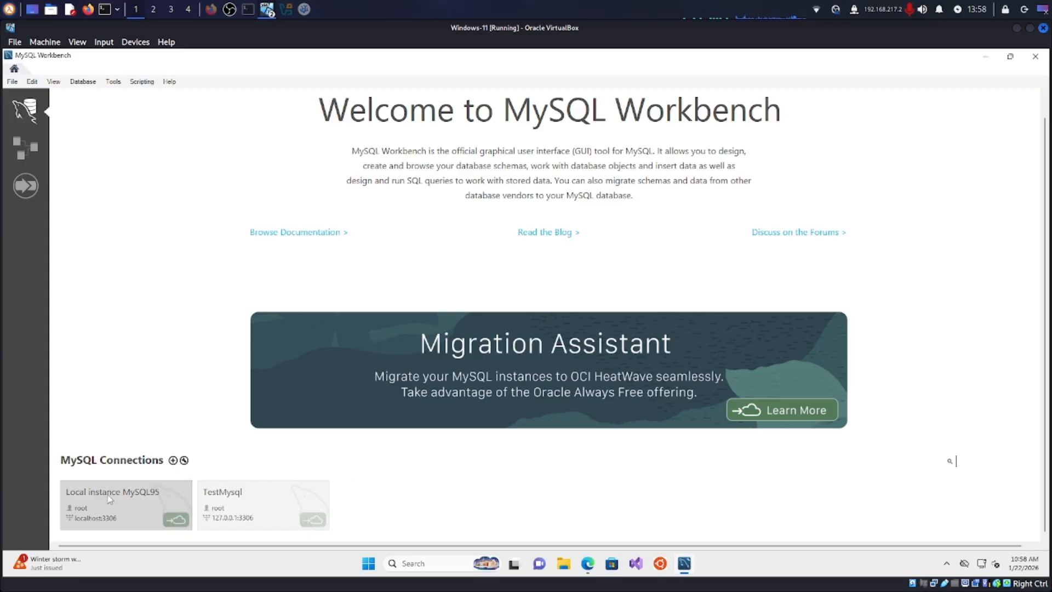
left_click(173, 460)
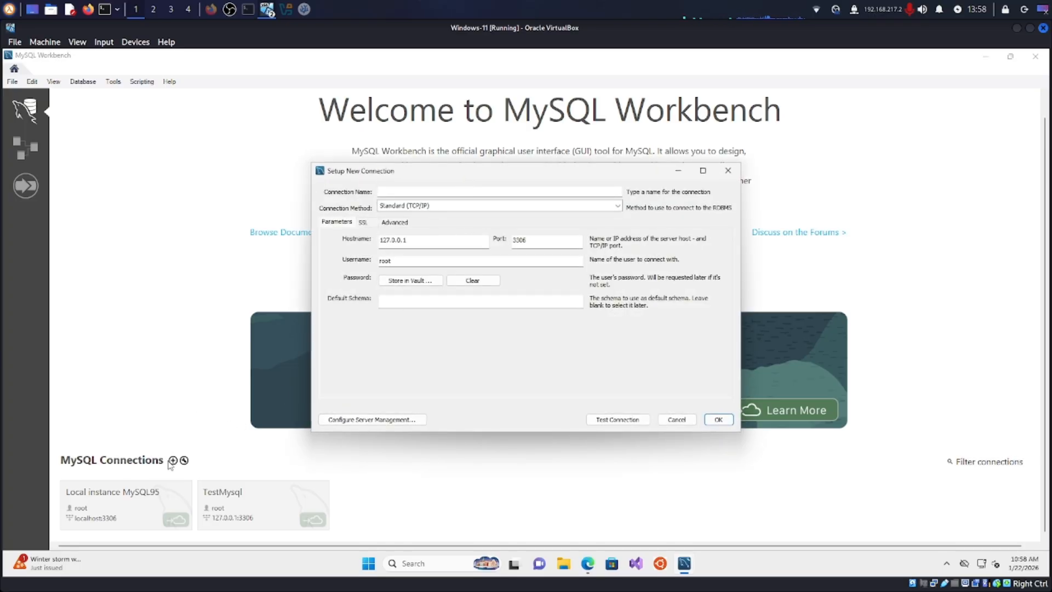
- Name the connection TestDB and confirm hostname 127.0.0.1, port 3306 and username root
left_click(446, 192)
left_click(403, 240)
left_click_drag(414, 242, 363, 239)
left_click(406, 240)
left_click_drag(416, 241, 341, 244)
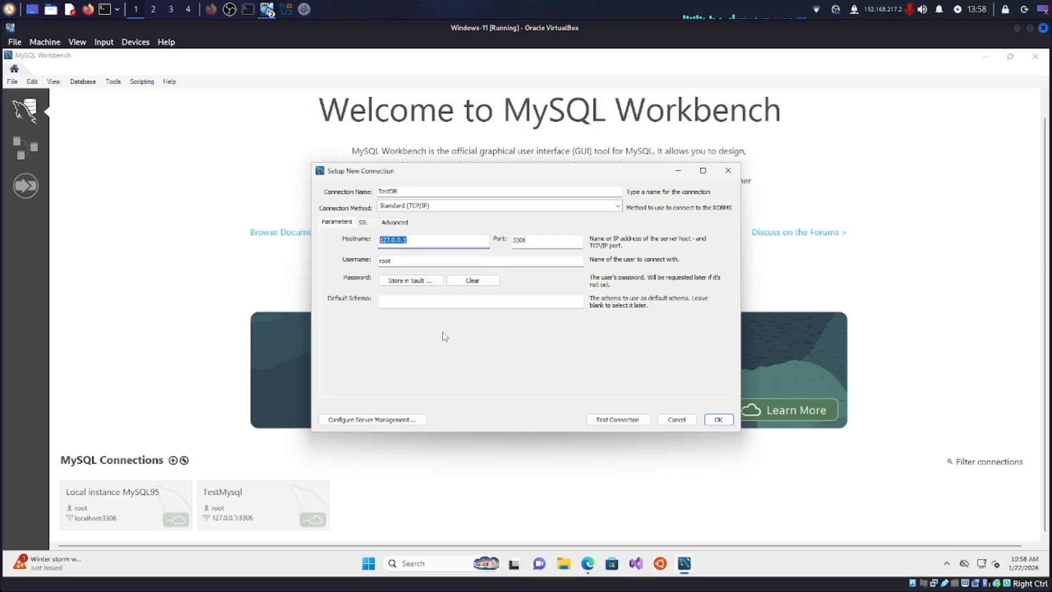
left_click_drag(428, 240, 378, 240)
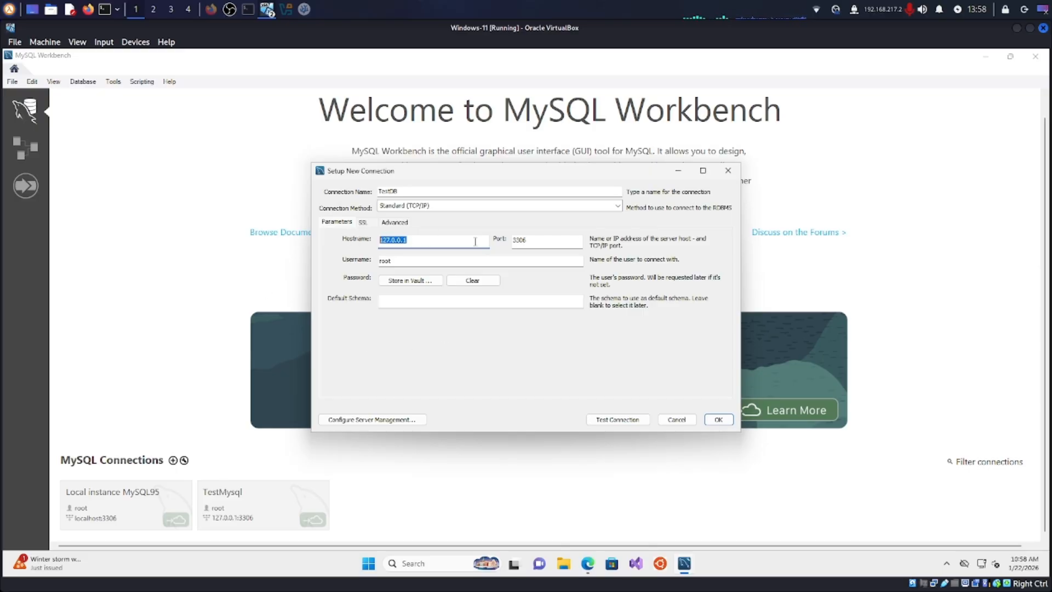
left_click(549, 241)
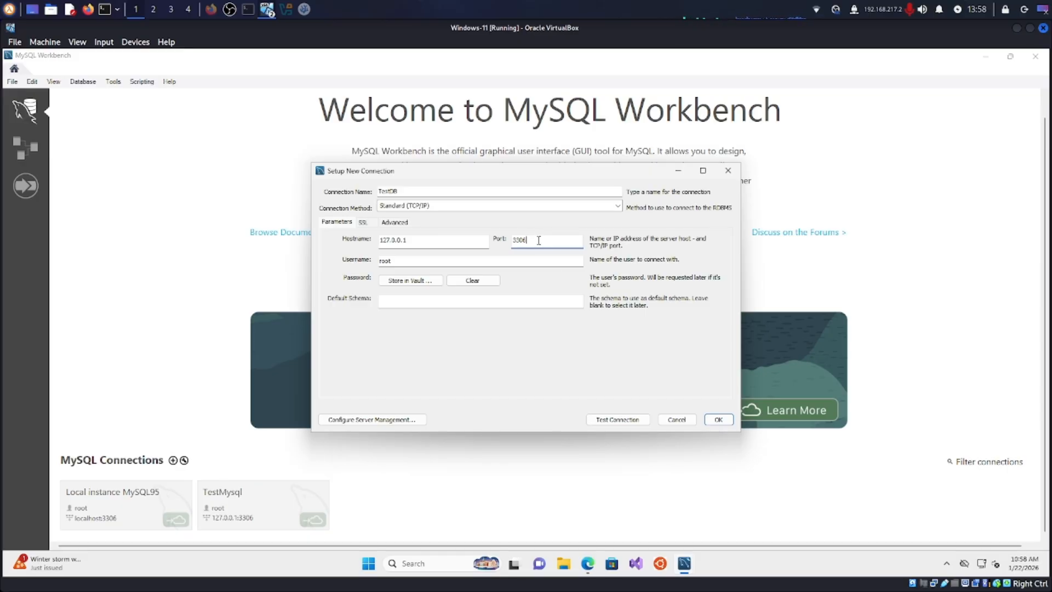
double_click(532, 240)
left_click(532, 240)
left_click(408, 261)
- Store the root password, test the connection successfully, save it and open the TestDB tile
left_click(411, 281)
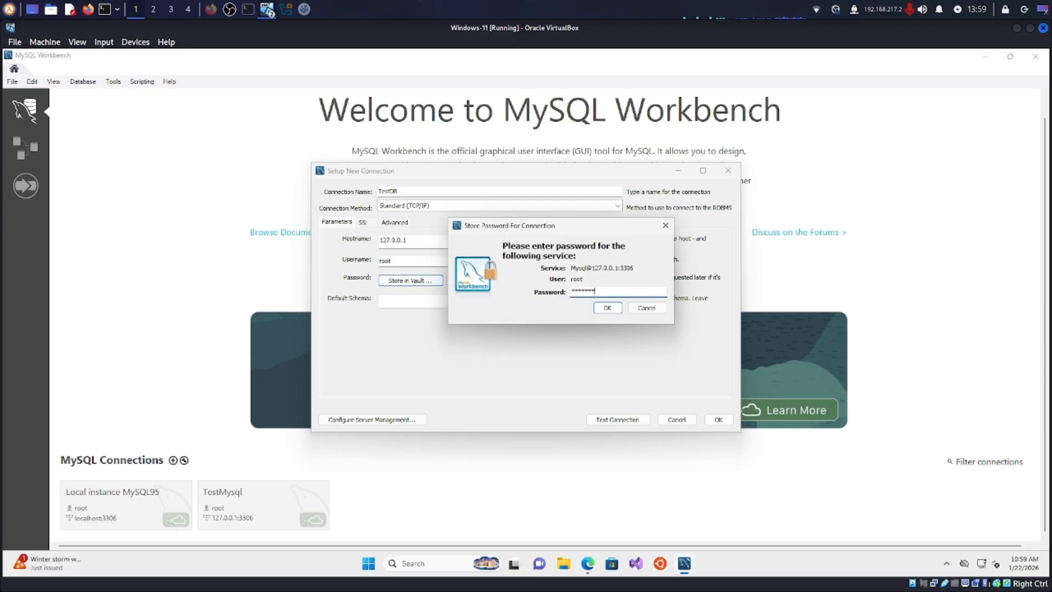
left_click(607, 308)
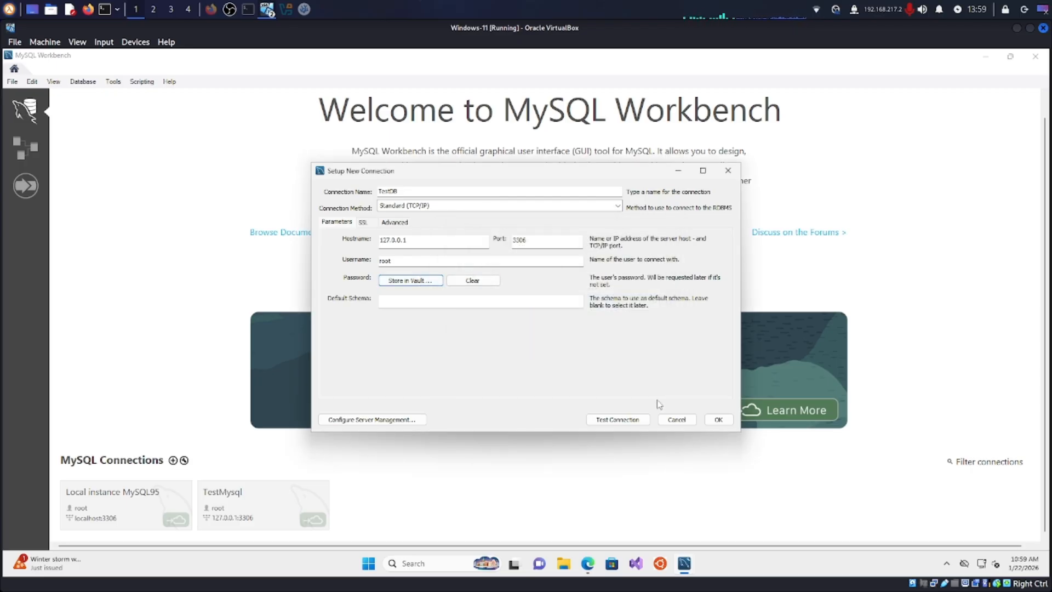
left_click(618, 419)
left_click(535, 353)
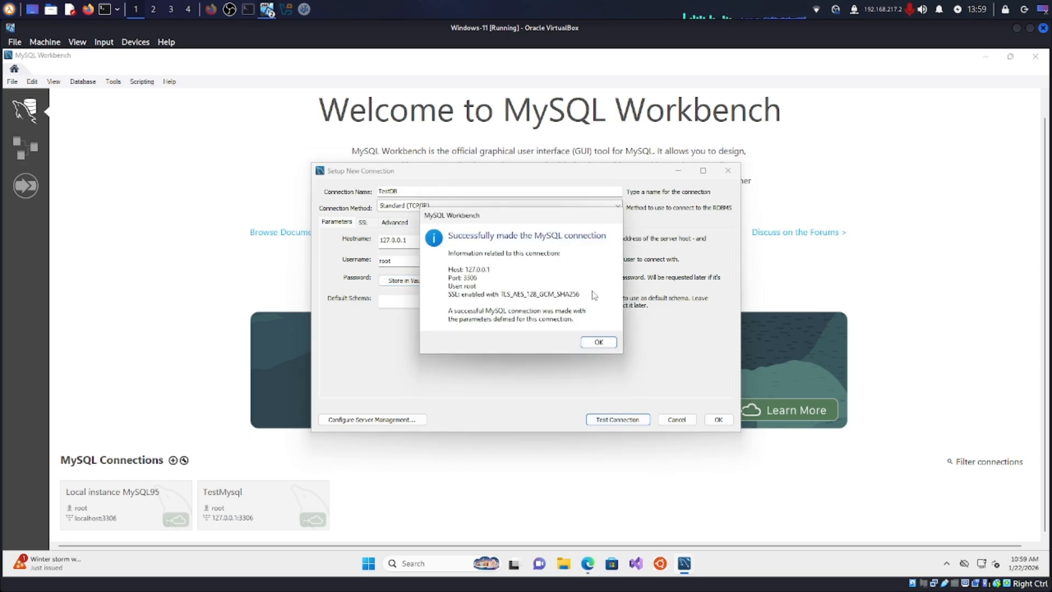
left_click(598, 342)
left_click(718, 419)
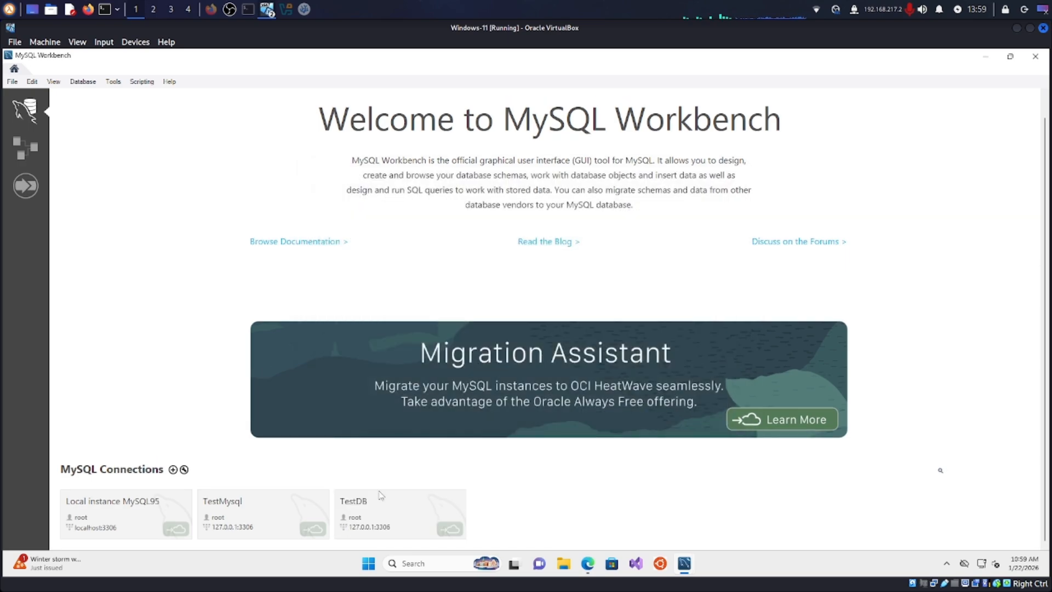
left_click(387, 500)
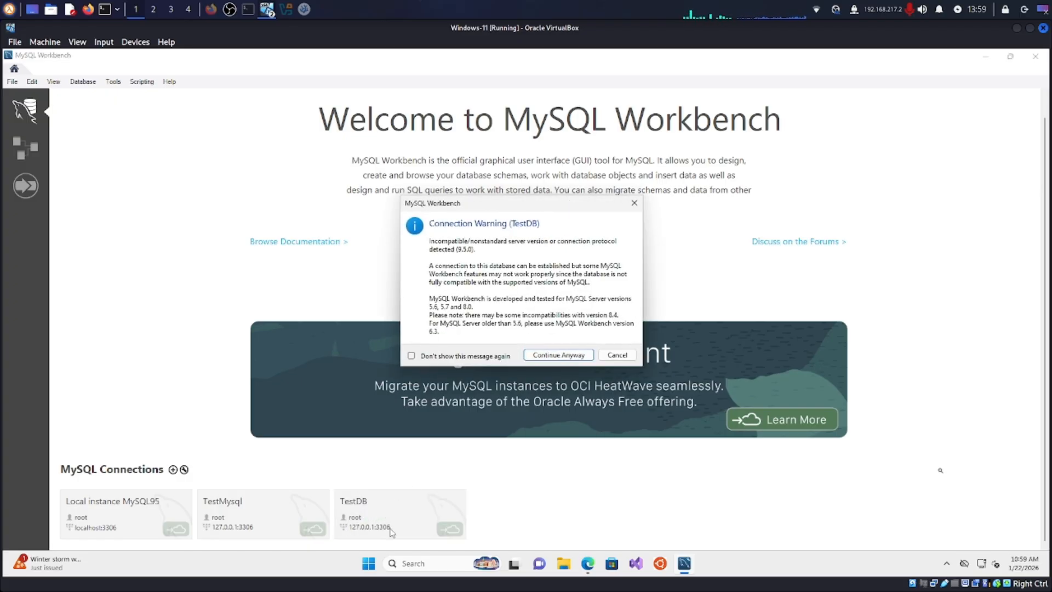
- Continue past the 9.5.0 compatibility warning and show the schema list with sakila, sys and world
left_click(570, 355)
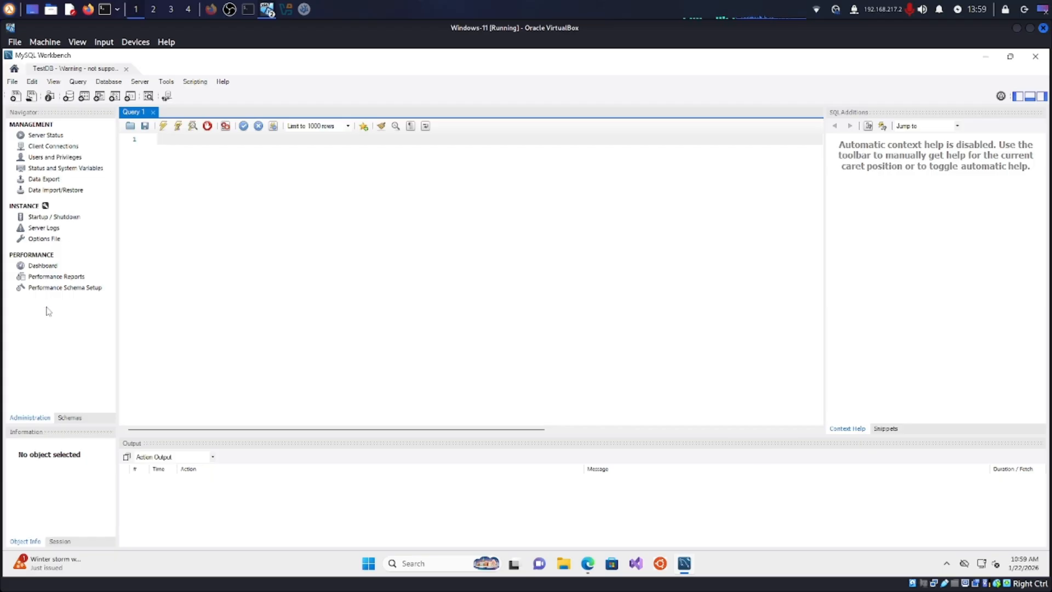
left_click(60, 417)
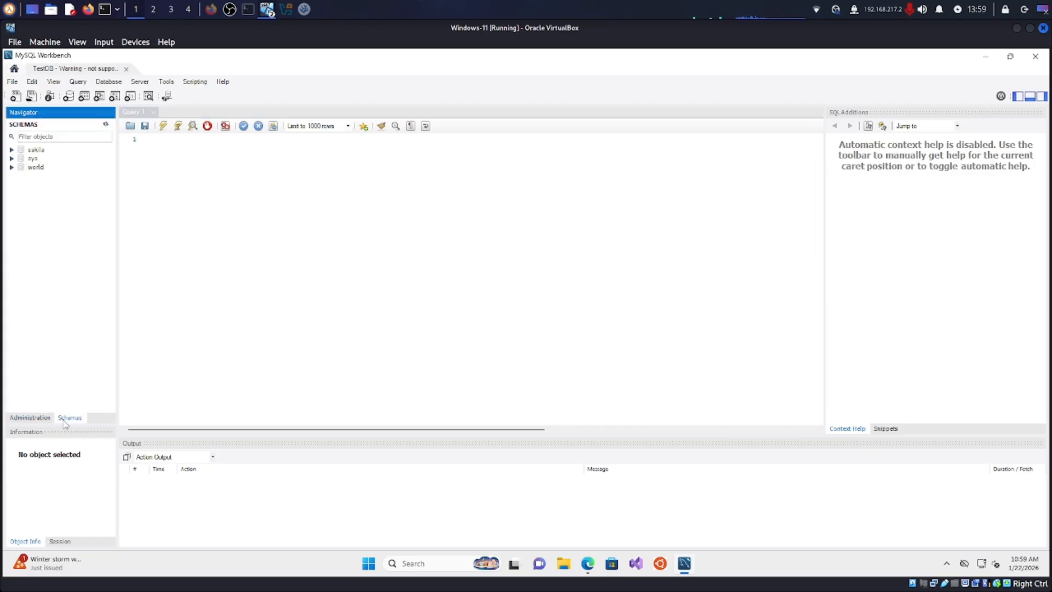
- Expand world > Tables and show the city table's first 1000 rows with Select Rows - Limit 1000
left_click(12, 167)
left_click(12, 159)
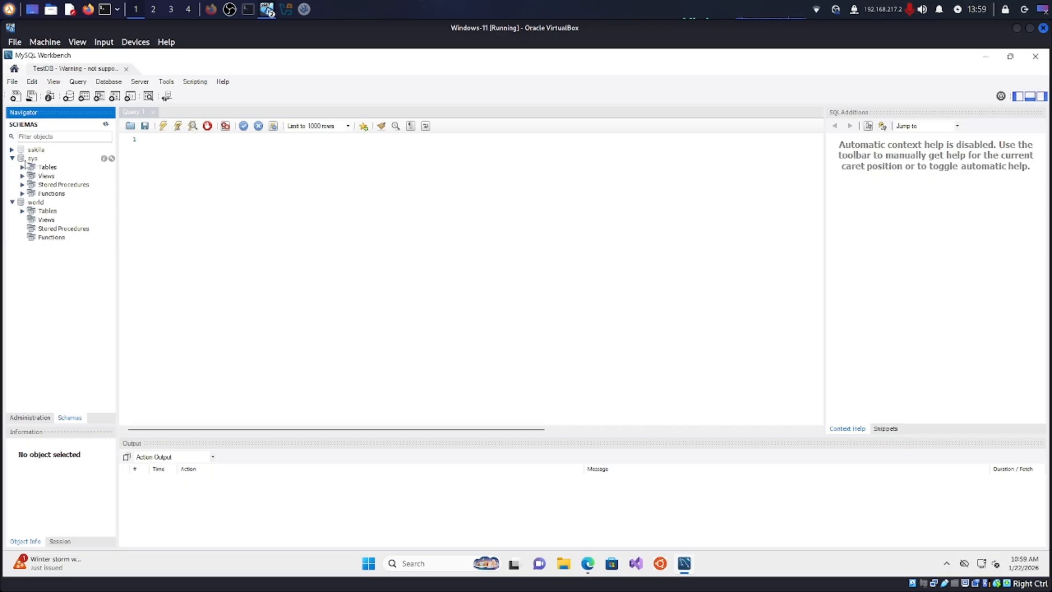
left_click(12, 157)
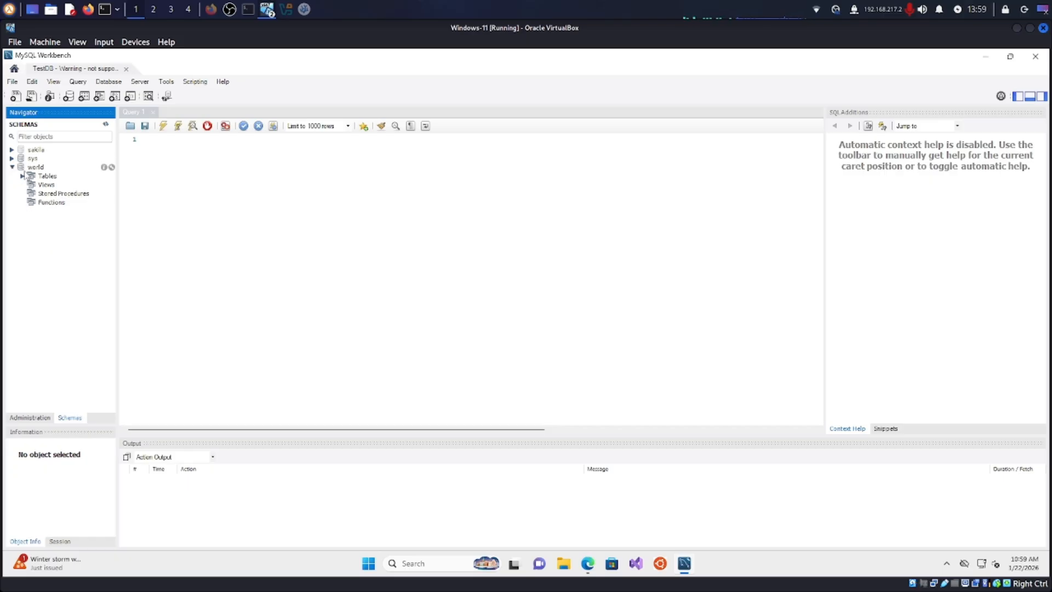
left_click(23, 176)
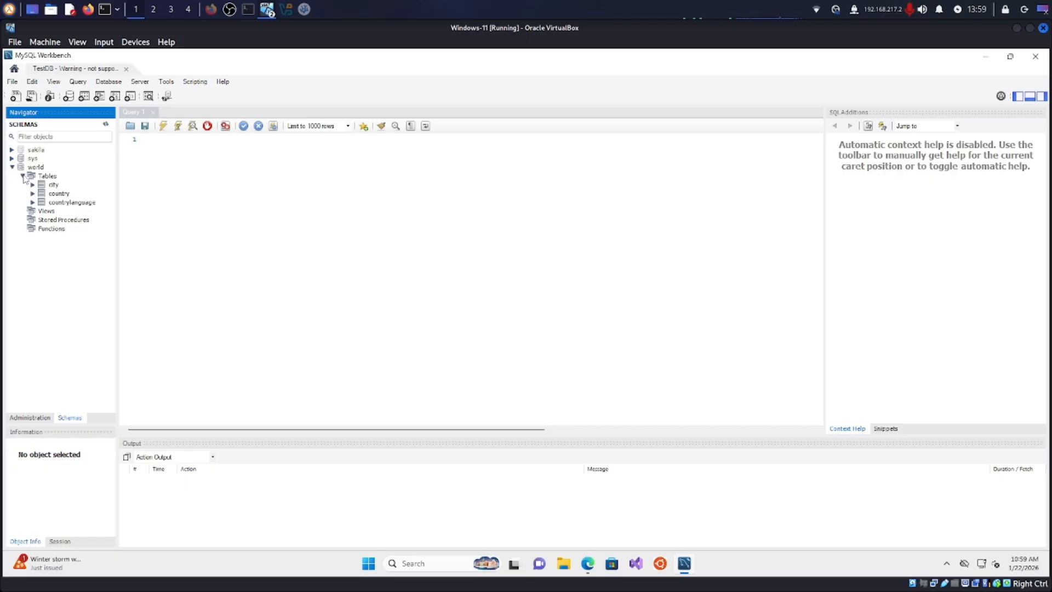
right_click(50, 185)
left_click(64, 191)
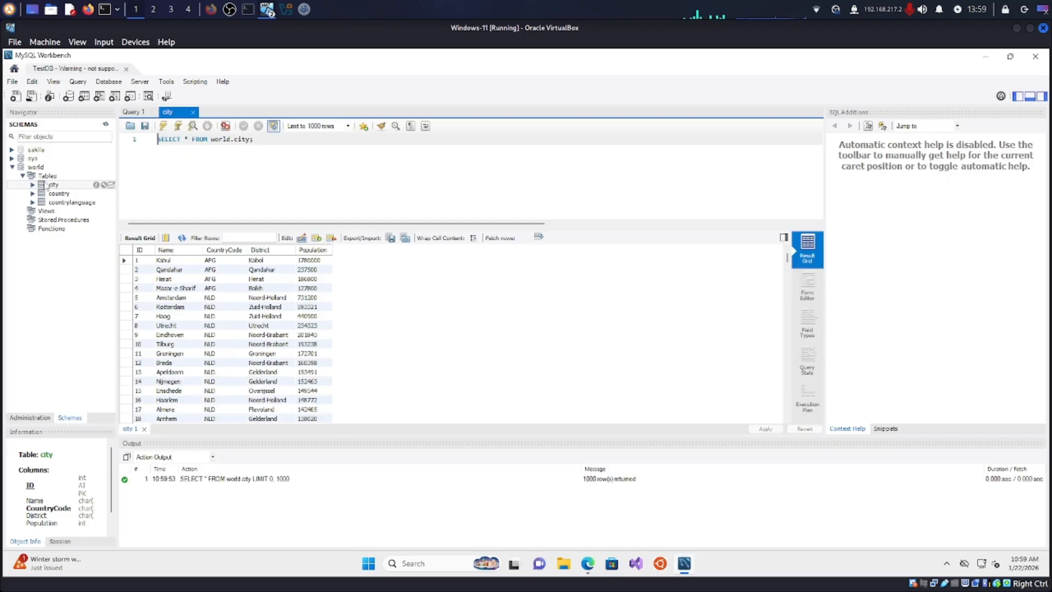
right_click(51, 186)
left_click(32, 176)
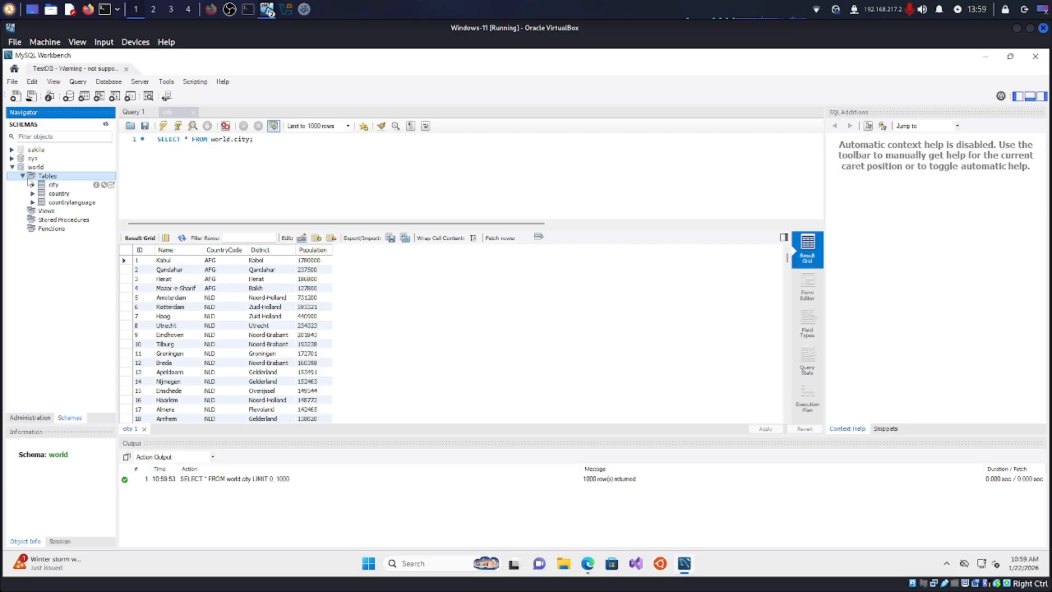
left_click(53, 187)
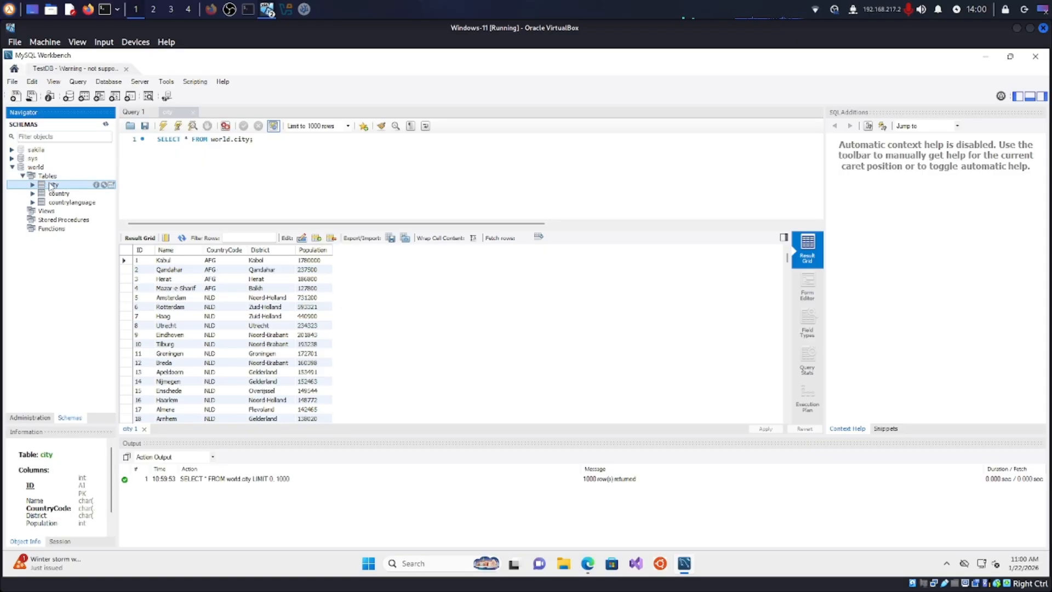
scroll(227, 290, "down", 3)
scroll(227, 290, "up", 3)
right_click(54, 185)
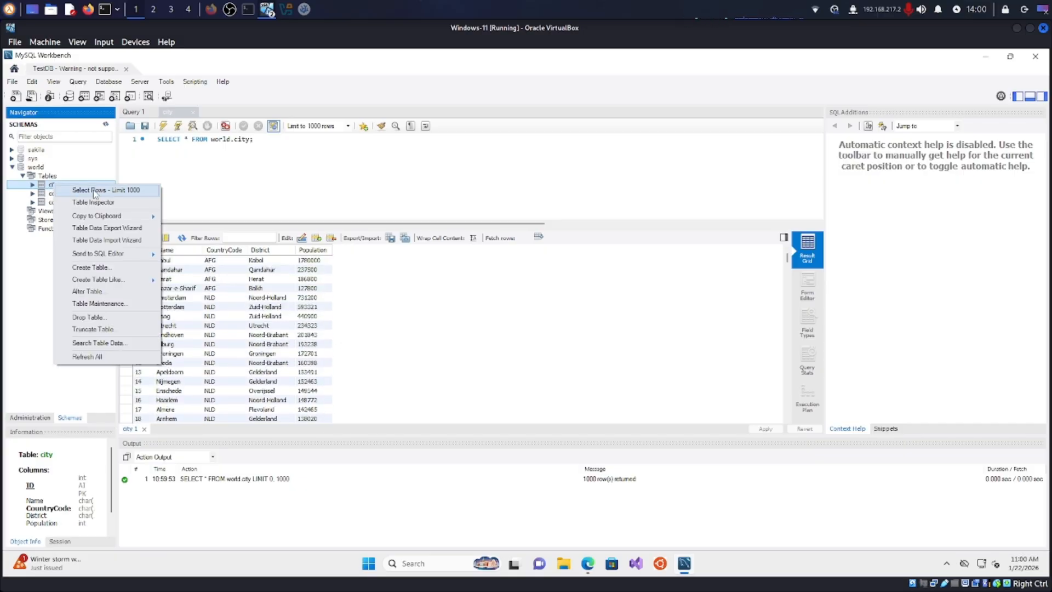
- Edit row 1 (Kabul) Population in the city grid to 1780001 and send the change to Apply
left_click(251, 281)
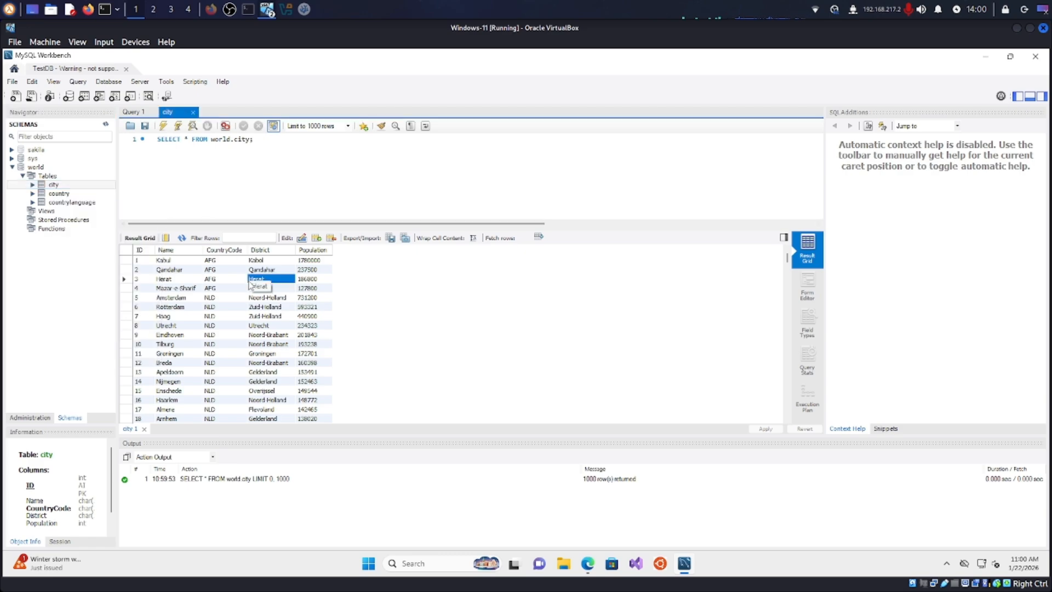
left_click(272, 304)
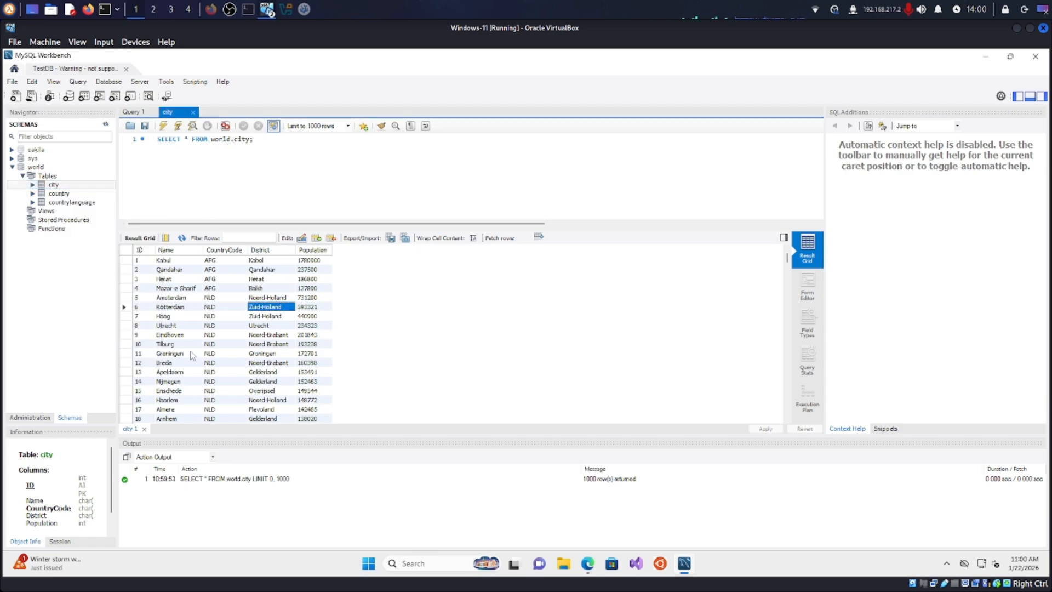
scroll(277, 338, "down", 3)
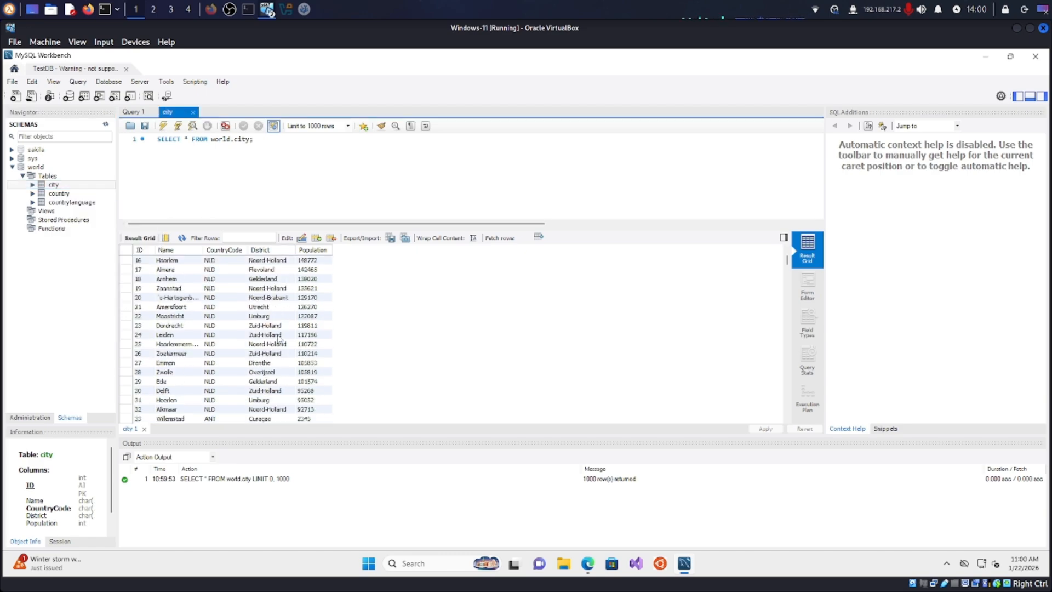
scroll(255, 348, "down", 20)
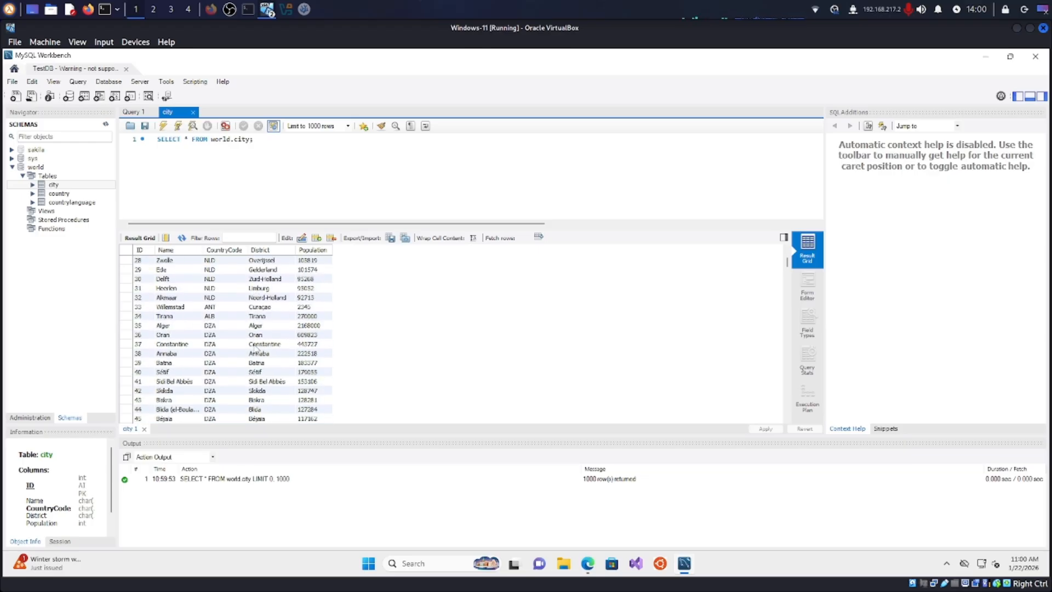
scroll(256, 339, "up", 20)
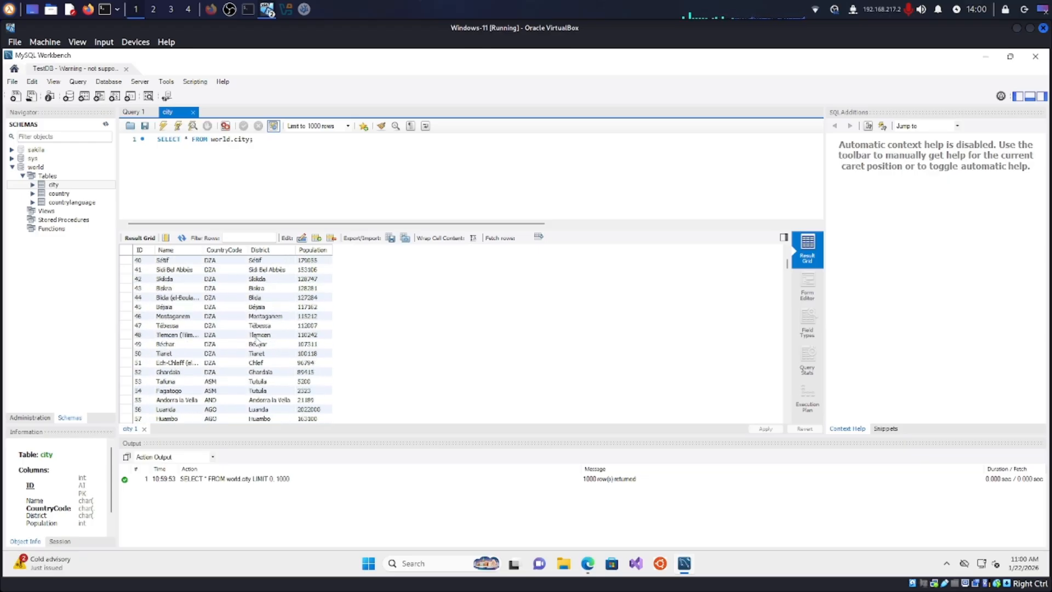
left_click(231, 261)
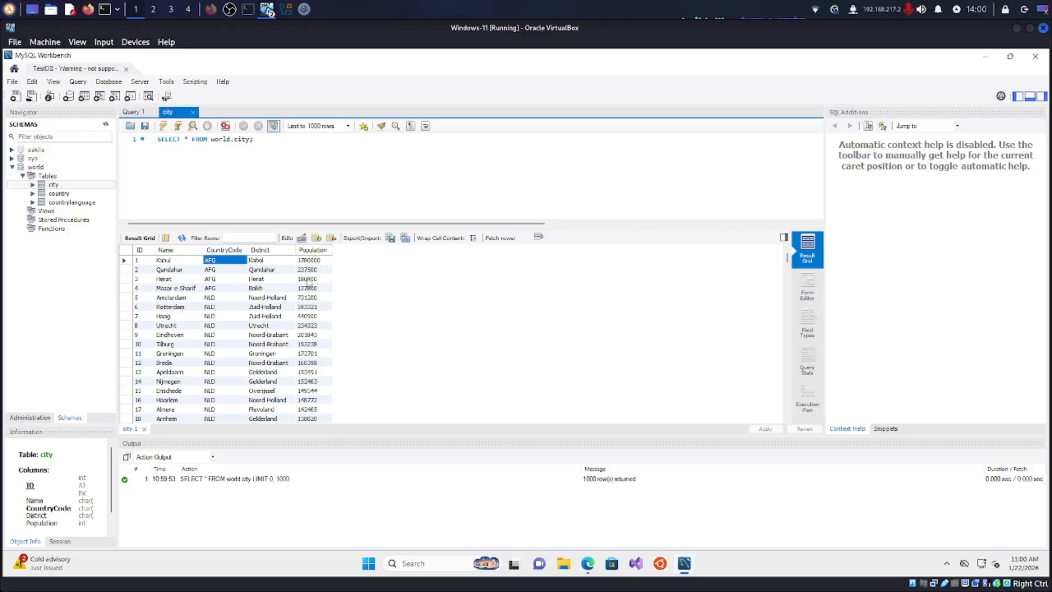
left_click(319, 265)
double_click(323, 261)
key("Return")
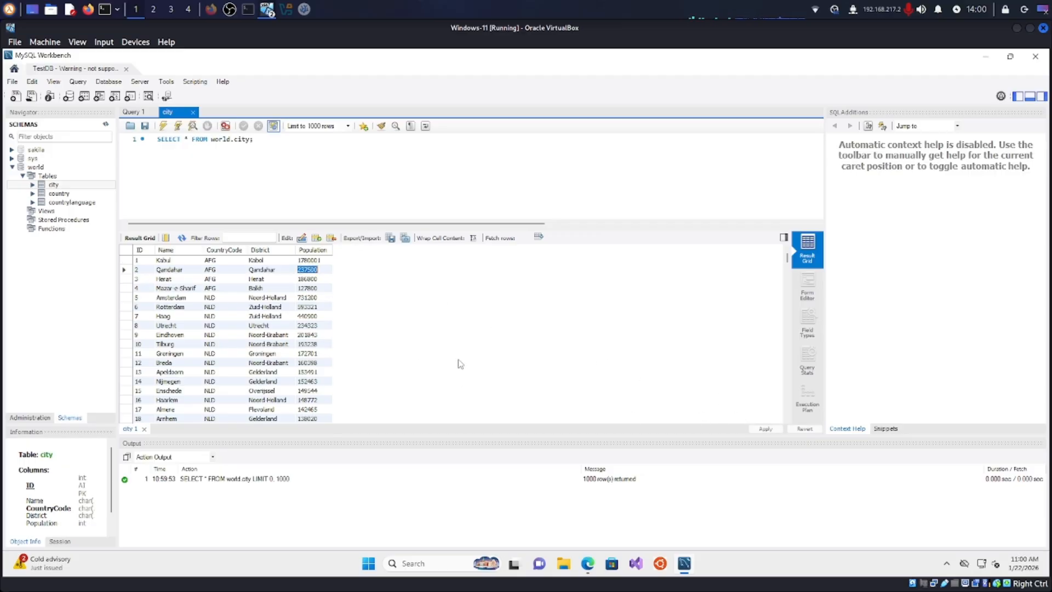
left_click(766, 429)
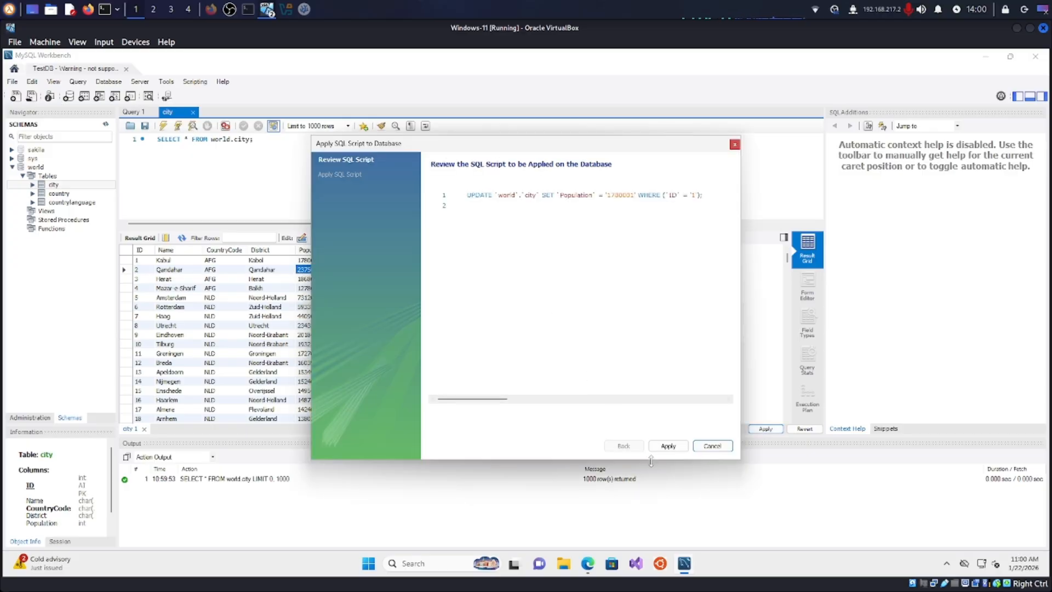
- Review the UPDATE statement for world.city and apply it, saving Kabul's Population as 1780001
left_click_drag(469, 196, 638, 195)
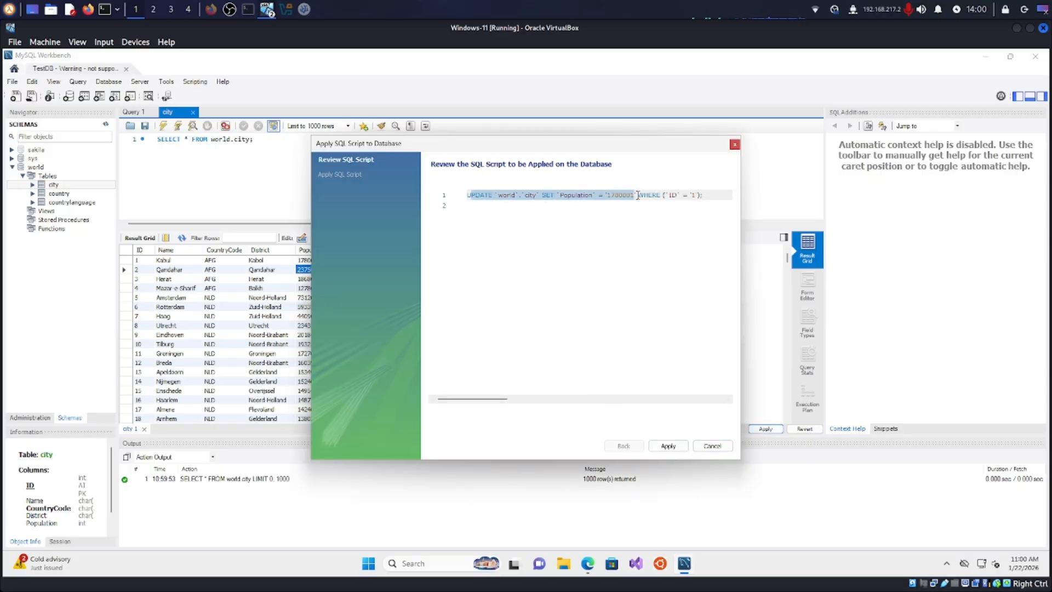
left_click_drag(525, 195, 626, 205)
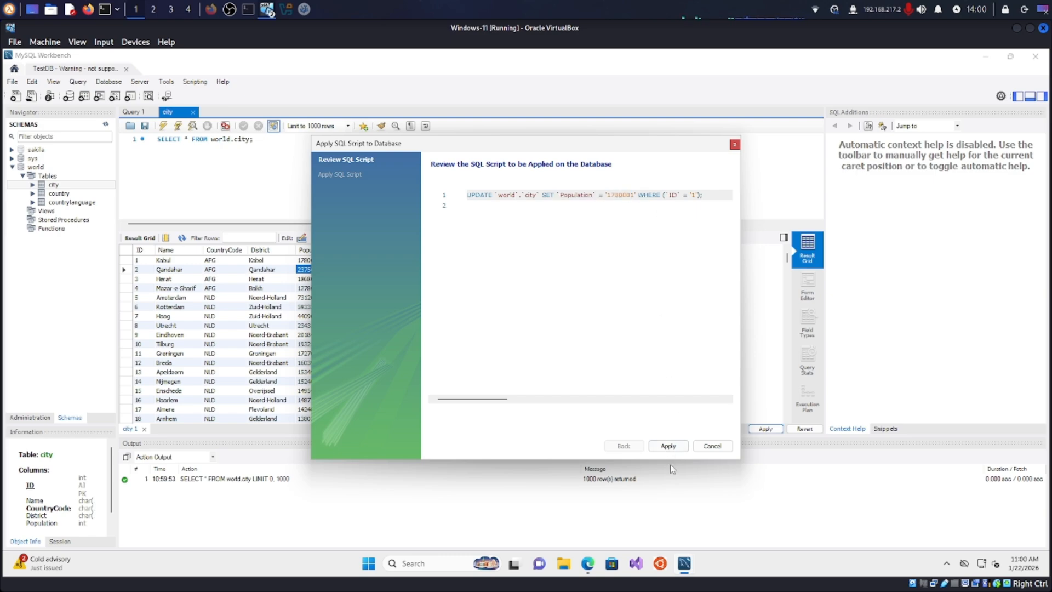
left_click(668, 446)
left_click(668, 446)
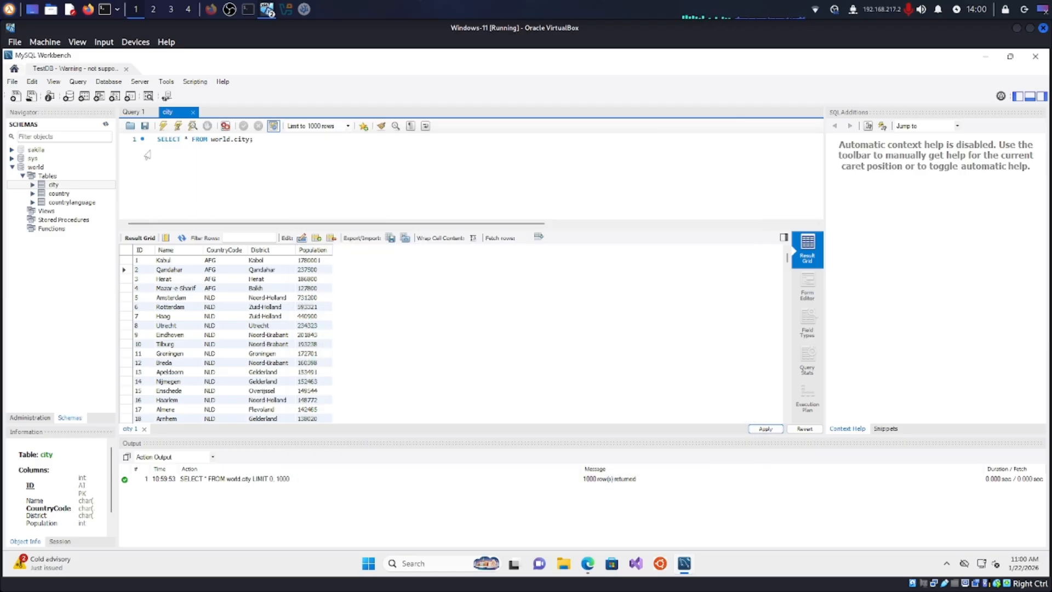
left_click(210, 160)
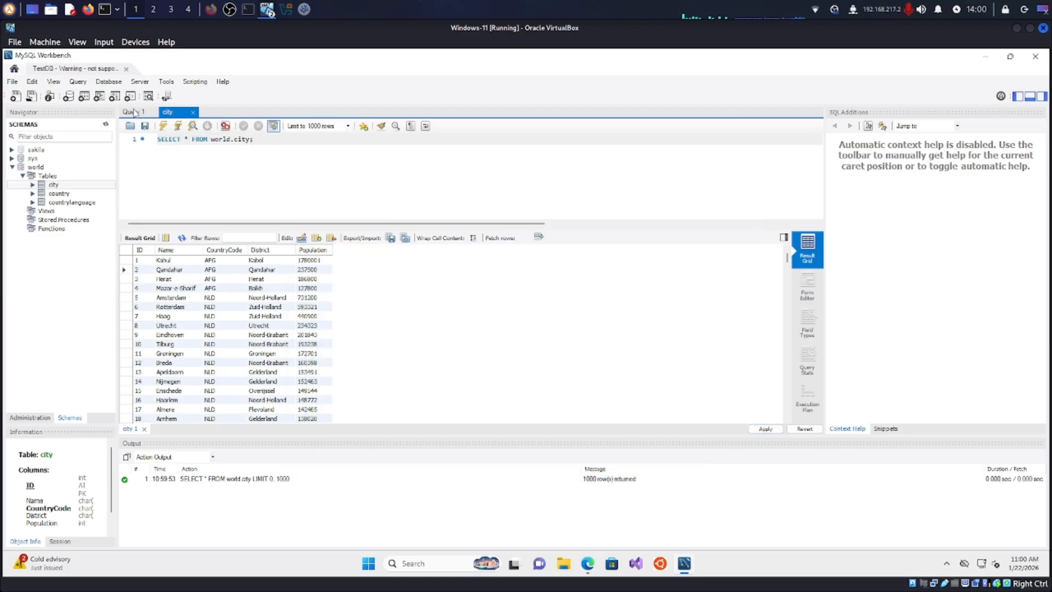
- Run CREATE DATABASE testdb in the Query 1 editor and check its output entry
left_click(135, 113)
left_click(167, 112)
left_click(131, 112)
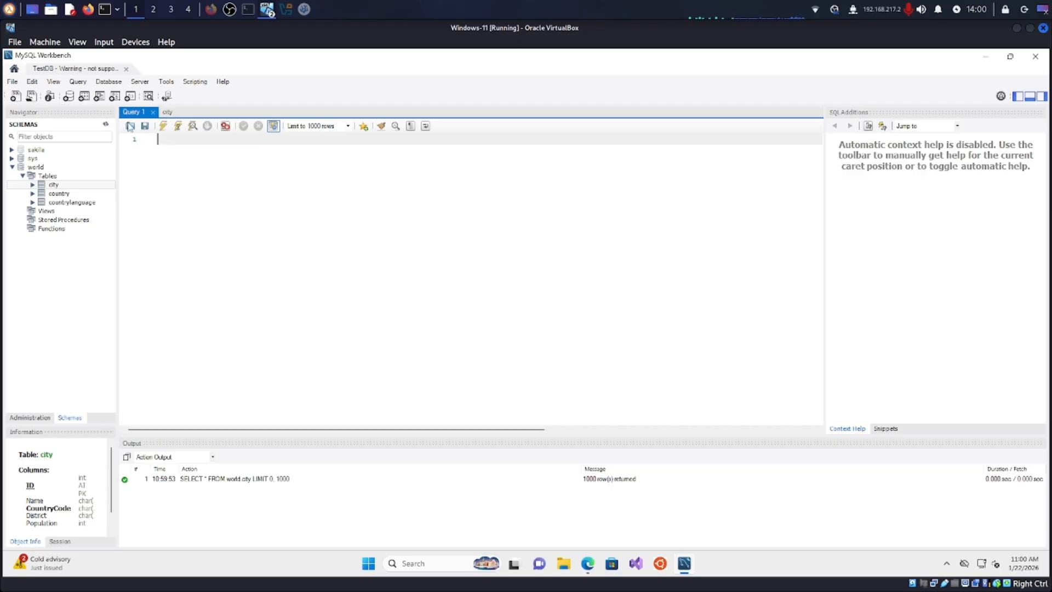
left_click(13, 167)
left_click(208, 160)
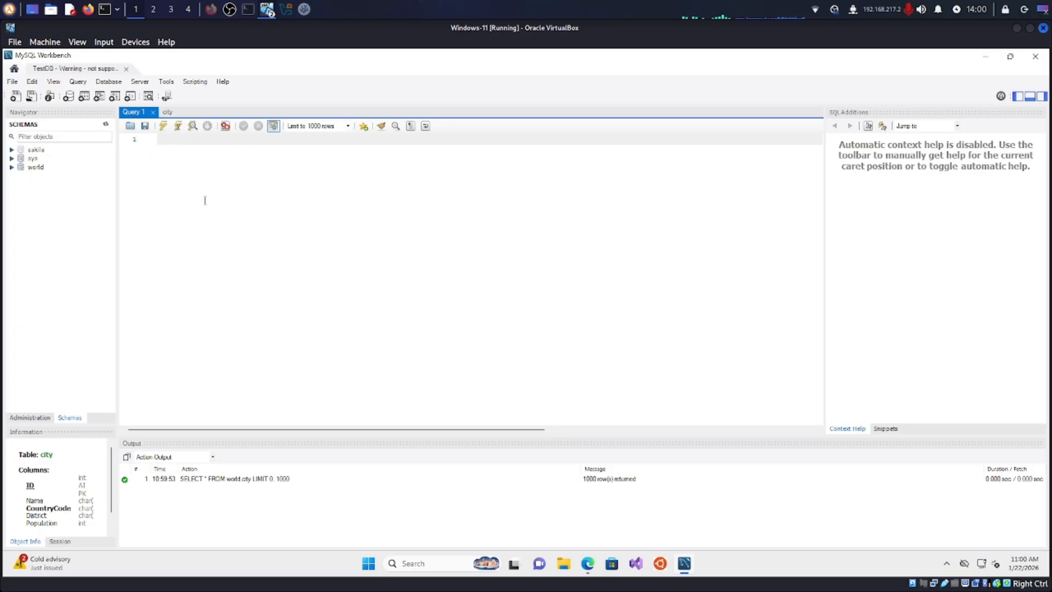
type("CREATE DATABASE")
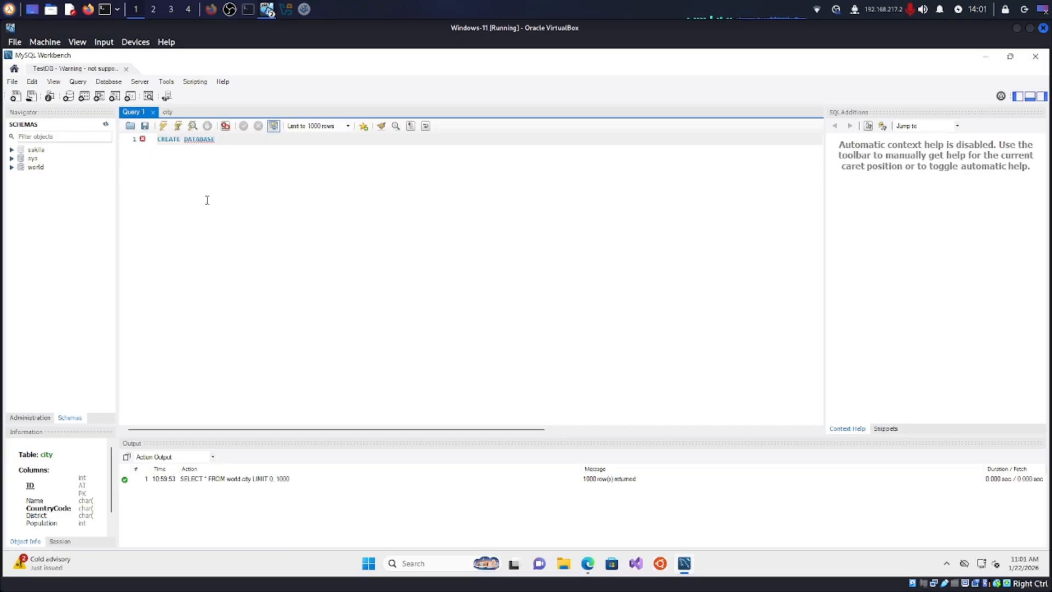
type(" testdb;")
left_click(160, 130)
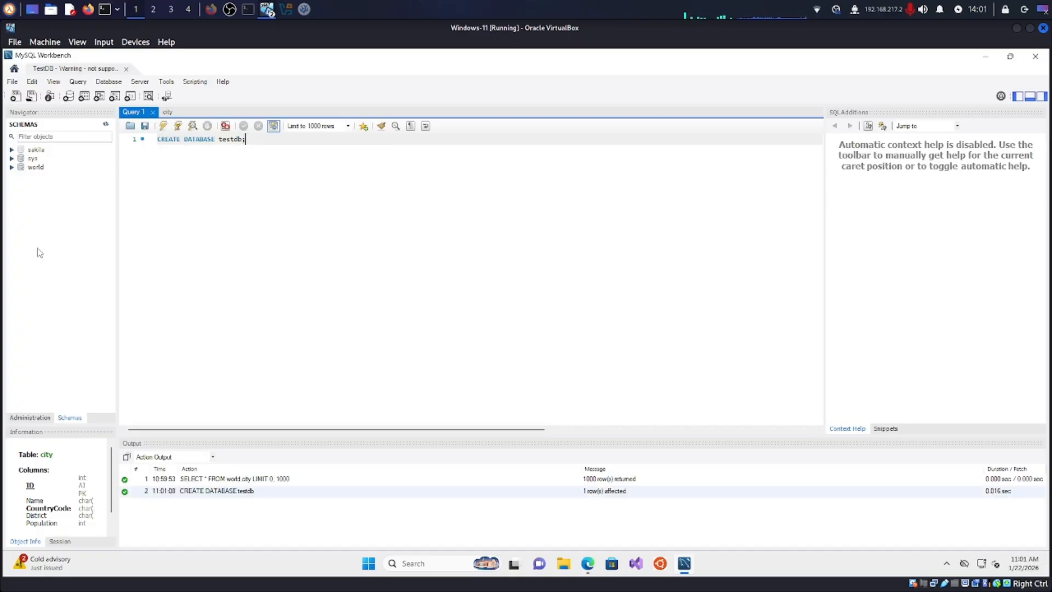
left_click(179, 493)
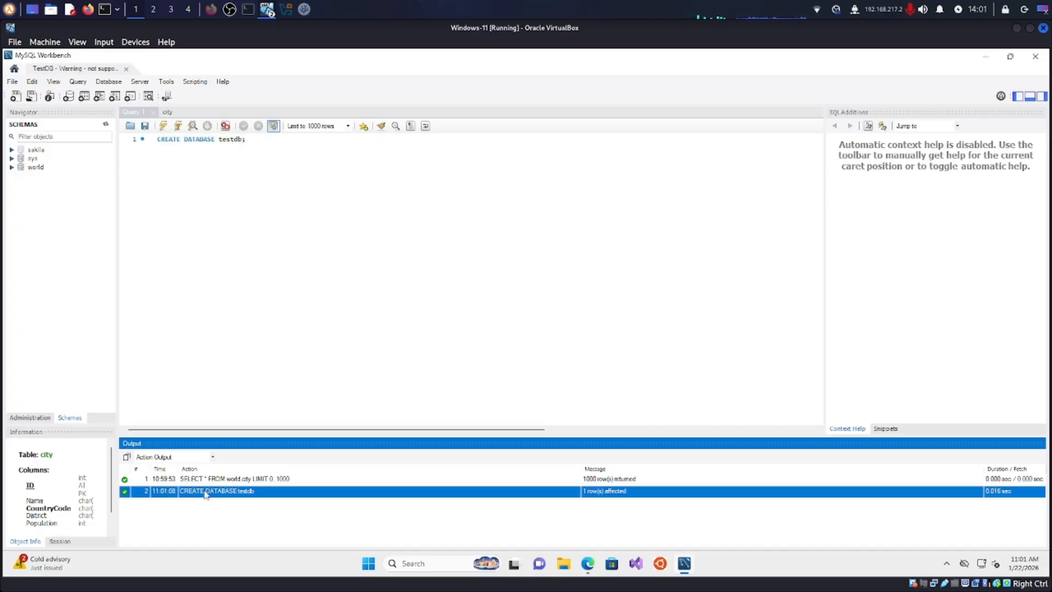
left_click(205, 480)
left_click(219, 492)
left_click(222, 481)
left_click(223, 492)
- Refresh all schemas so testdb is listed, then delete the executed statement from the editor
right_click(18, 227)
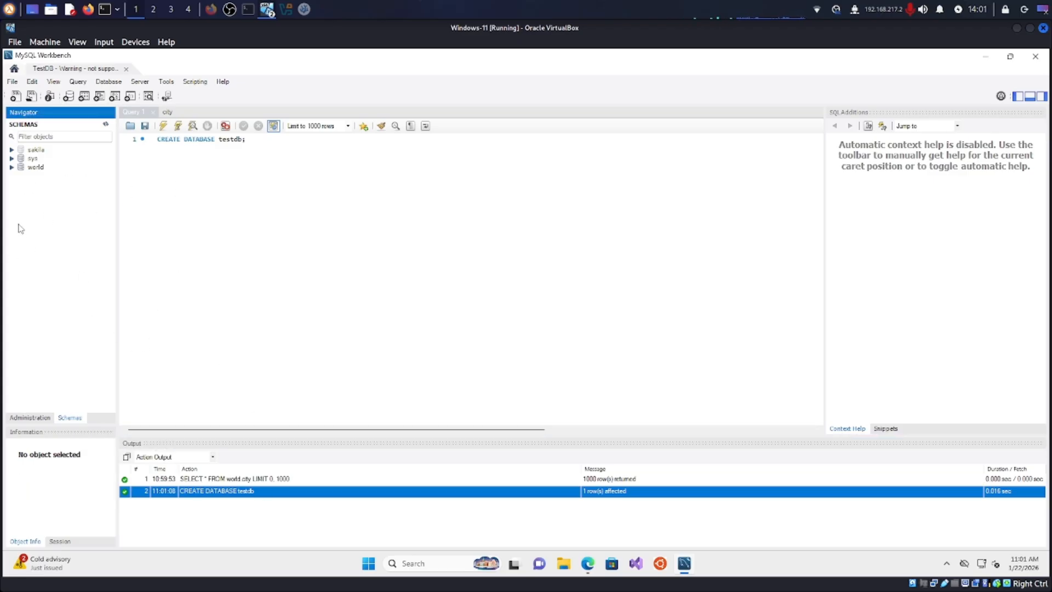
left_click(44, 258)
left_click(36, 167)
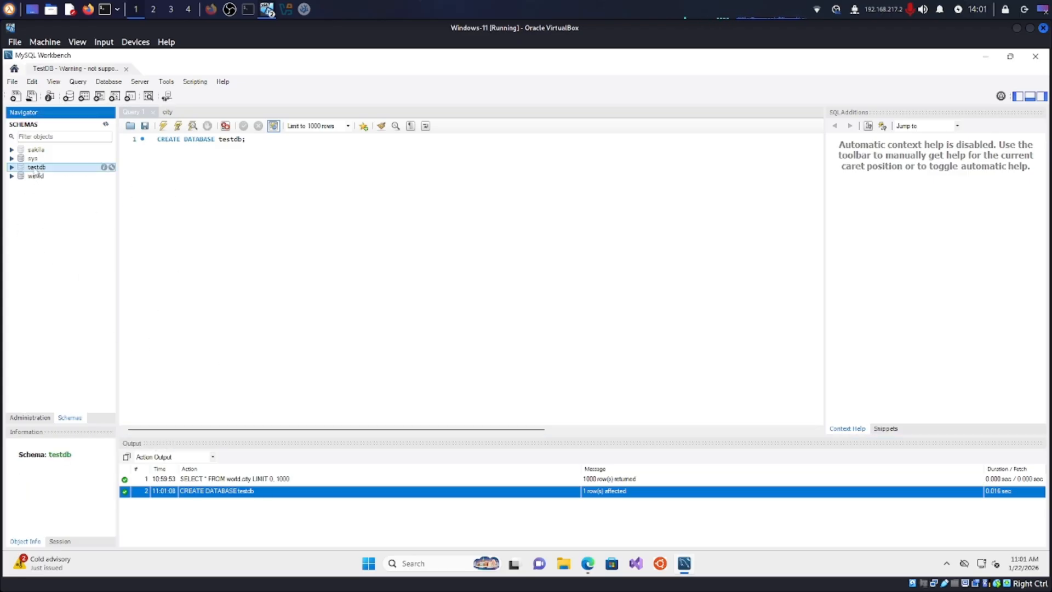
left_click(11, 167)
left_click(12, 168)
left_click(51, 222)
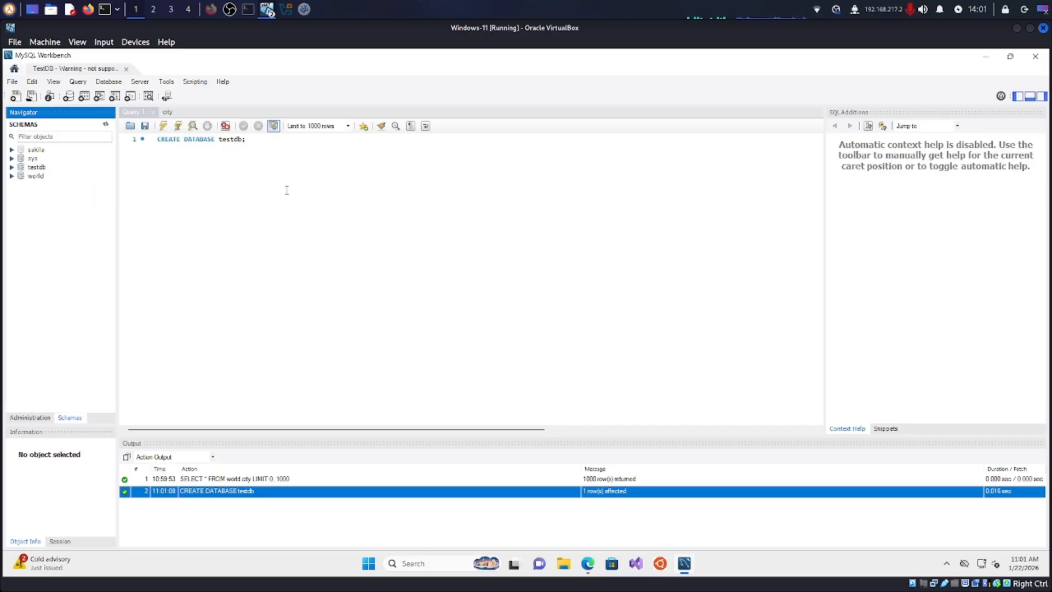
left_click_drag(277, 157, 158, 141)
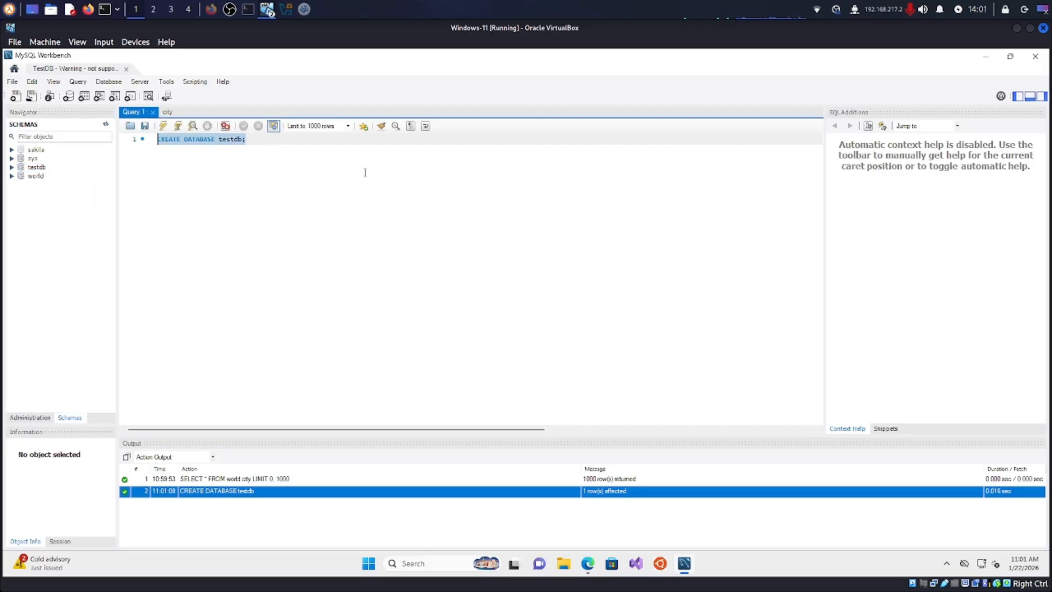
key("BackSpace")
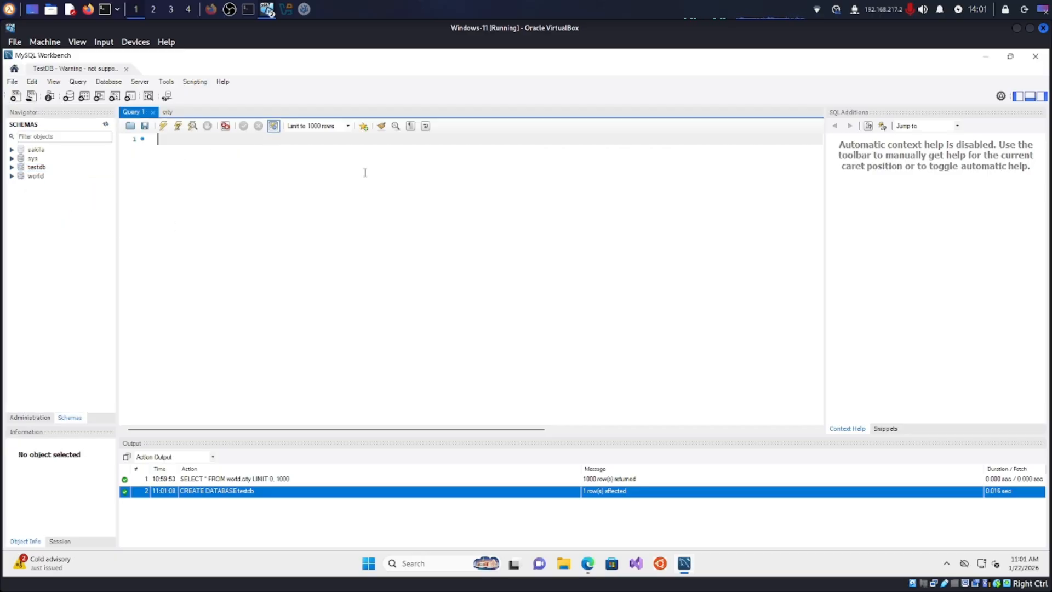
- Create a new table under testdb's Tables, name it table1 and add a comment
left_click(11, 168)
left_click(37, 176)
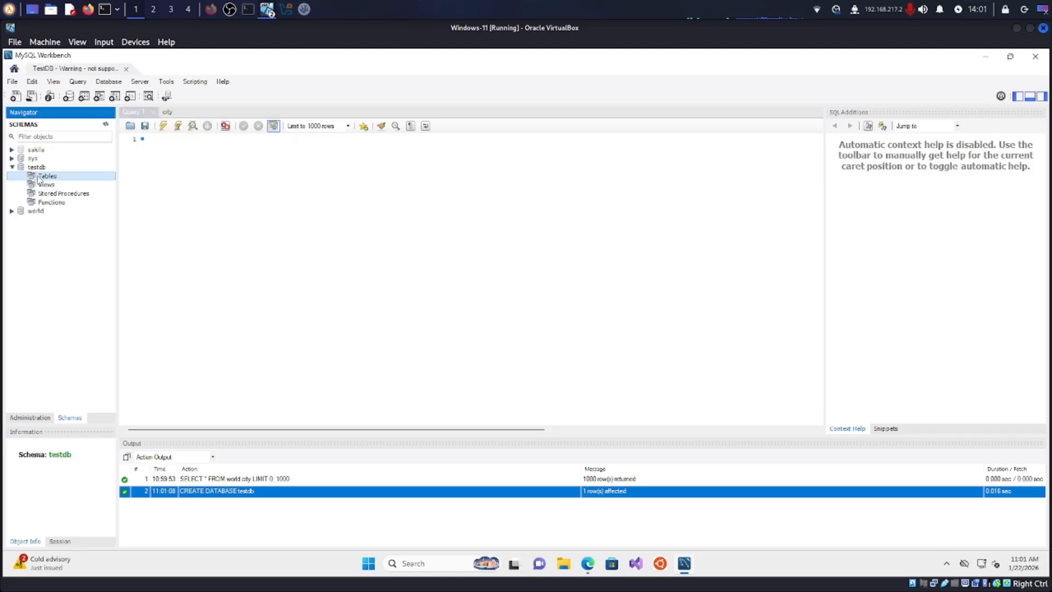
right_click(37, 177)
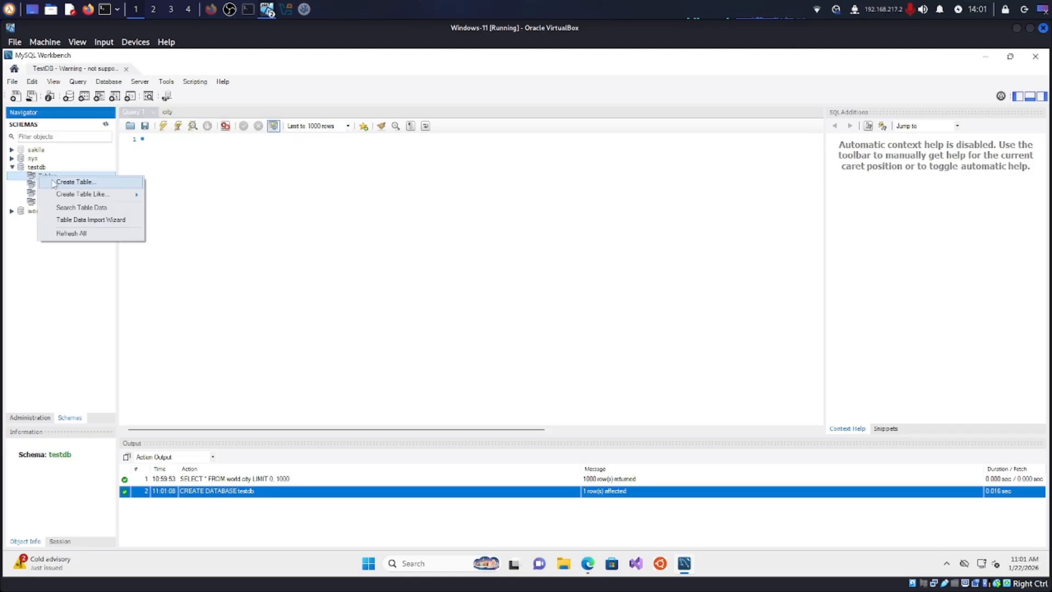
left_click(66, 184)
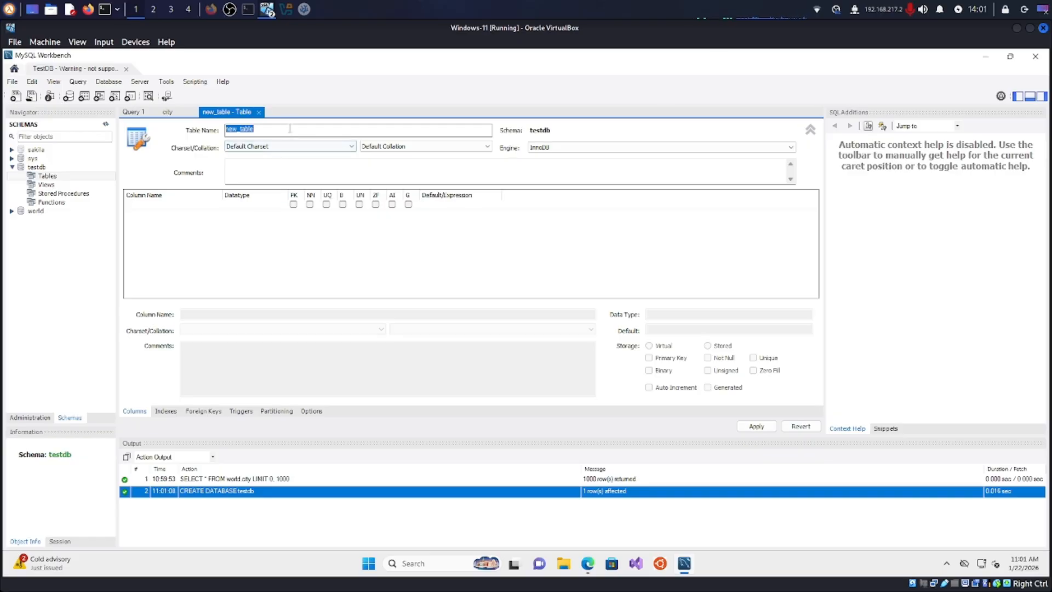
left_click(298, 131)
left_click_drag(254, 131, 218, 131)
type("ta")
left_click(246, 164)
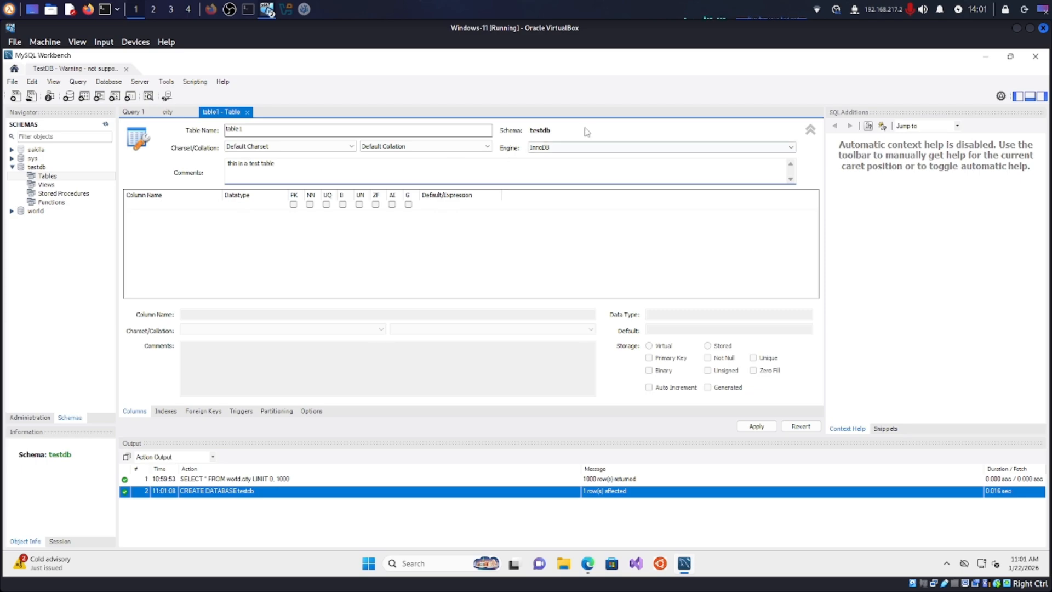
- Add an ID column as INT primary key, not null and auto-increment
left_click(293, 206)
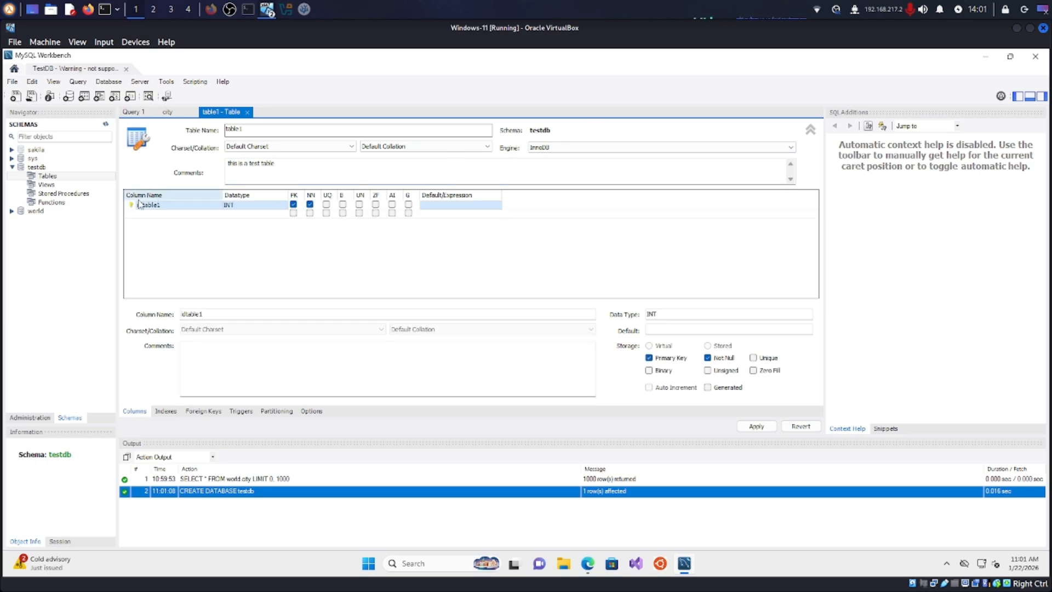
double_click(173, 205)
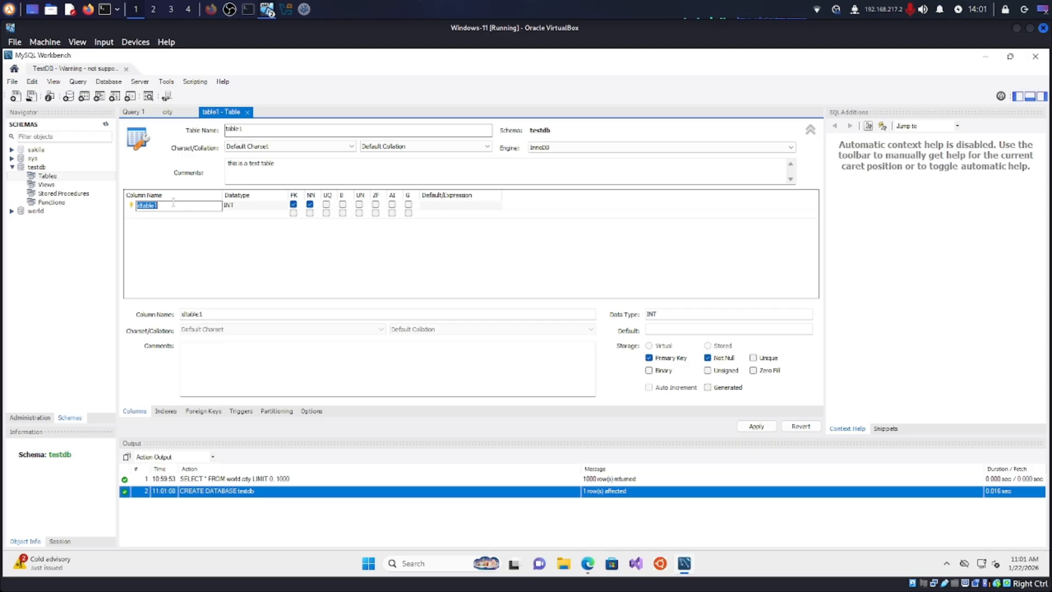
type("ID")
left_click(392, 204)
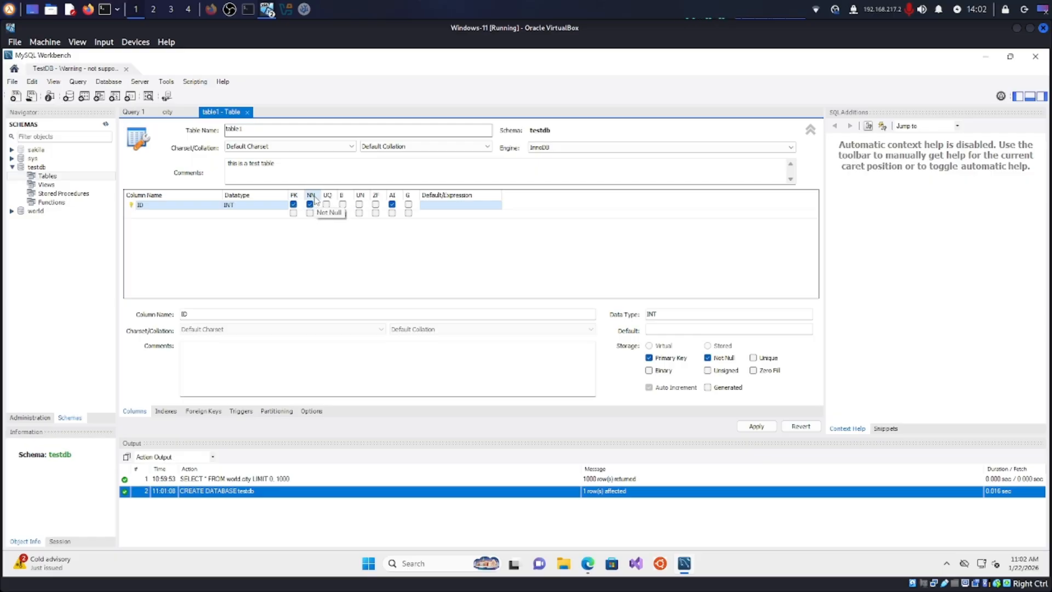
left_click(392, 203)
- Add First_Name, Last_Name and Phone_Number VARCHAR(45) columns to table1
left_click(152, 214)
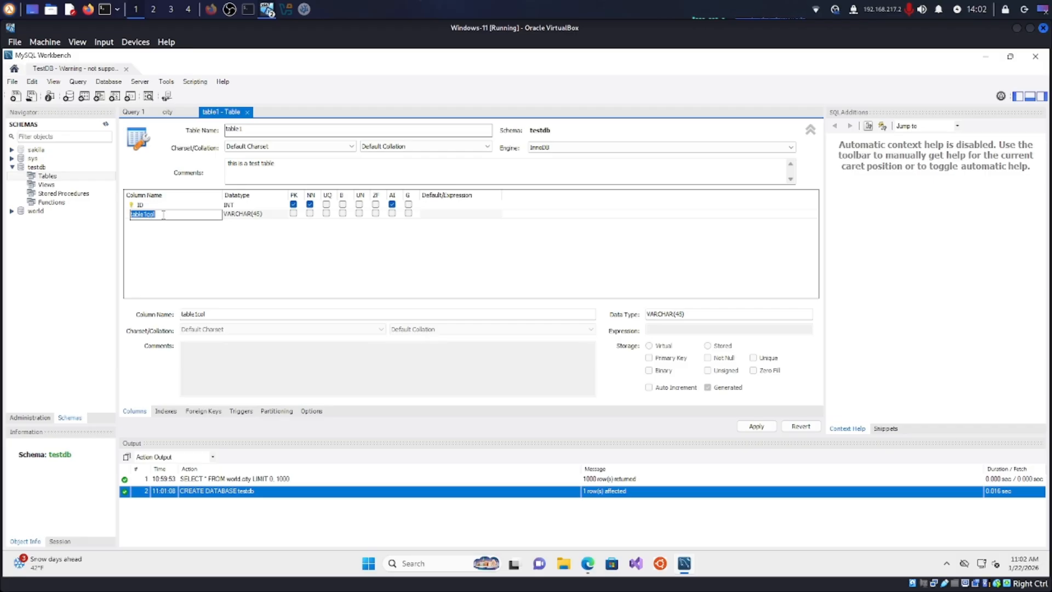
type("First_Name")
key("Return")
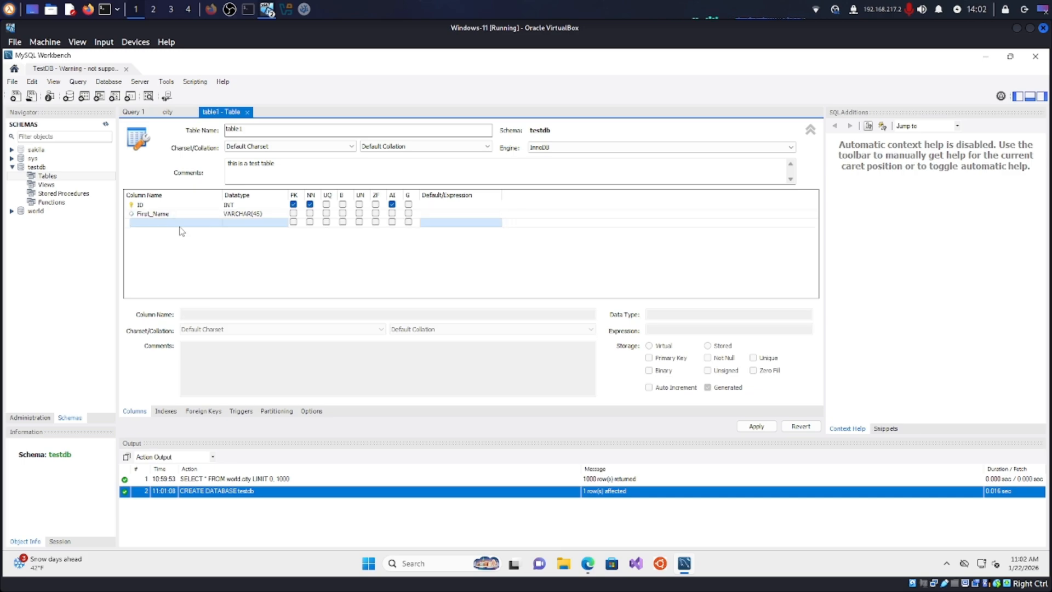
left_click(174, 221)
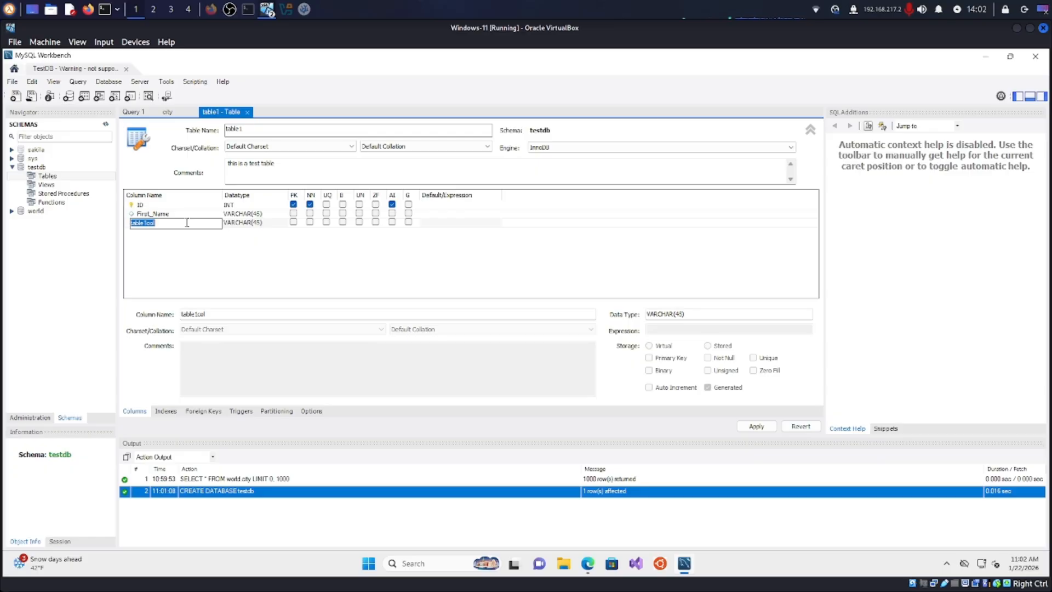
type("Last_Name")
key("Return")
left_click(165, 234)
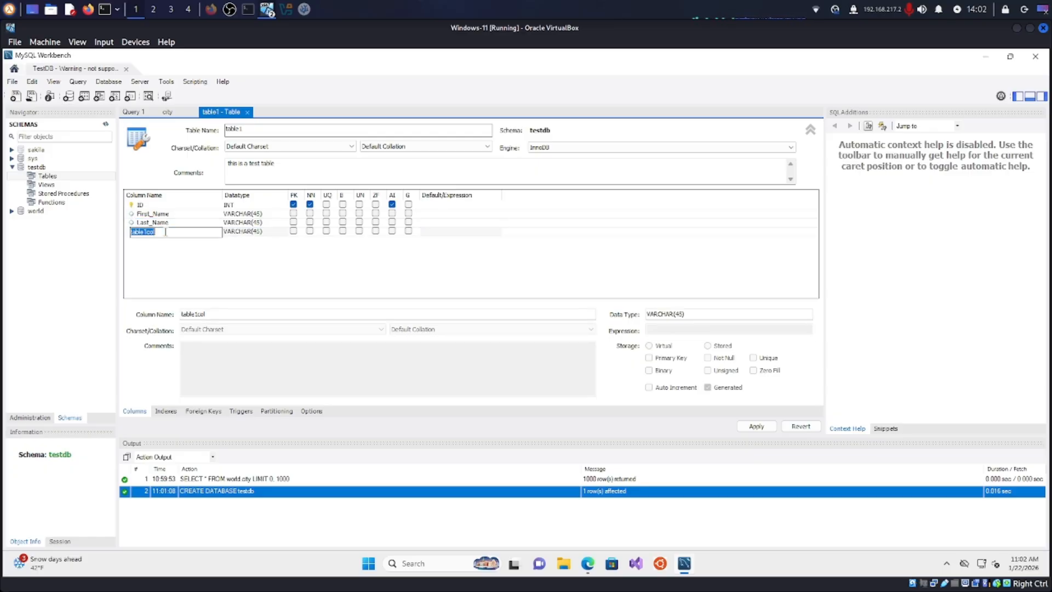
type("F")
key("BackSpace")
key("BackSpace")
key("BackSpace")
left_click(276, 267)
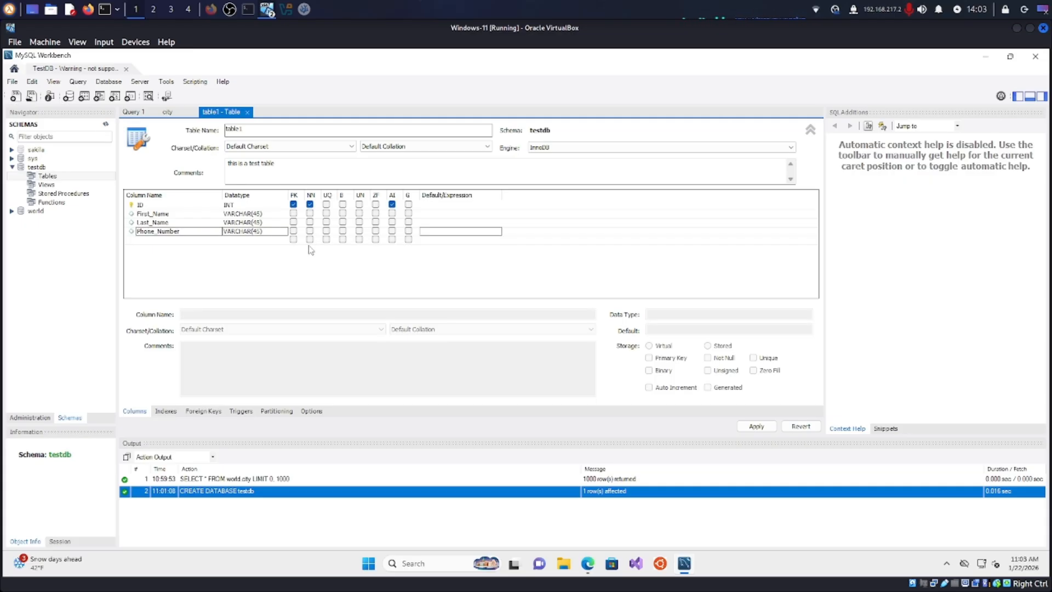
- Mark First_Name, Last_Name and Phone_Number as NOT NULL in table1
left_click(311, 213)
left_click(310, 222)
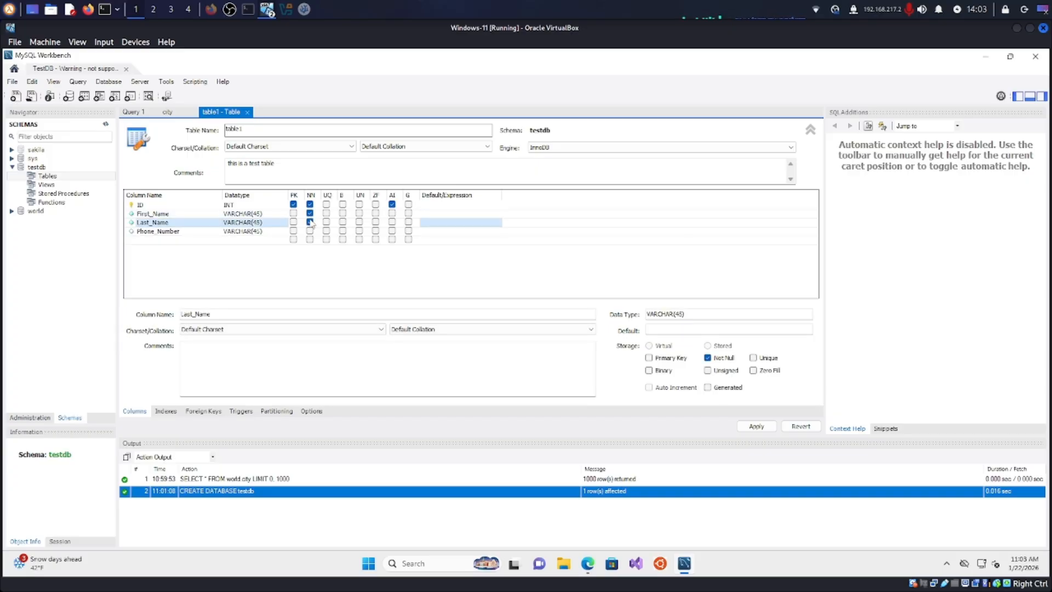
left_click(311, 231)
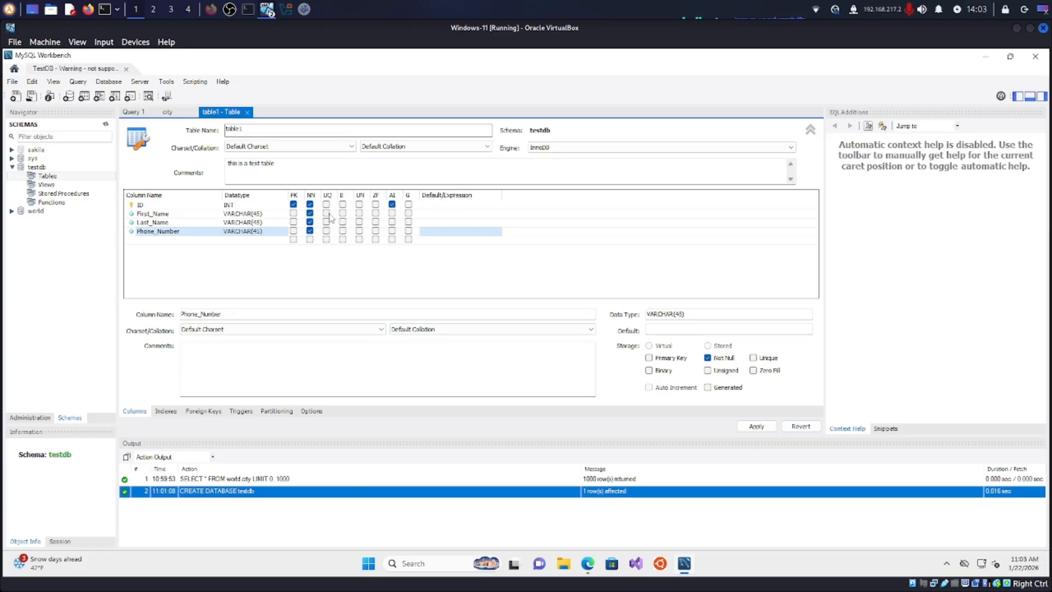
- Keep First_Name's data type as VARCHAR(45) and submit the table design for review
left_click(254, 215)
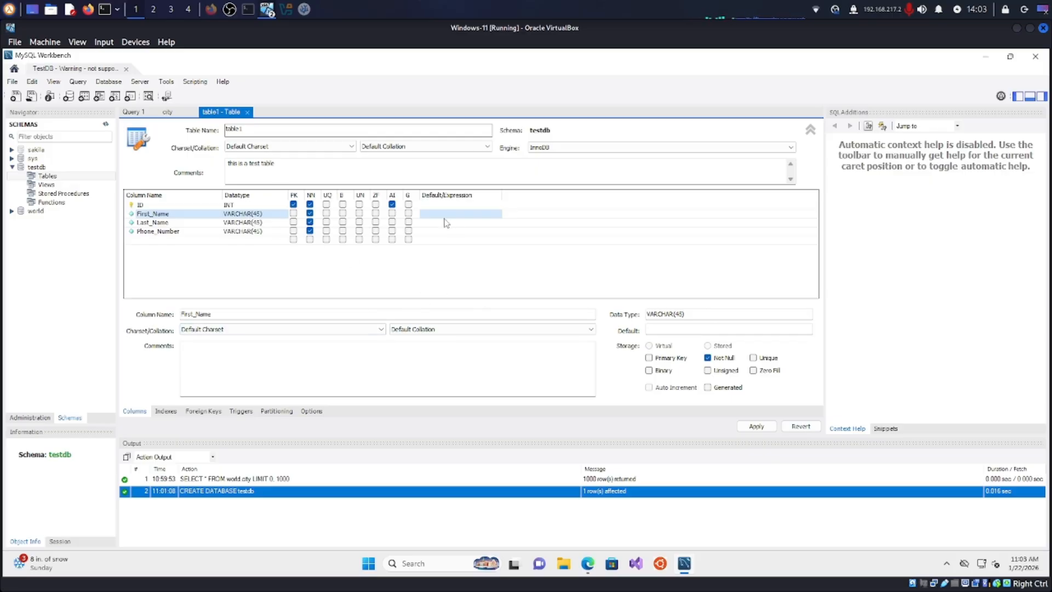
double_click(256, 214)
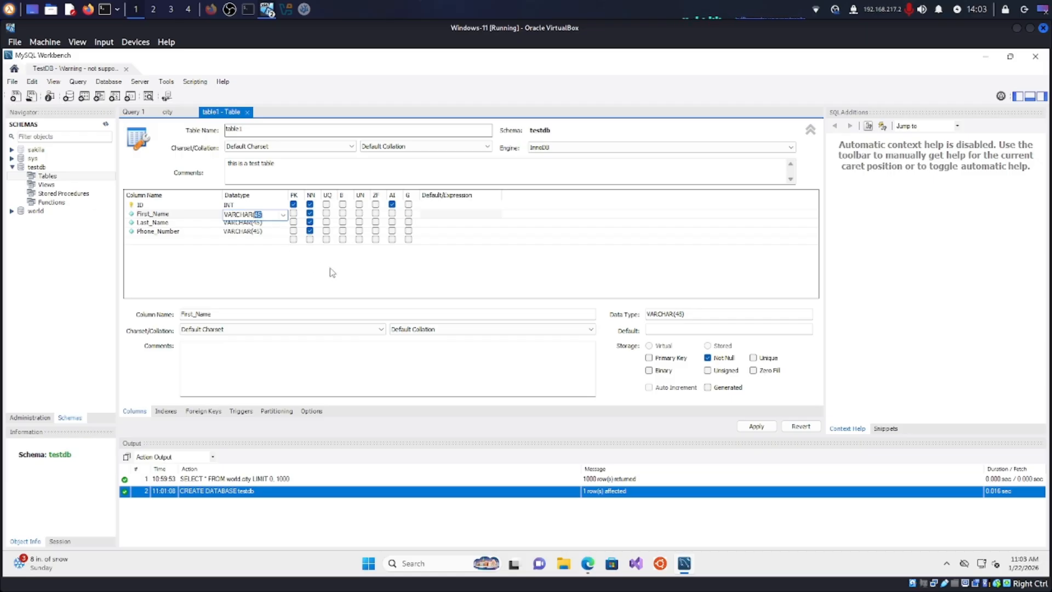
left_click(343, 276)
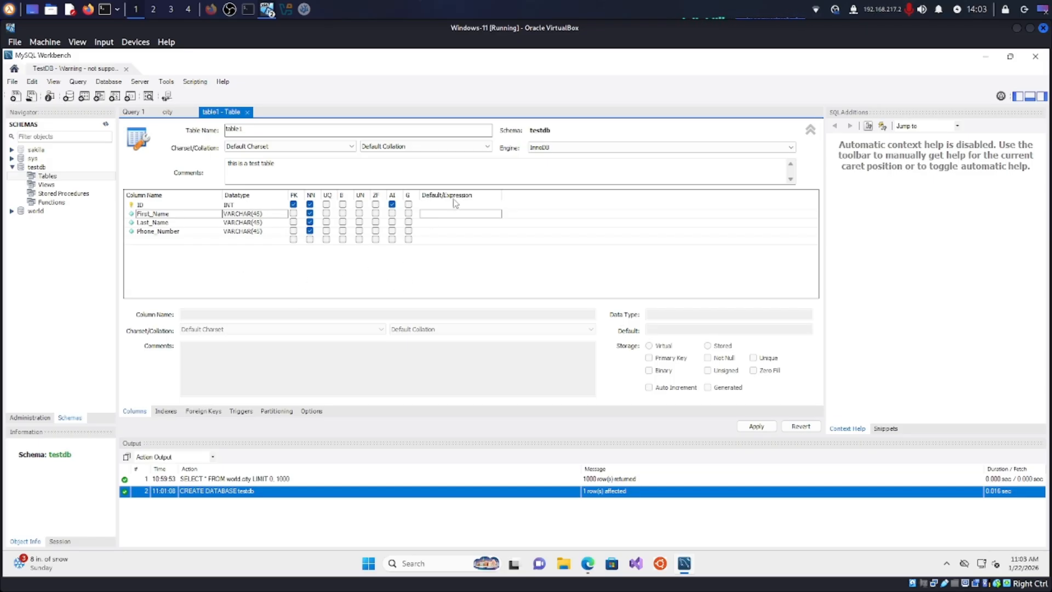
left_click(764, 433)
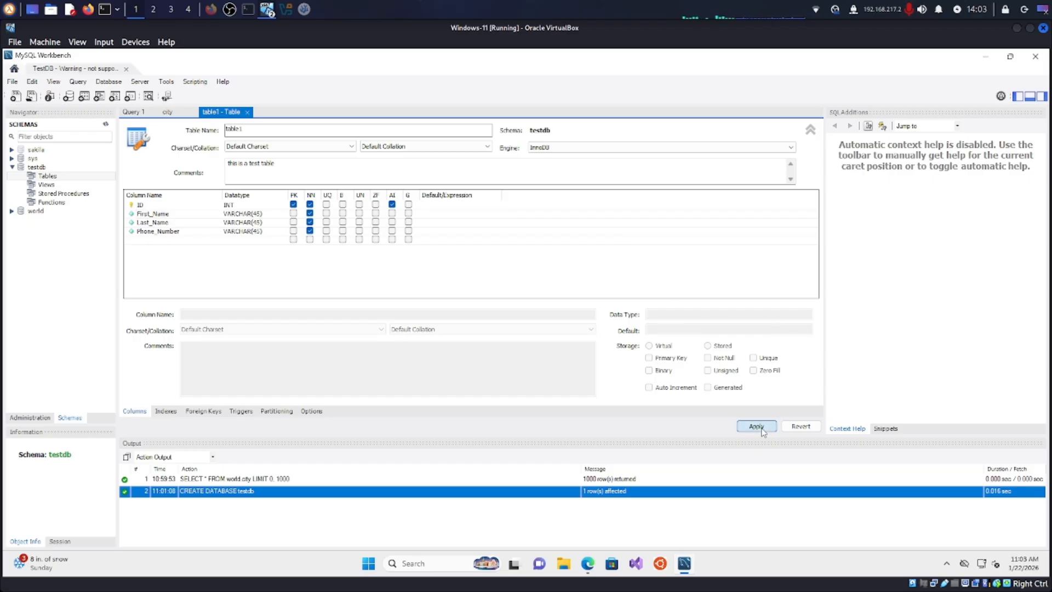
- Review the generated CREATE TABLE script for table1
mouse_move(592, 256)
left_mouse_down()
mouse_move(526, 243)
mouse_move(452, 193)
mouse_move(572, 258)
left_mouse_up()
left_click(513, 216)
left_click(470, 193)
left_click(592, 256)
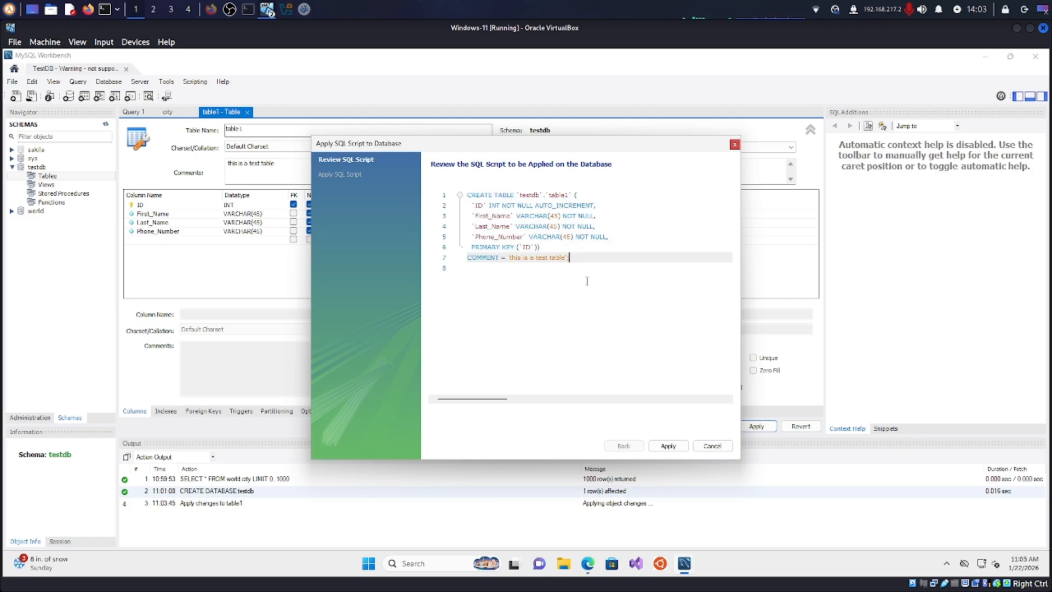
left_click_drag(573, 258, 464, 195)
left_click(578, 261)
- Execute the script and expand testdb's Tables to show table1
left_click(664, 448)
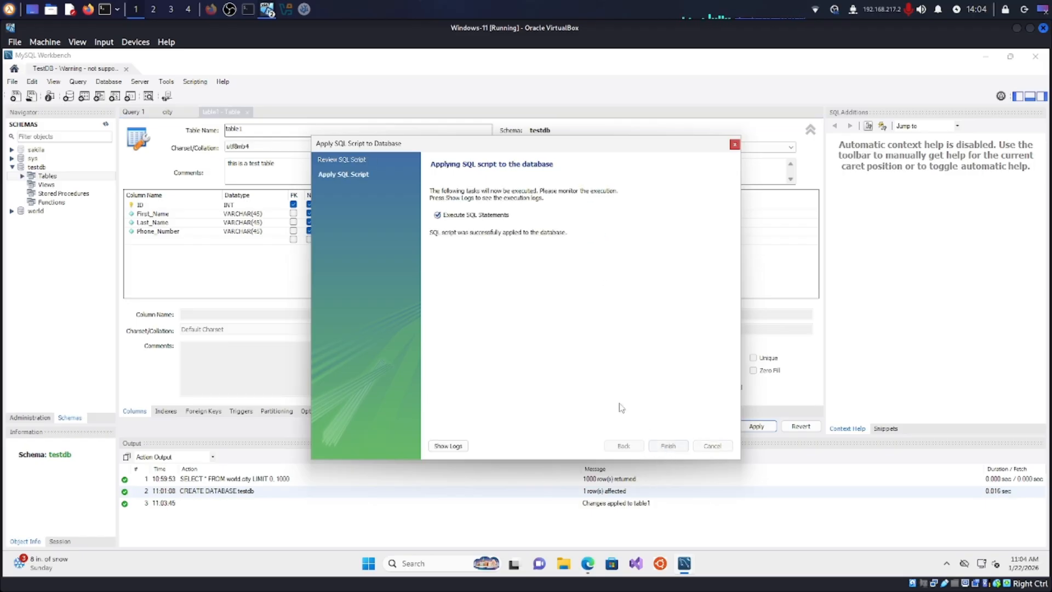
left_click(685, 446)
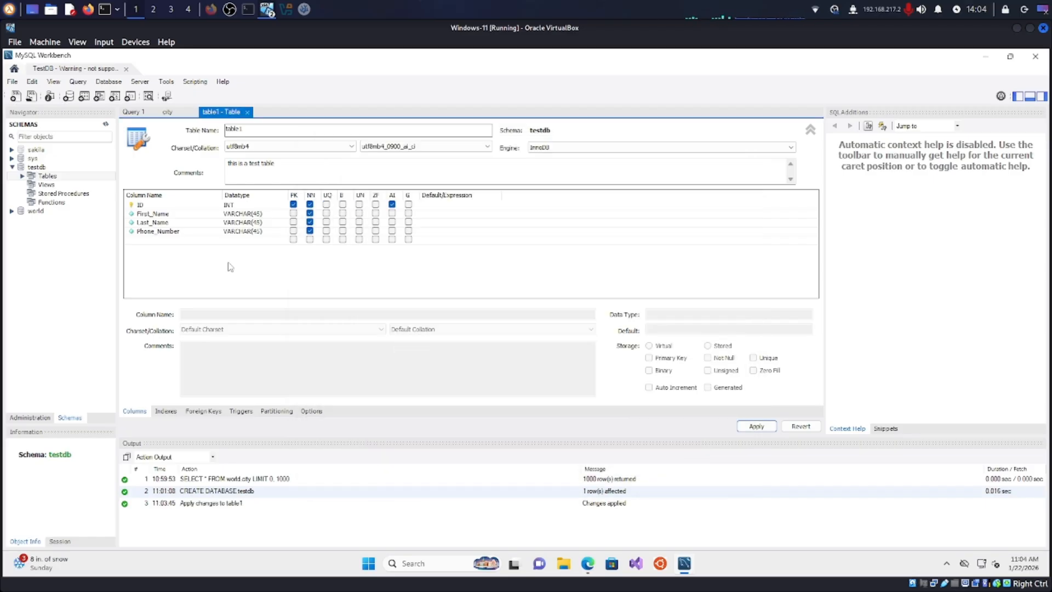
left_click(22, 175)
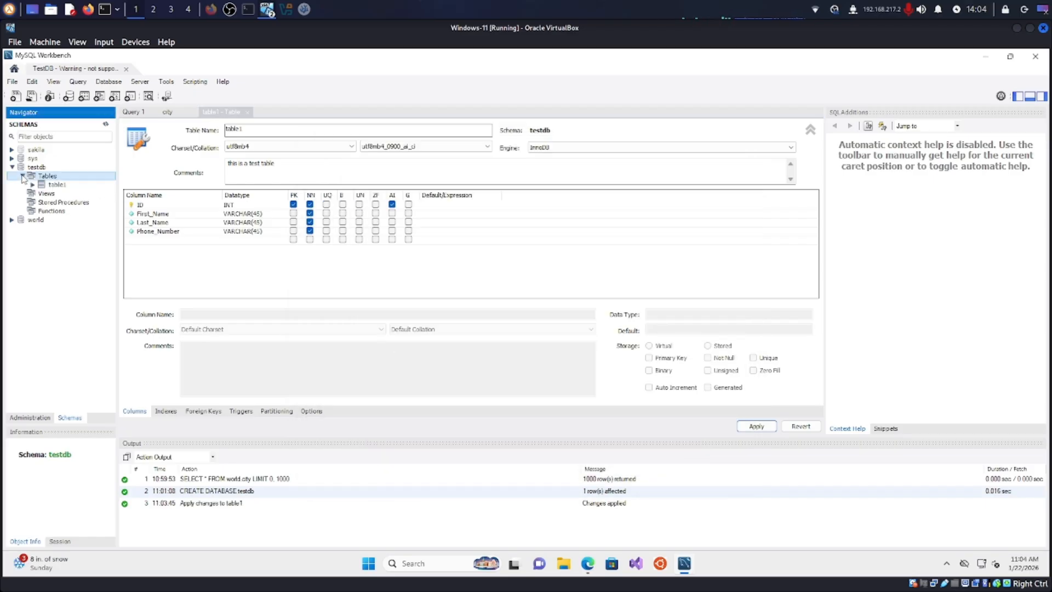
- Open table1's rows in a result grid with Select Rows - Limit 1000
left_click(50, 185)
right_click(50, 187)
left_click(82, 190)
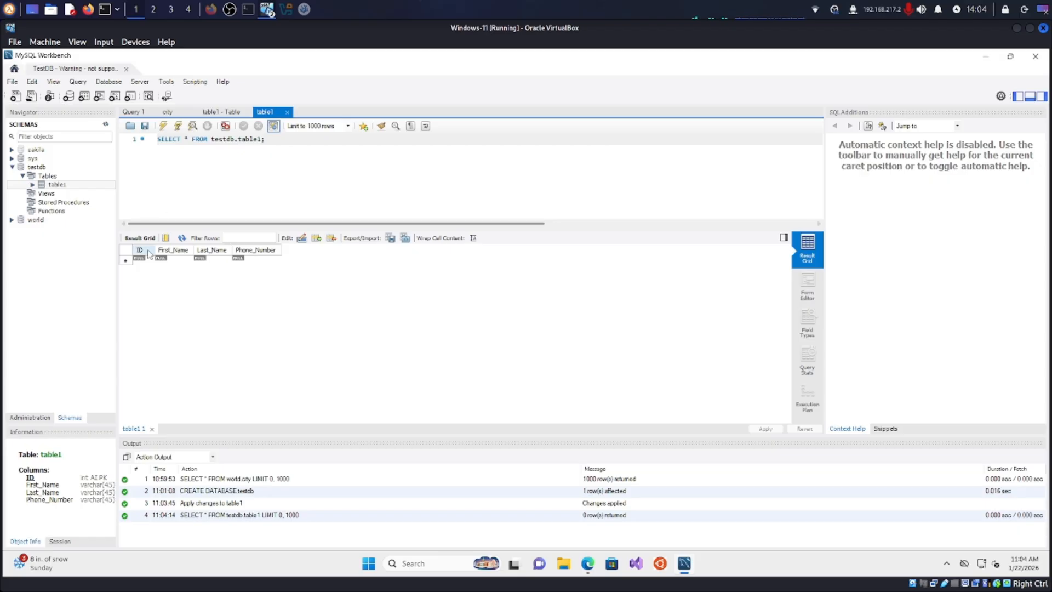
right_click(55, 185)
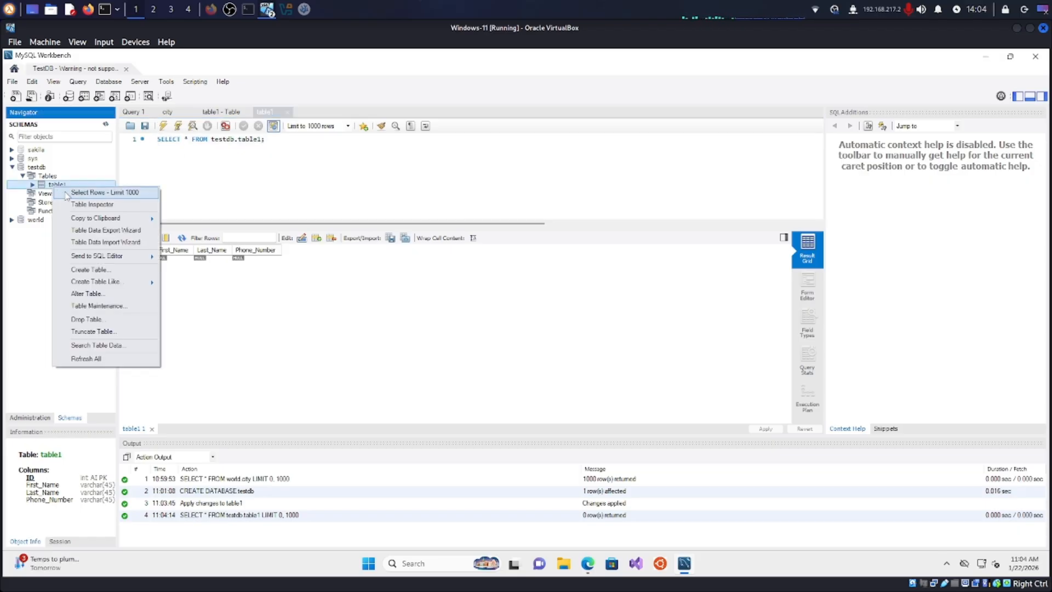
left_click(82, 192)
- Enter a new row with ID 1, the person's name and phone number
left_click(142, 260)
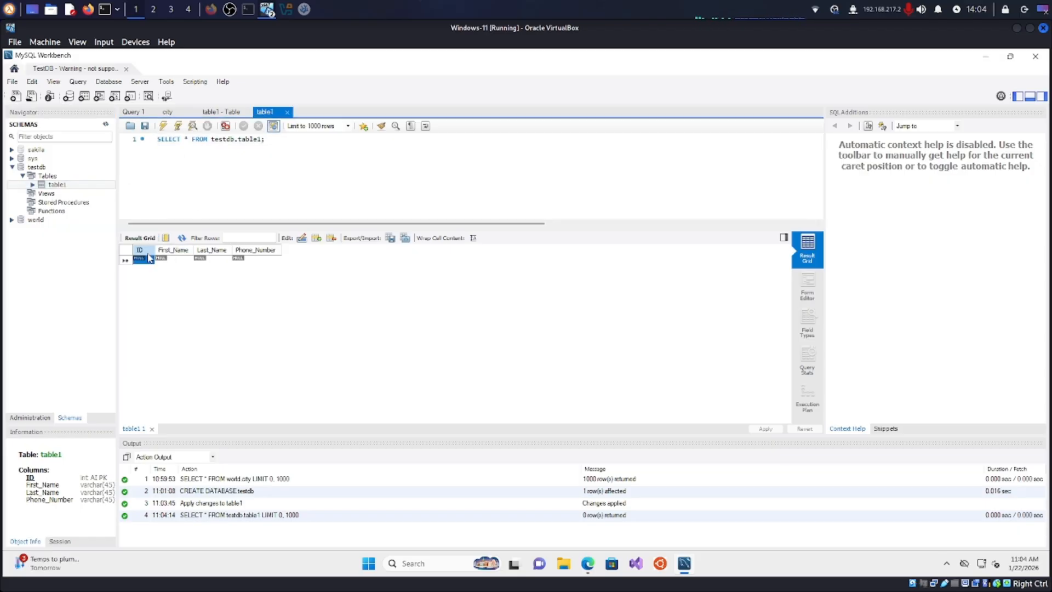
left_click(148, 260)
type("1")
double_click(174, 259)
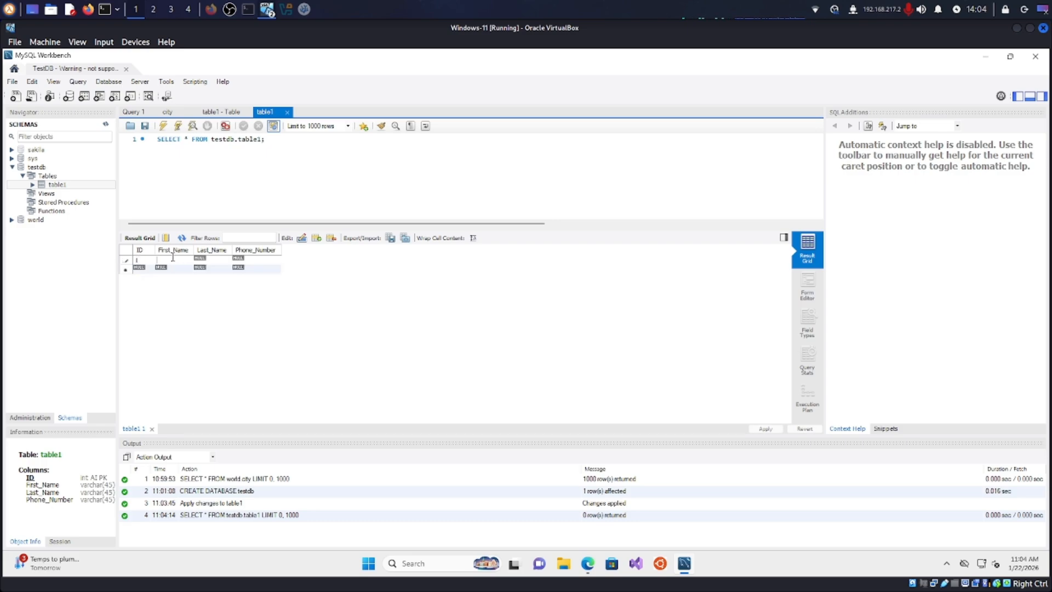
type("D")
type("onald")
type("Doe")
key("Tab")
type("(888) 888 8888")
- Apply the INSERT script to save the new row to table1
left_click(765, 429)
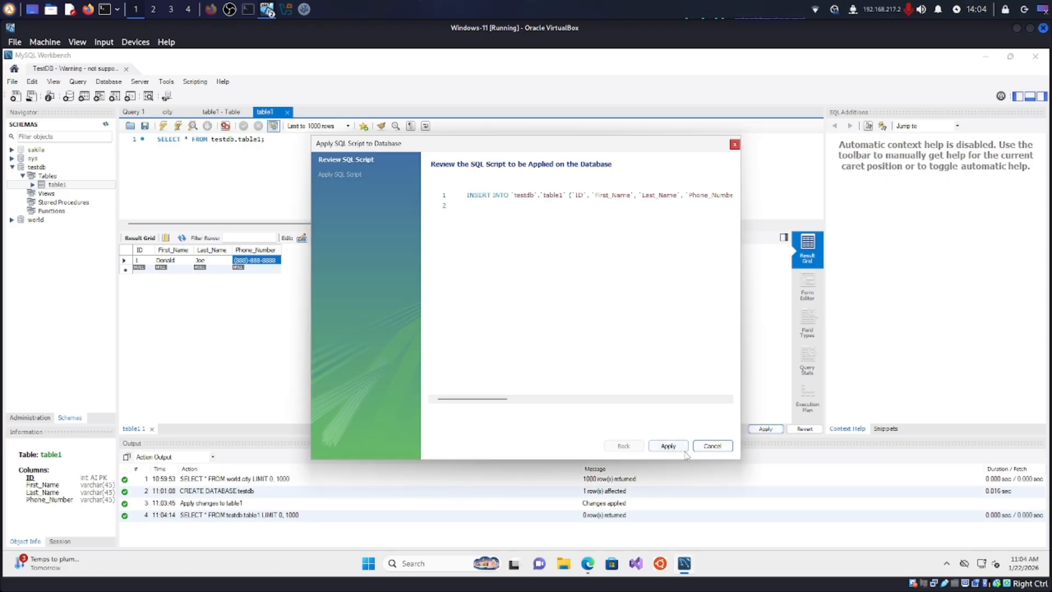
mouse_move(473, 399)
left_mouse_down()
mouse_move(530, 388)
mouse_move(490, 398)
left_mouse_up()
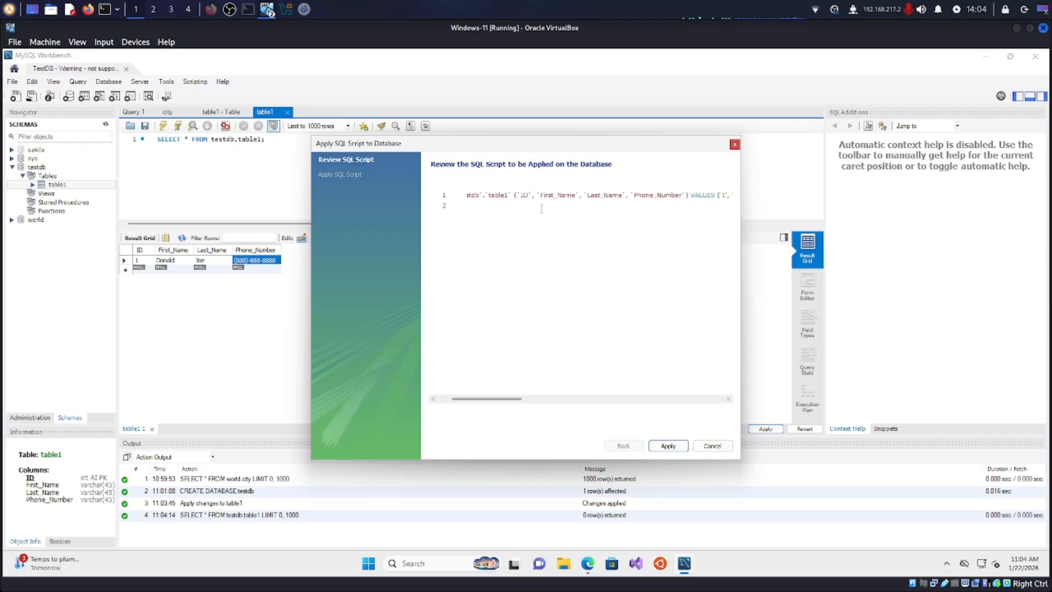
left_click(668, 446)
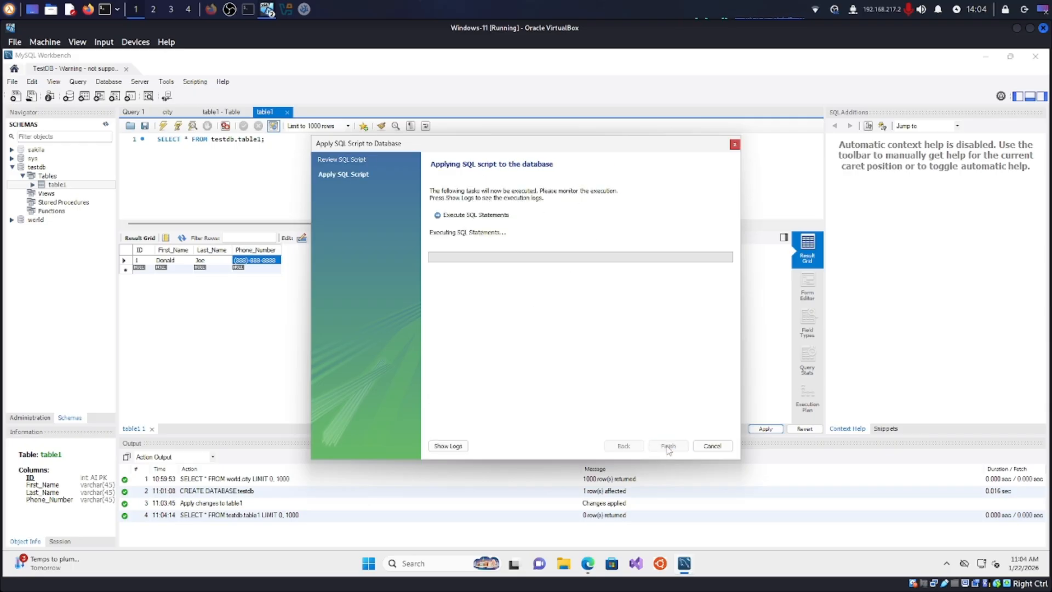
left_click(665, 447)
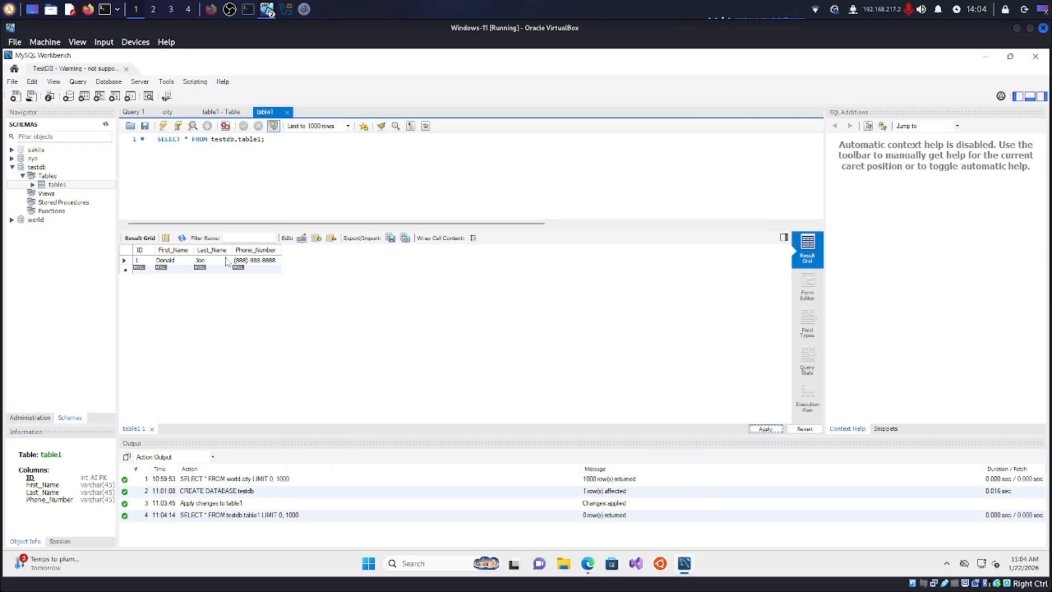
- Write 'use testdb;' and 'select * from table1;' in the Query 1 editor
left_click(137, 112)
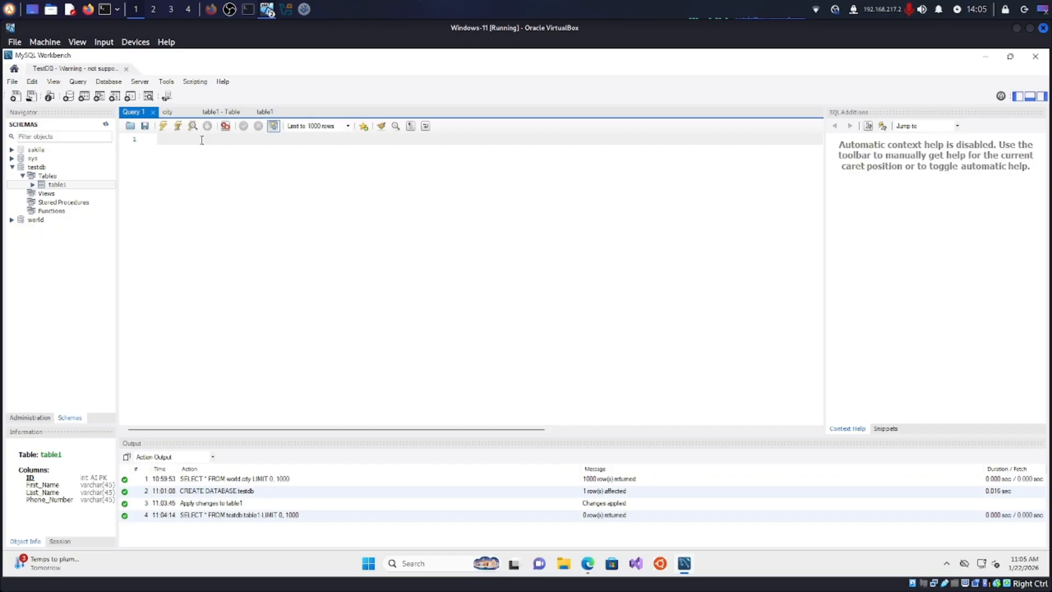
type("use testdb;")
key("Return")
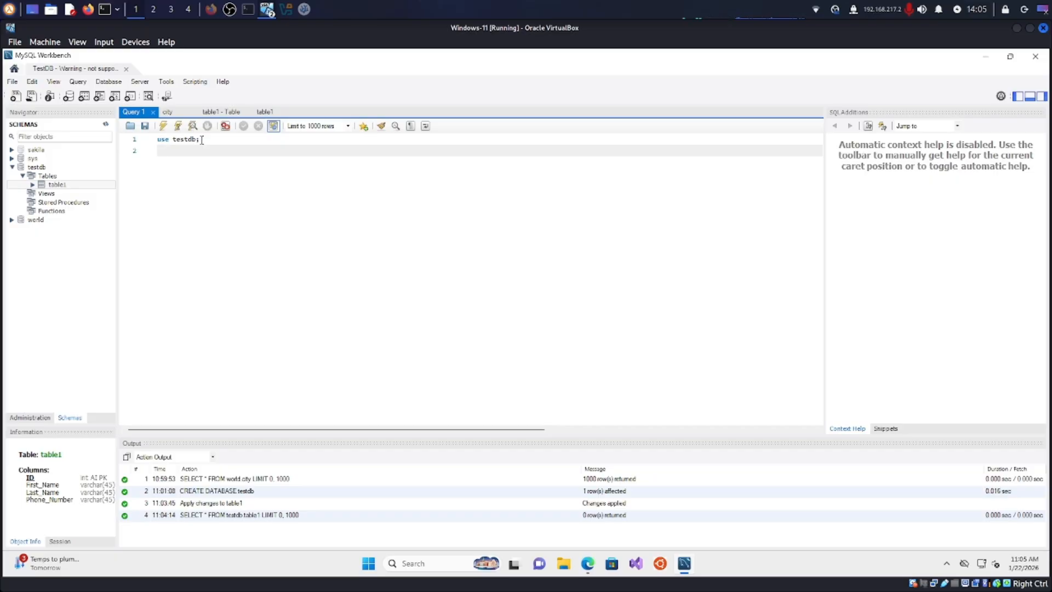
type("select * from table")
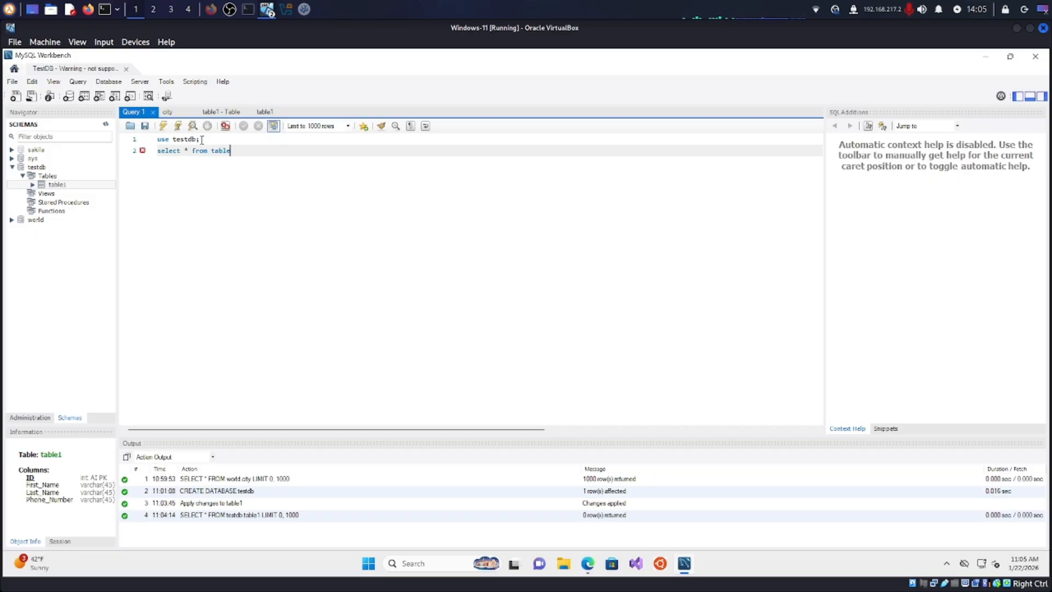
type("1;")
- Select the testdb schema and run both statements to list table1's rows
left_click_drag(174, 140, 192, 140)
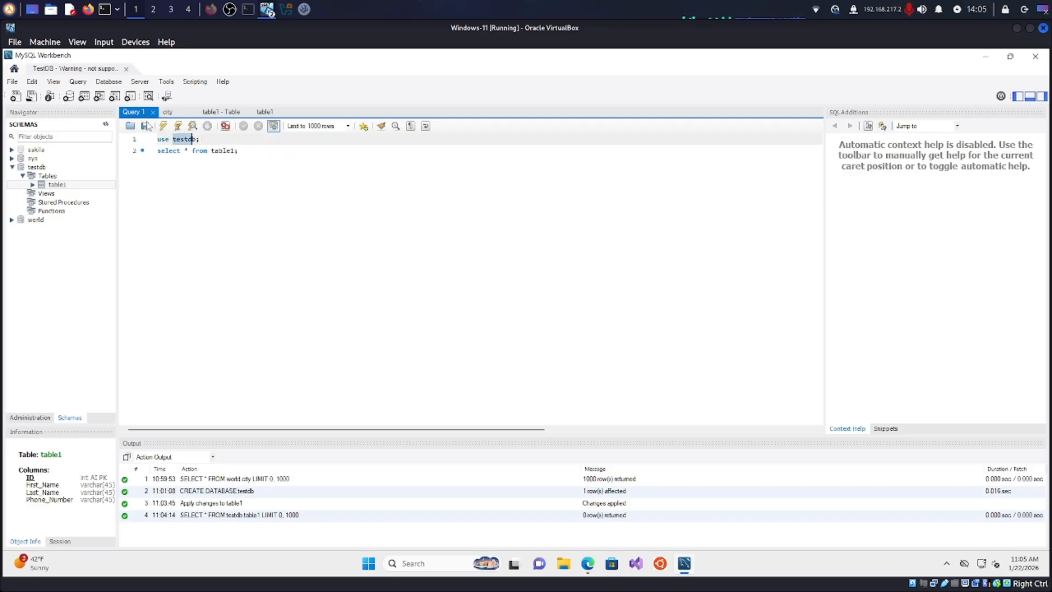
left_click(193, 140)
left_click(36, 169)
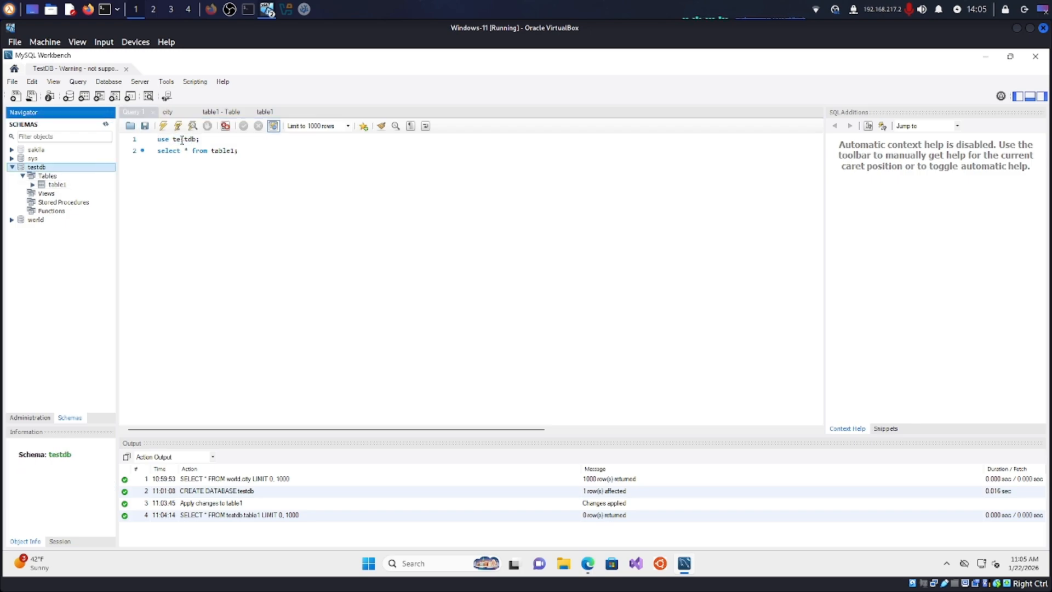
left_click(158, 152)
left_click_drag(157, 151, 185, 152)
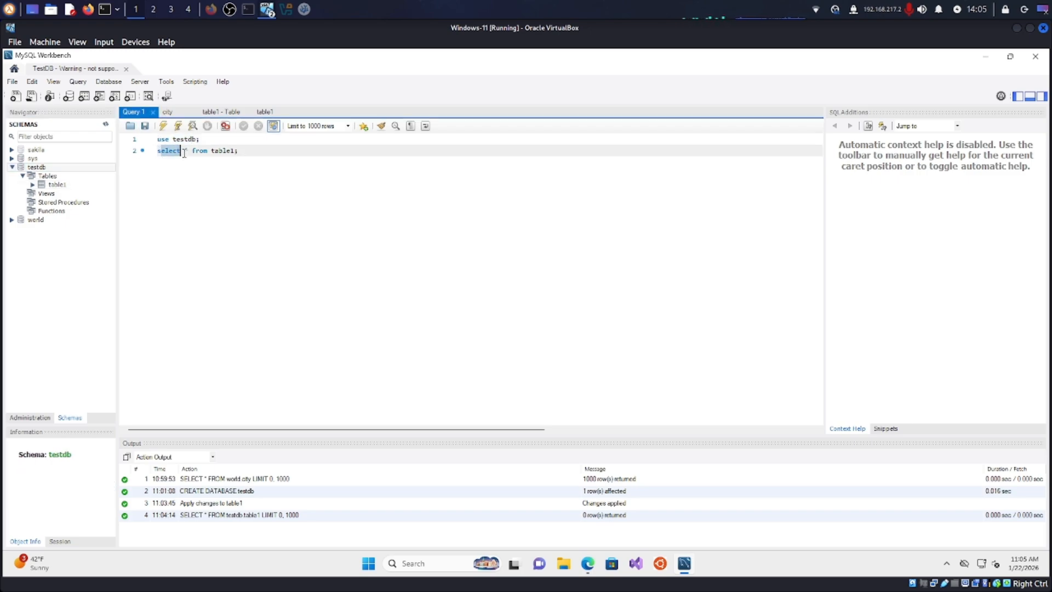
left_click(184, 153)
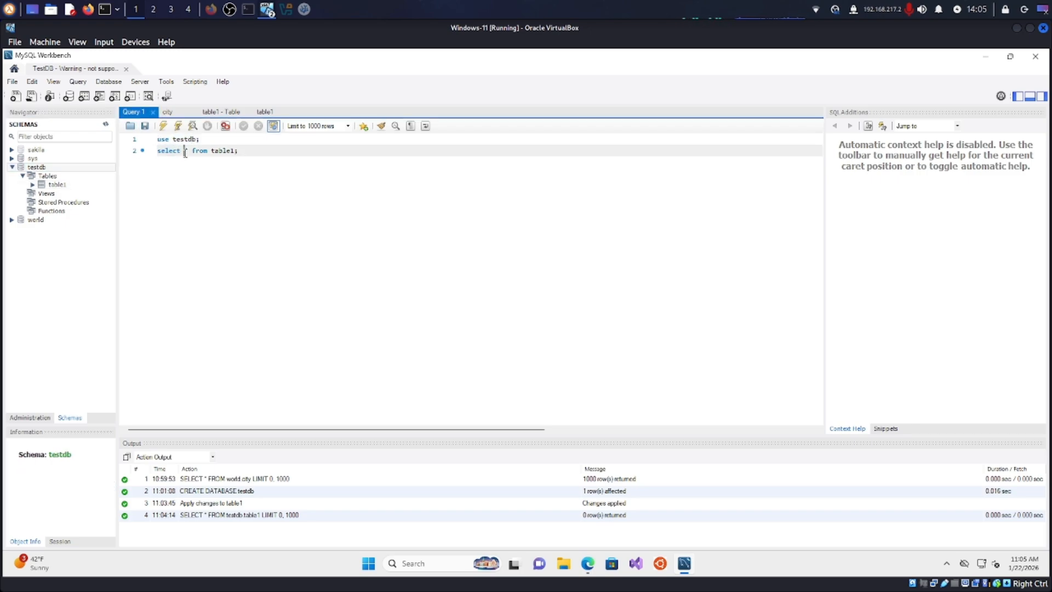
left_click(162, 126)
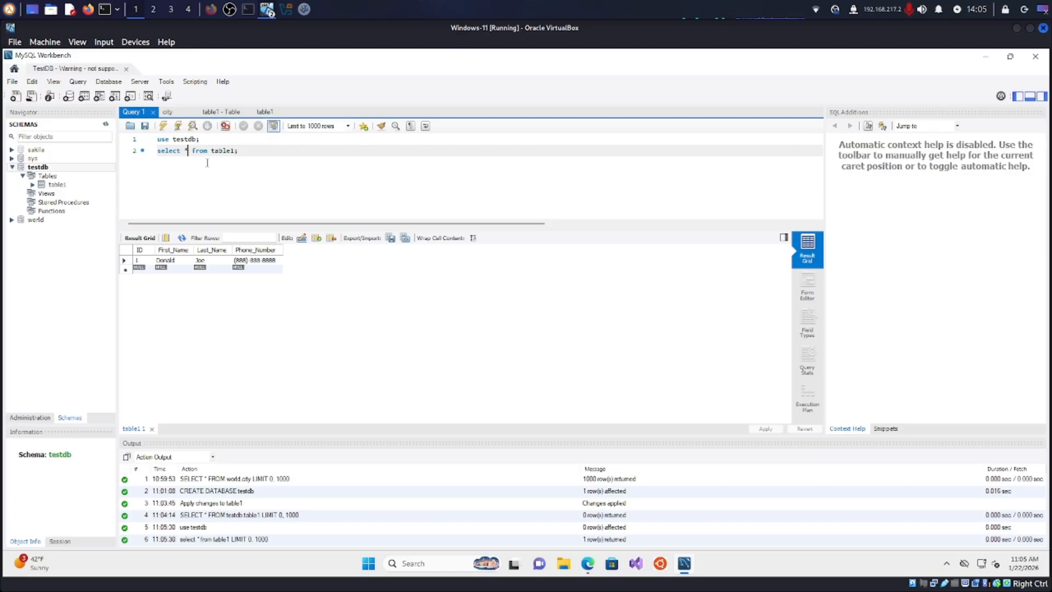
- Replace * with First_Name and run the query
key("BackSpace")
type("First_Name")
left_click(163, 125)
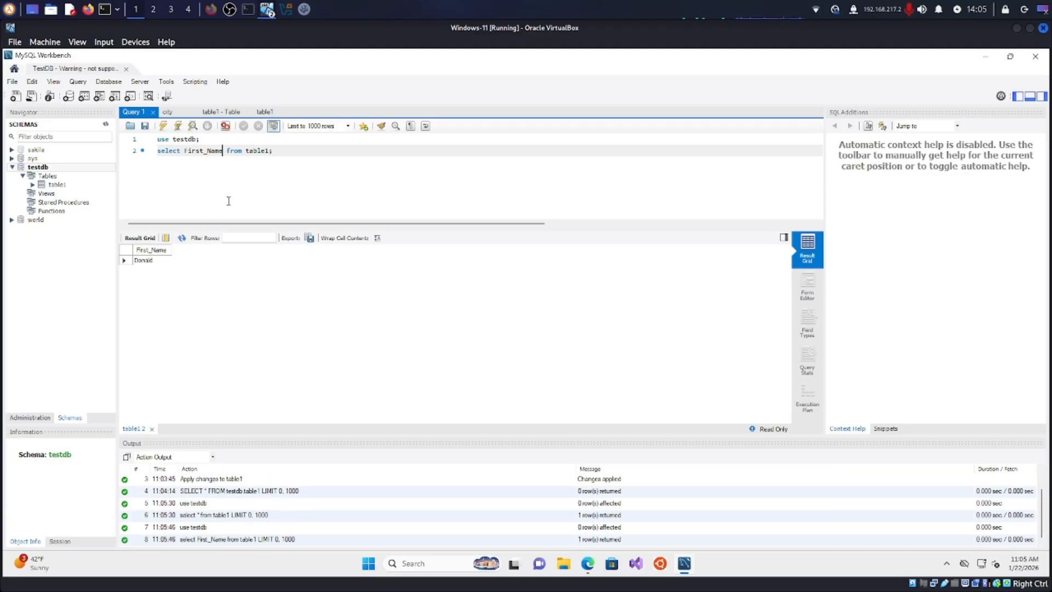
- Add Last_Name to the column list and rerun the query
left_click(273, 150)
left_click(223, 150)
type(",L")
type("ast_na")
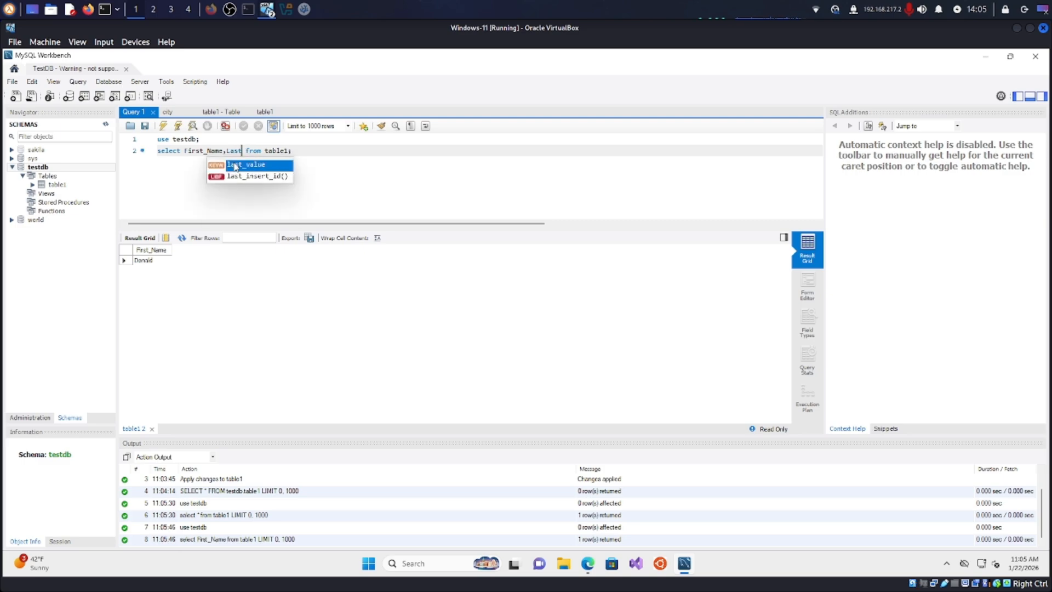
key("BackSpace")
key("BackSpace")
type("Name")
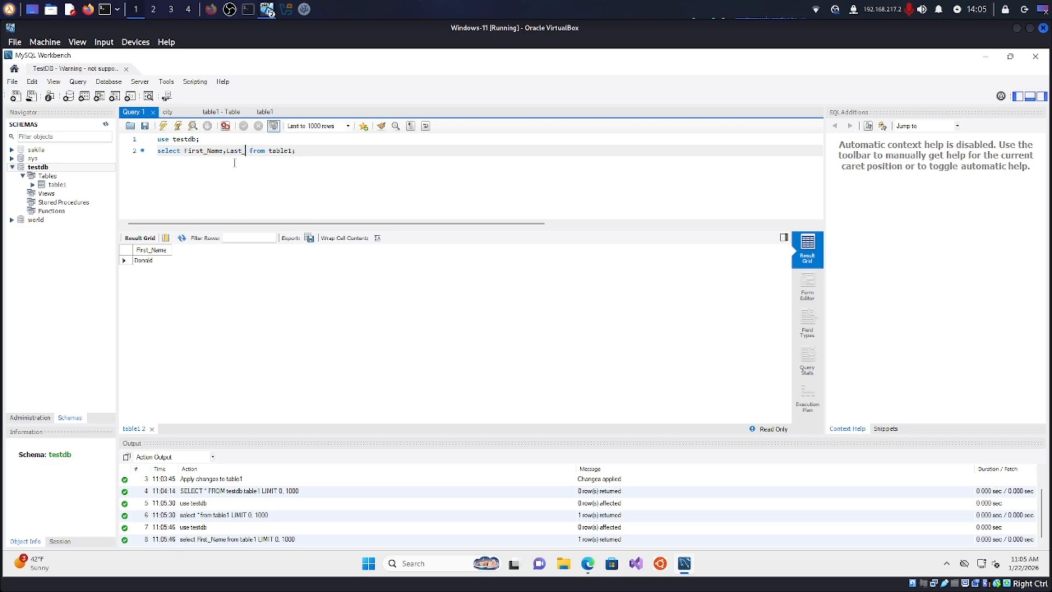
left_click(163, 126)
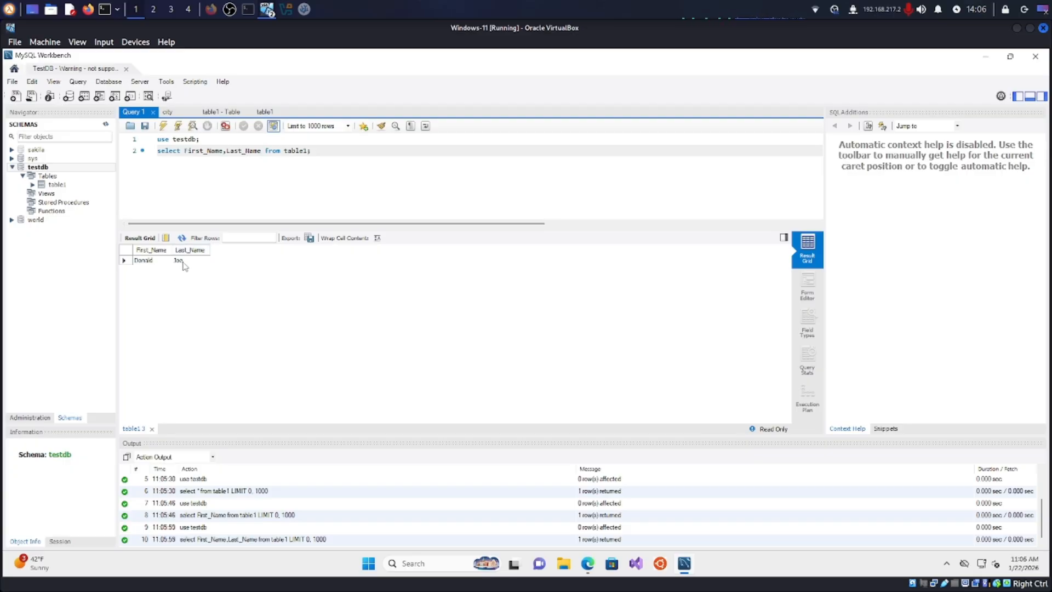
- Collapse the testdb schema in the Navigator
left_click_drag(317, 151, 158, 151)
left_click(187, 151)
left_click(195, 140)
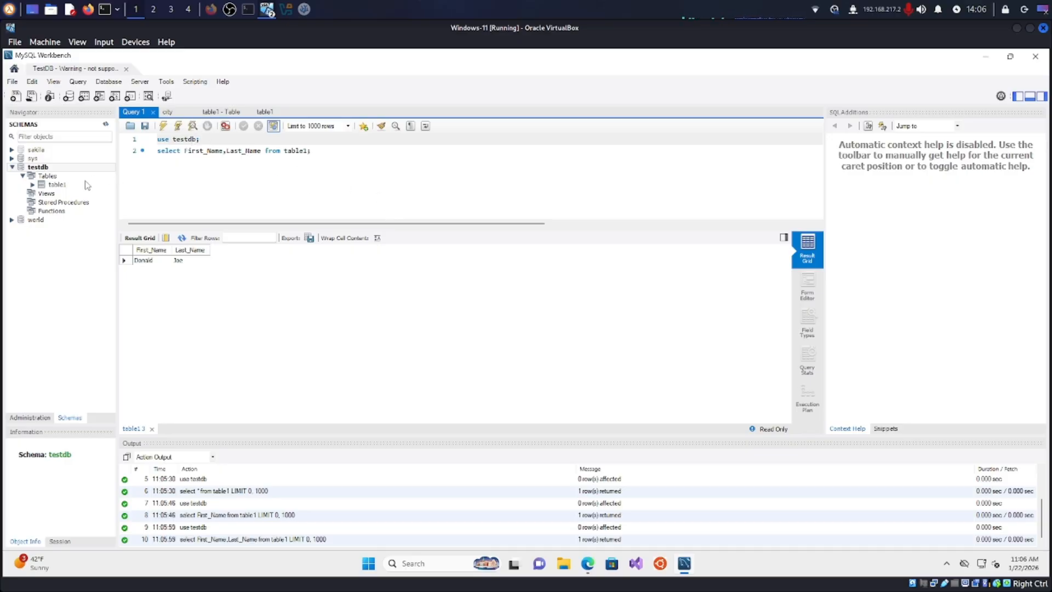
left_click(13, 169)
left_click(12, 167)
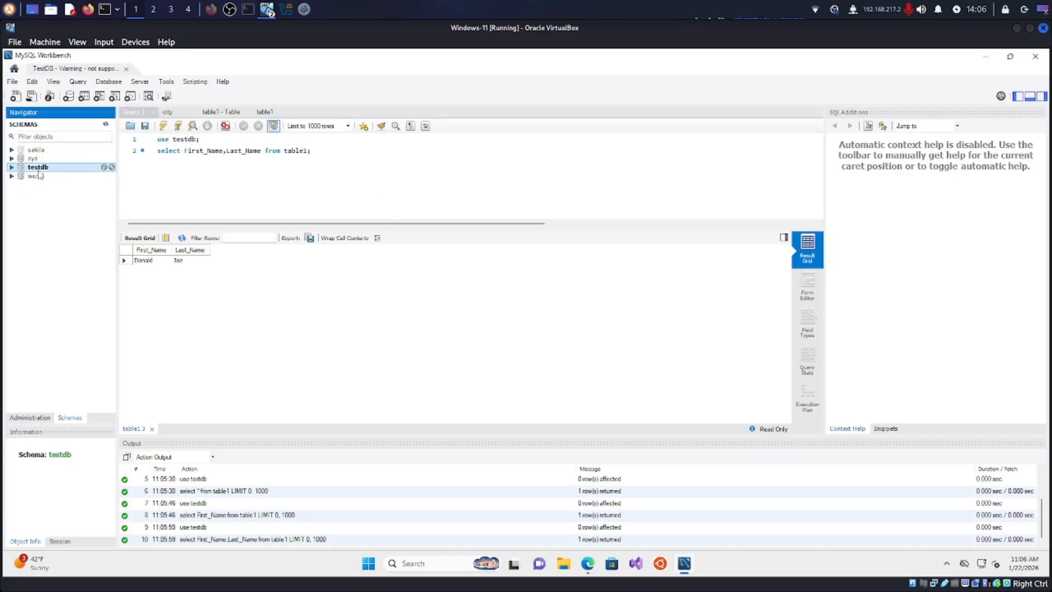
left_click(319, 149)
key("Up")
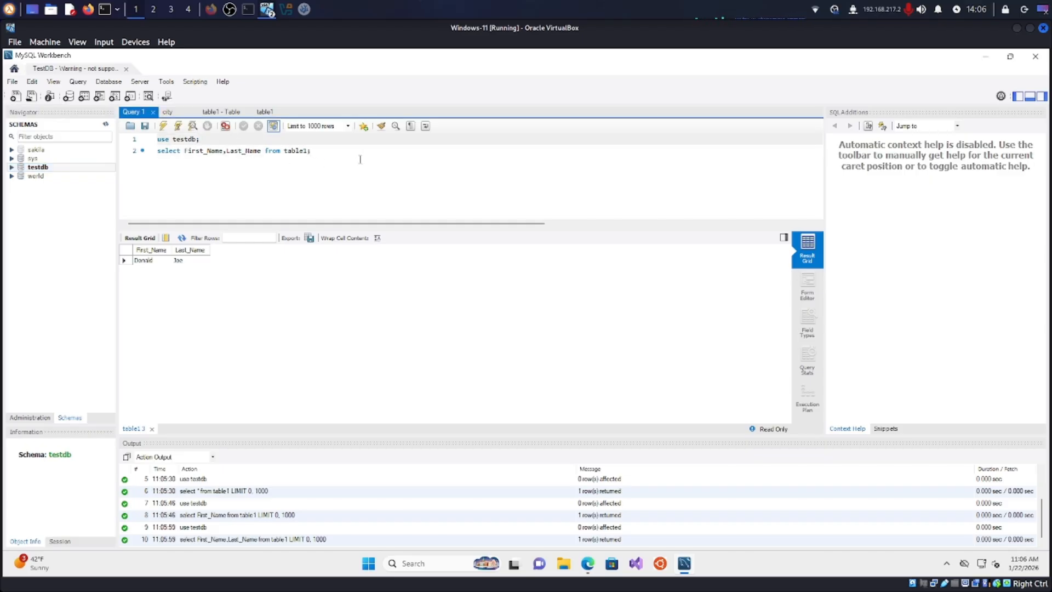